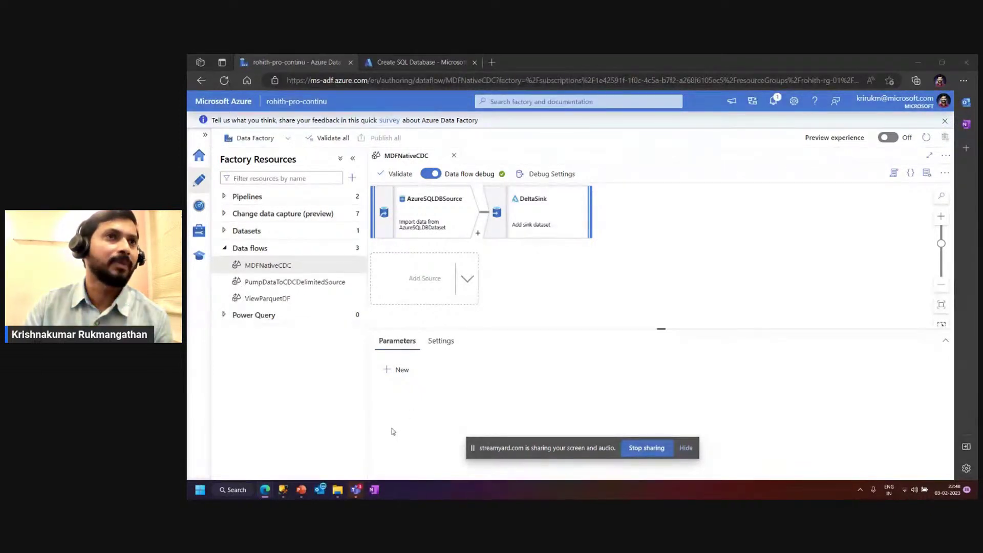
Switch to PowerPoint, highlight the Demo 1 description on the Demo slide, and return to Azure Data Factory.
{"action": "left_click", "coordinate": [299, 492]}
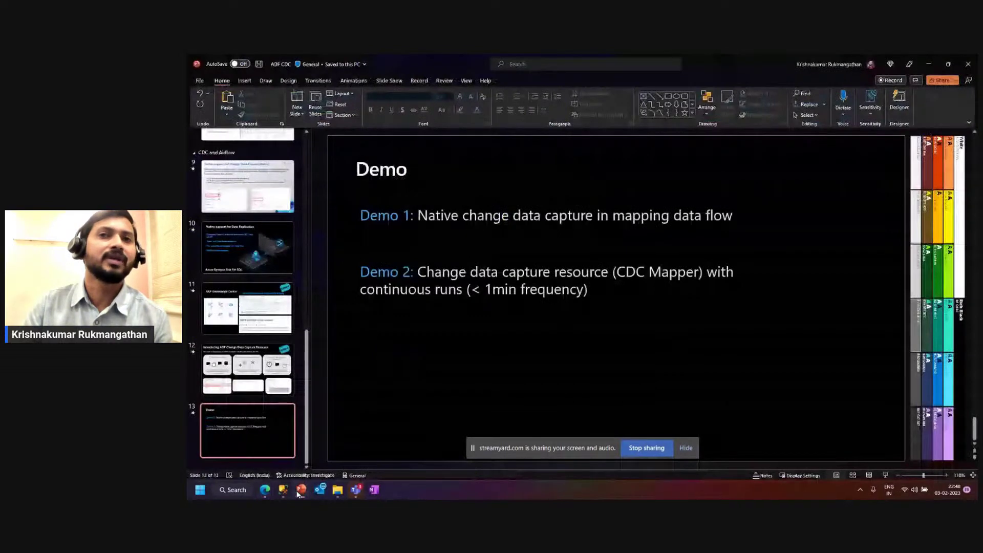
{"action": "left_click_drag", "start_coordinate": [423, 217], "coordinate": [734, 215]}
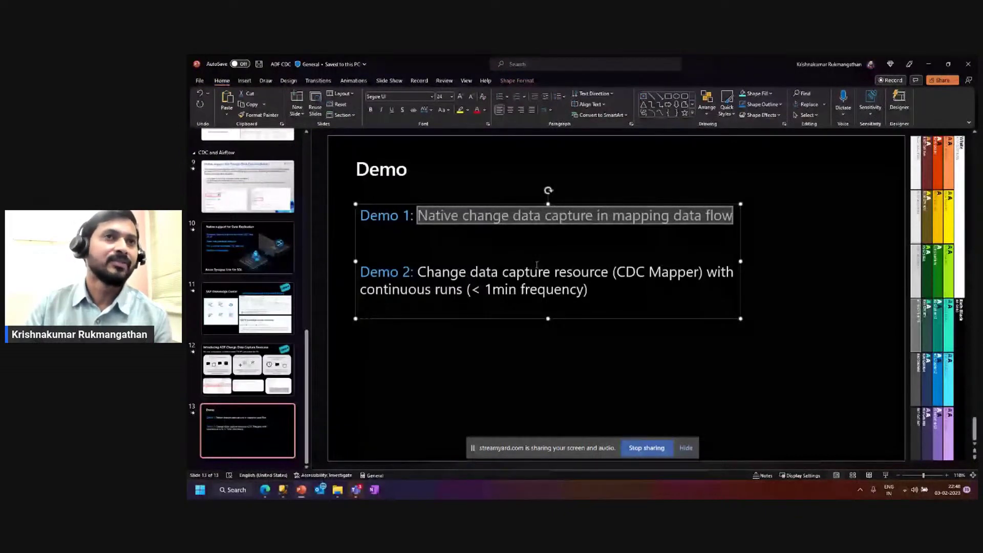
{"action": "left_click", "coordinate": [930, 66]}
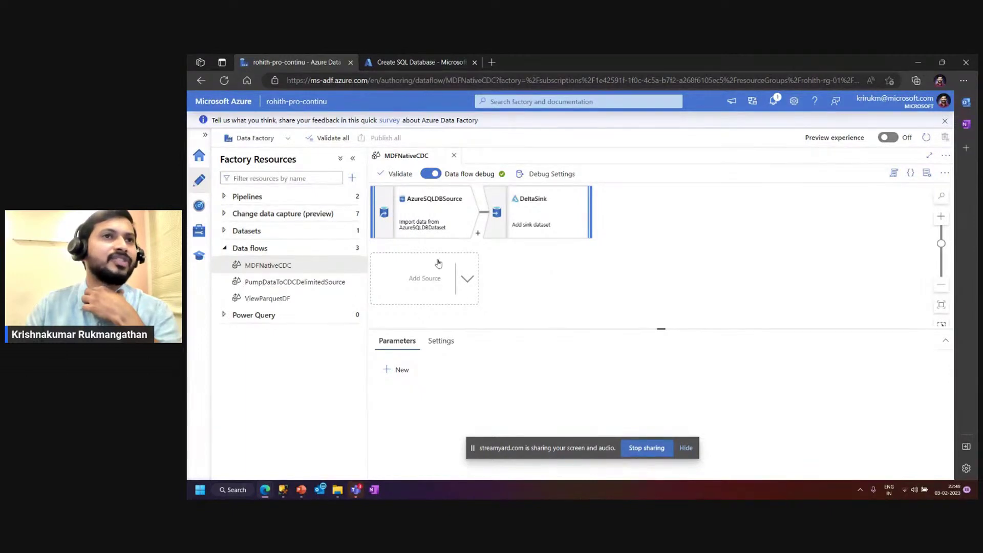
Review the DeltaSink settings and the AzureSQLDBSource source settings in the MDFNativeCDC data flow.
{"action": "left_click", "coordinate": [431, 229]}
{"action": "left_click", "coordinate": [526, 230]}
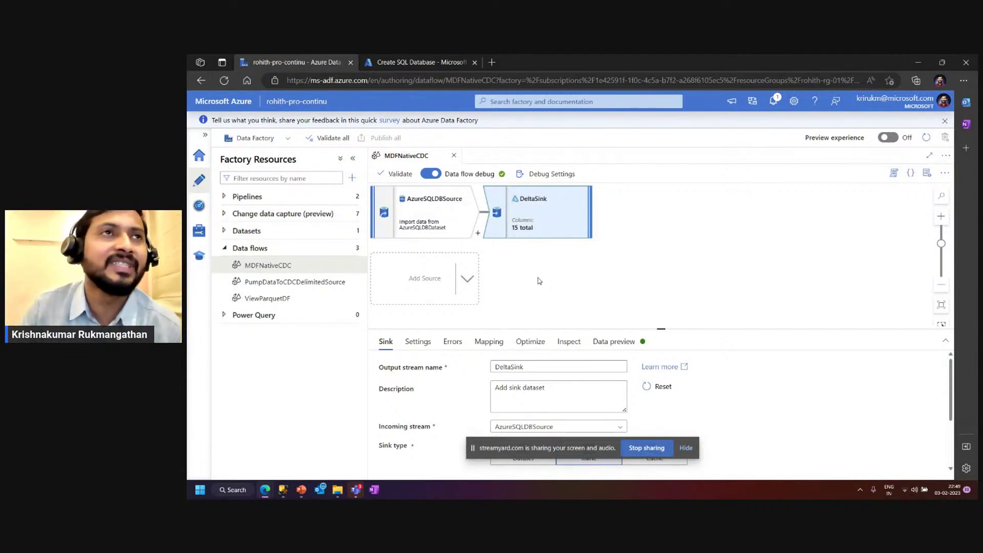
{"action": "left_click", "coordinate": [444, 238]}
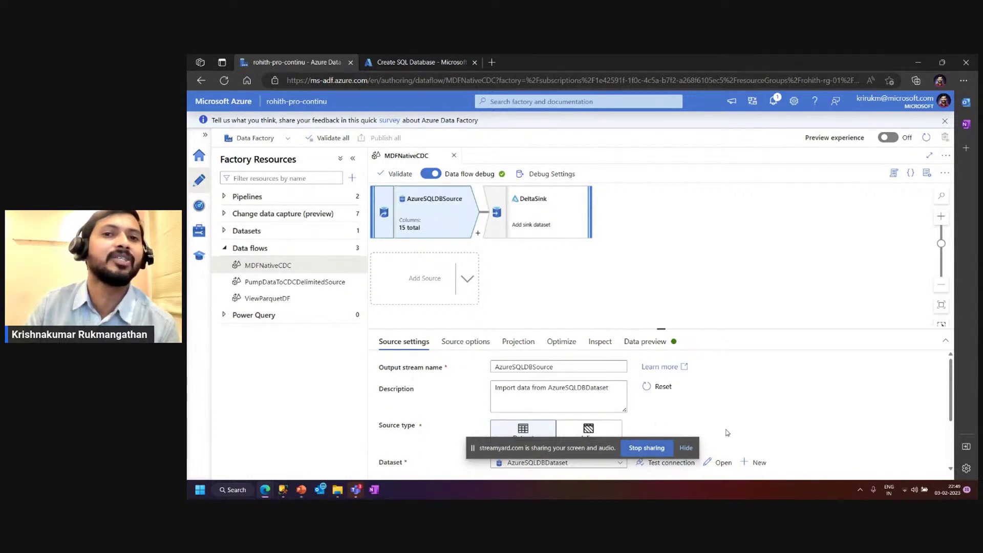
{"action": "left_click_drag", "start_coordinate": [705, 328], "coordinate": [694, 242]}
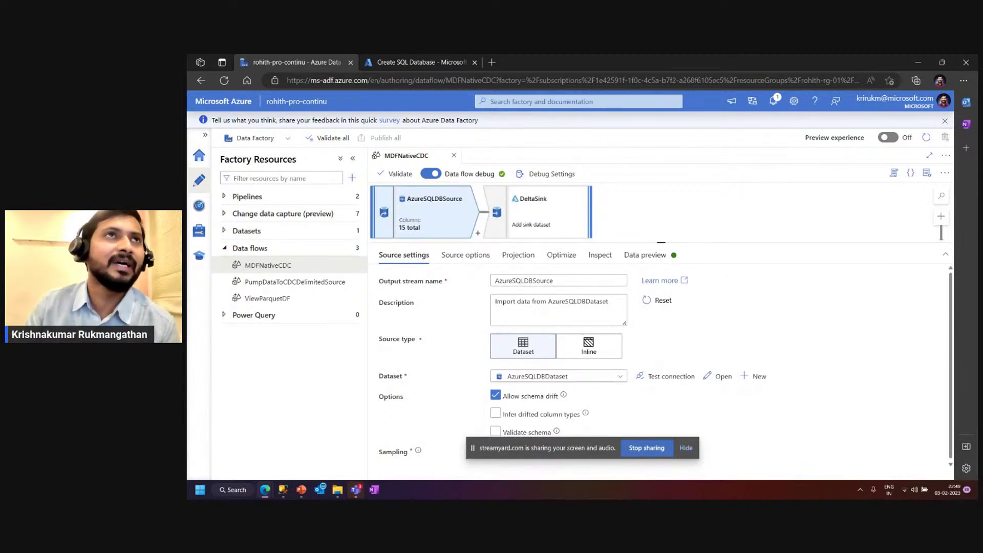
Look at the AdventureWorksLT sample data option on the Create SQL Database page and return to the data flow.
{"action": "left_click", "coordinate": [433, 58]}
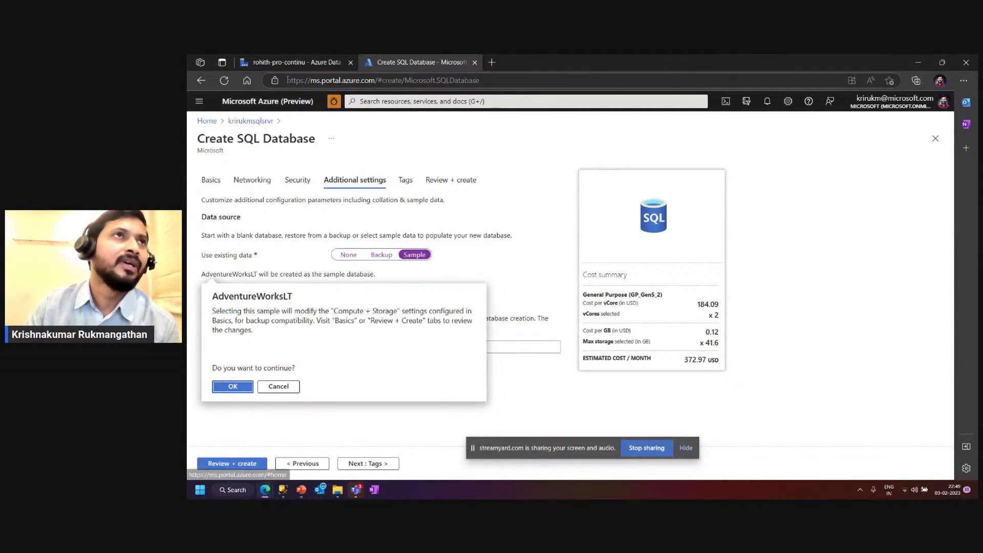
{"action": "left_click", "coordinate": [292, 61]}
{"action": "left_click", "coordinate": [405, 61]}
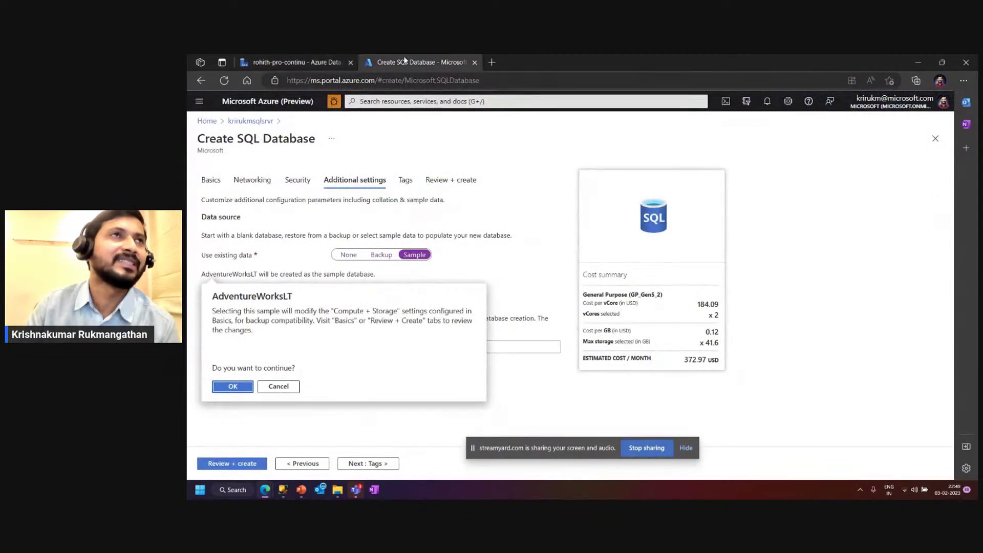
{"action": "left_click", "coordinate": [319, 62]}
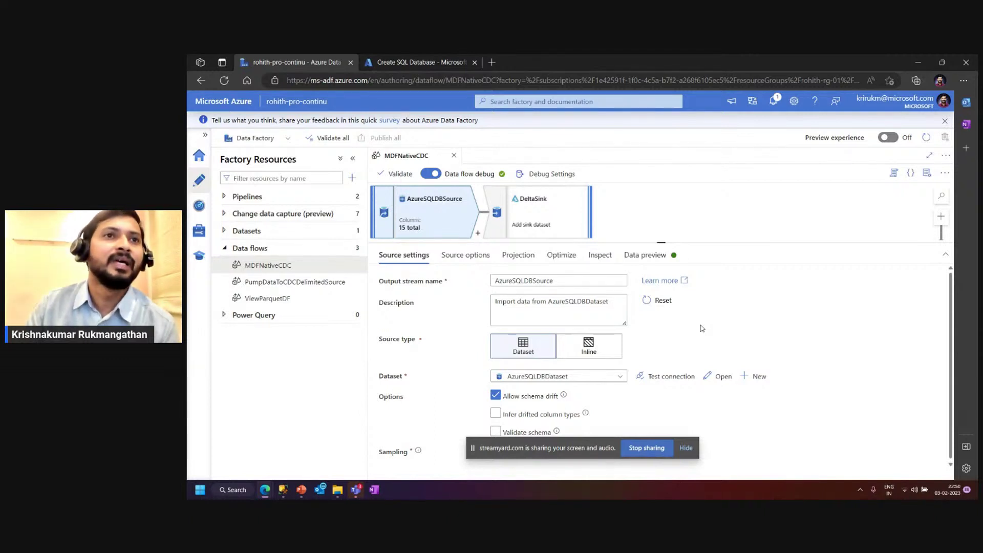
Re-enable change data capture in the AzureSQLDBSource options with type SQL Server CDC and run mode "Full on the first run, then incremental".
{"action": "left_click", "coordinate": [467, 255]}
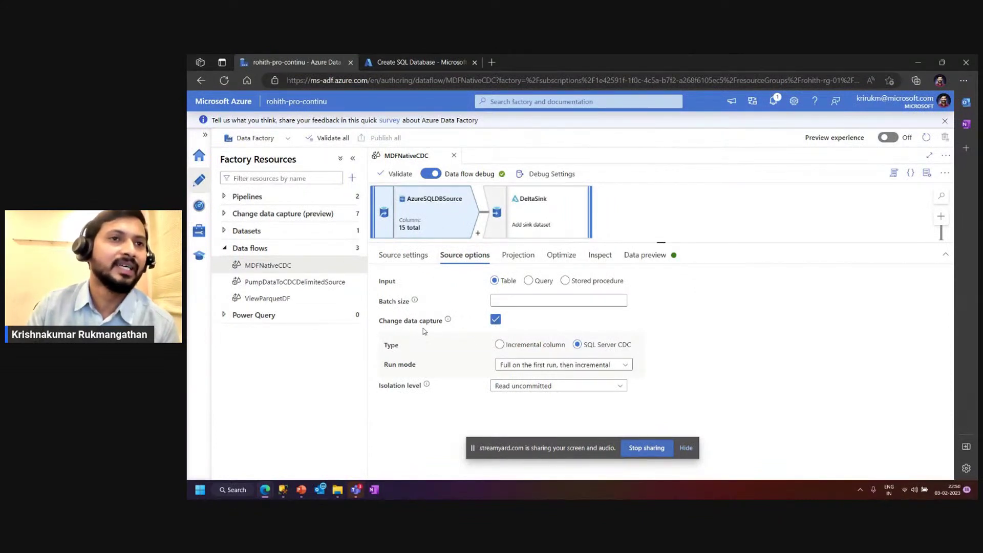
{"action": "left_click", "coordinate": [496, 320]}
{"action": "left_click", "coordinate": [496, 321]}
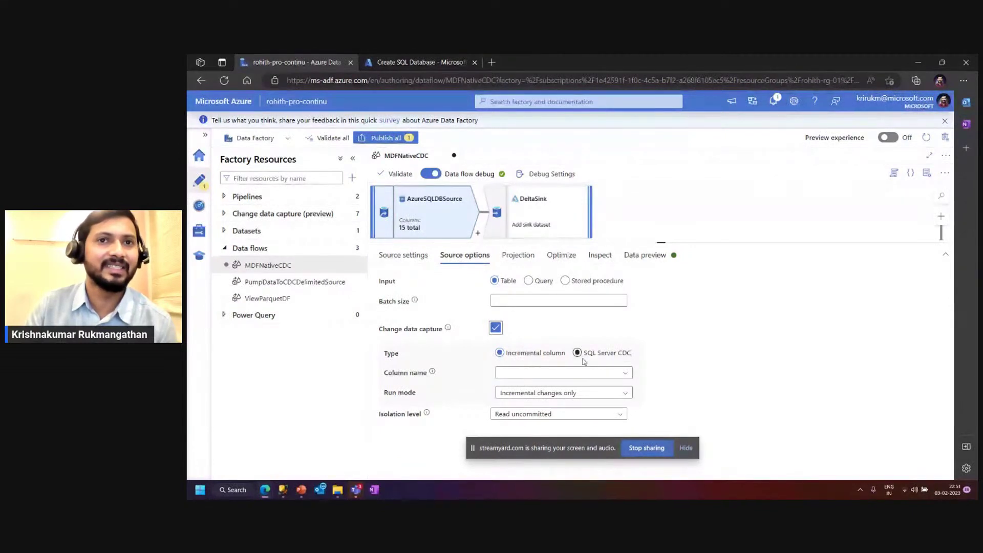
{"action": "left_click", "coordinate": [588, 354]}
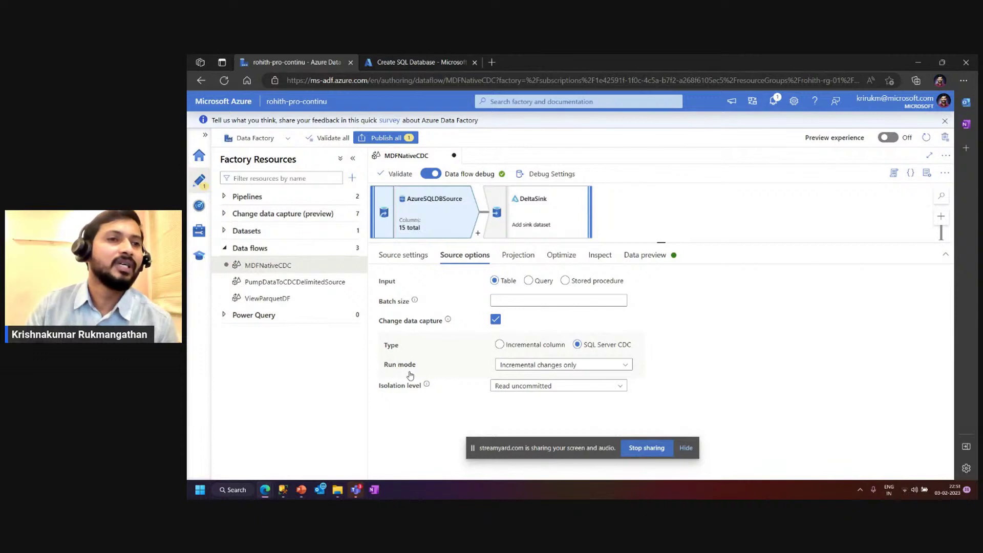
{"action": "left_click", "coordinate": [601, 370]}
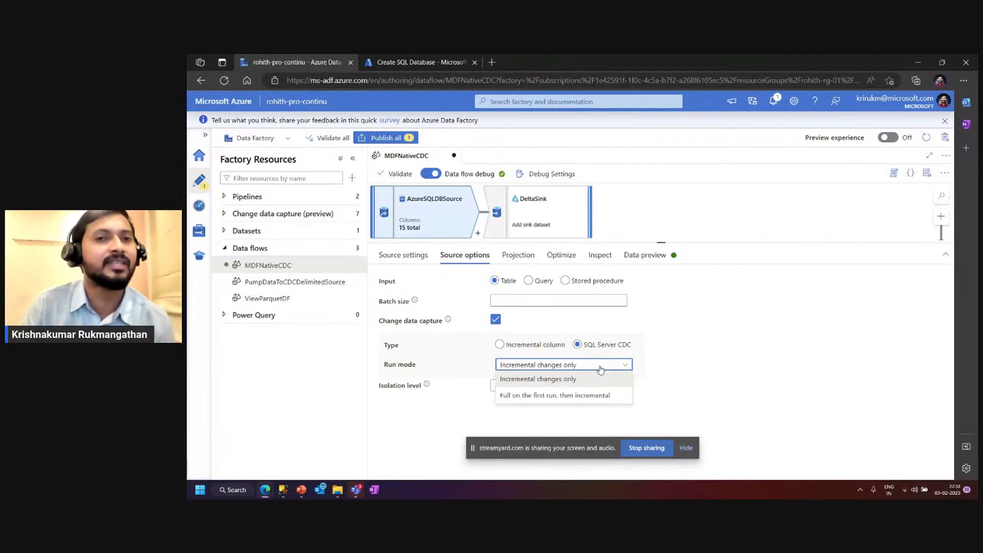
{"action": "left_click", "coordinate": [576, 396]}
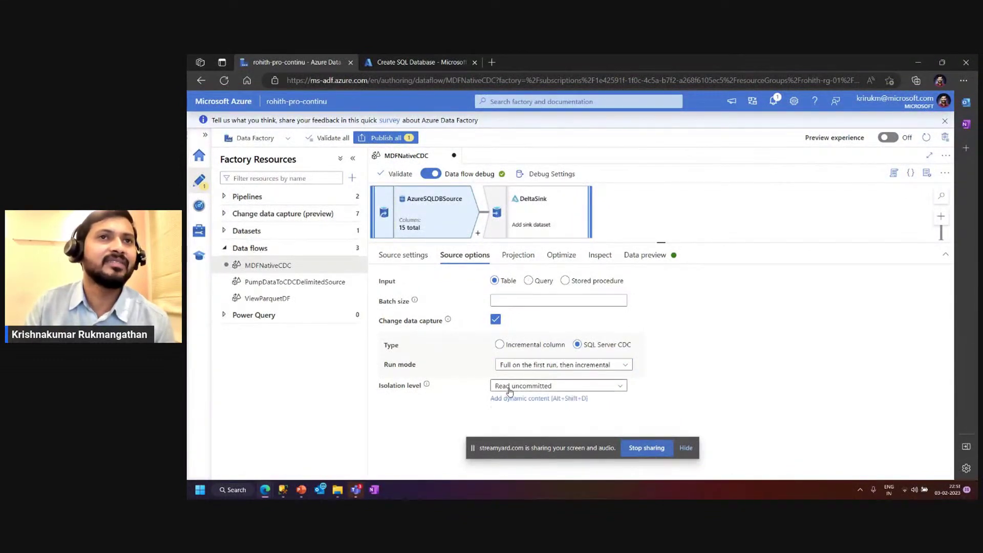
{"action": "left_click", "coordinate": [651, 259]}
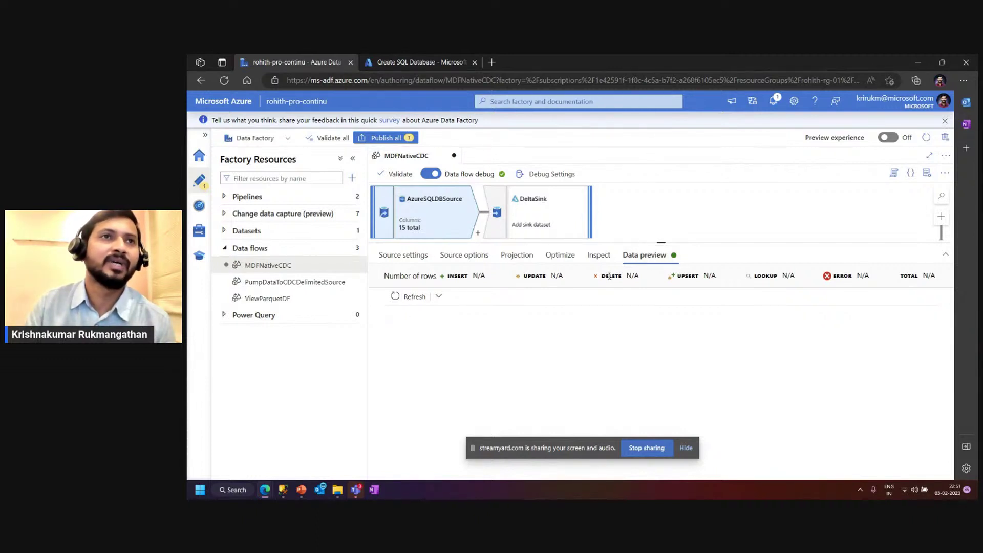
{"action": "left_click", "coordinate": [465, 264]}
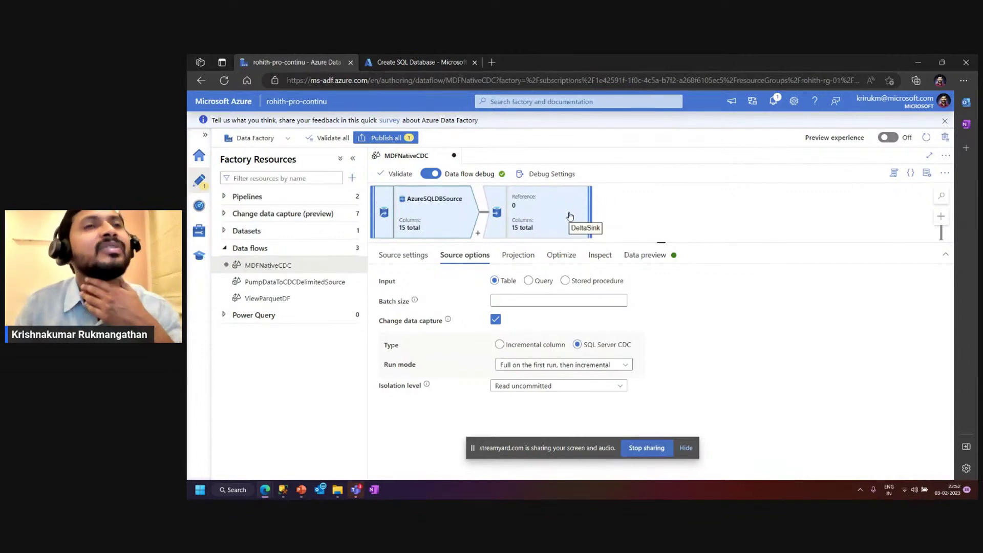
Set the DeltaSink folder path to the customer folder inside awmdfcdc and review the sink's general settings.
{"action": "left_click", "coordinate": [553, 220]}
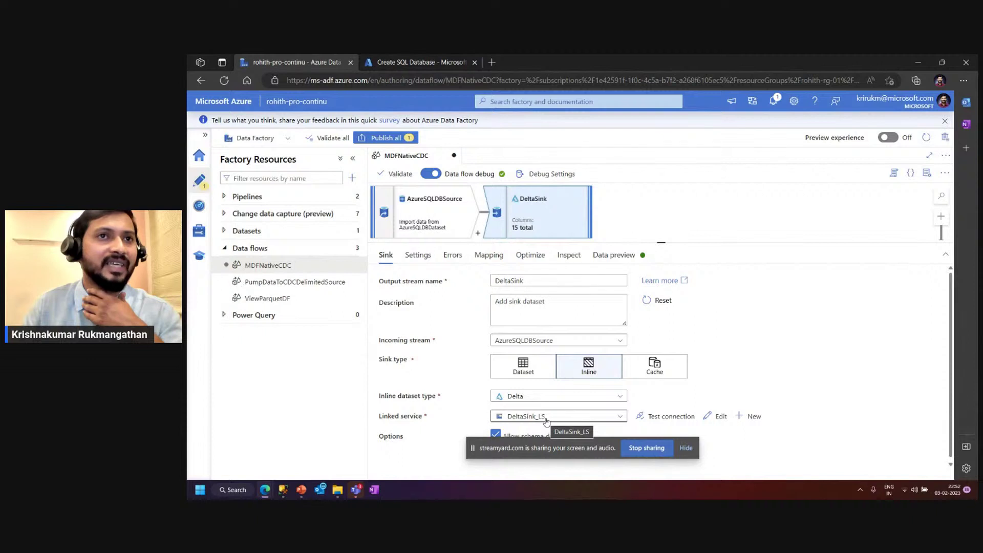
{"action": "left_click", "coordinate": [418, 255]}
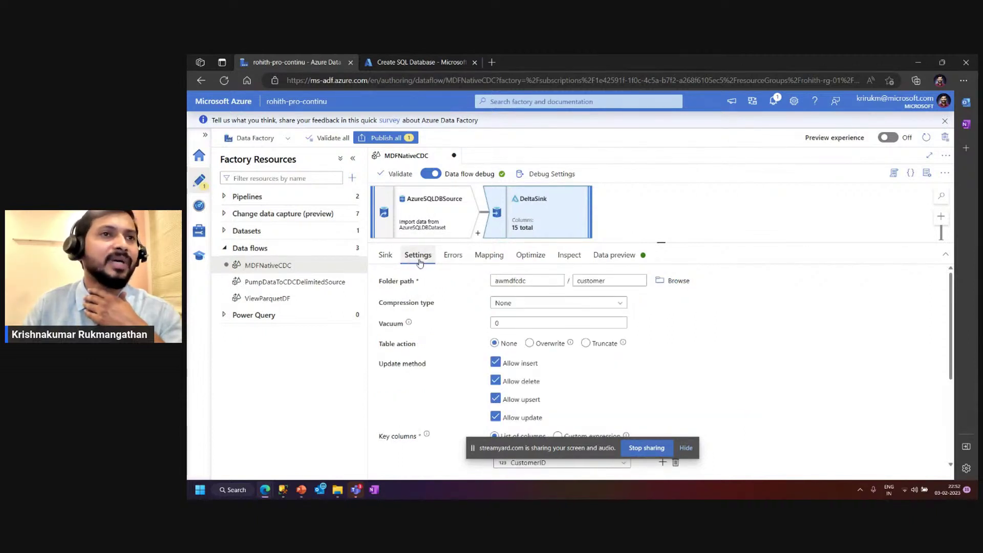
{"action": "left_click", "coordinate": [675, 280]}
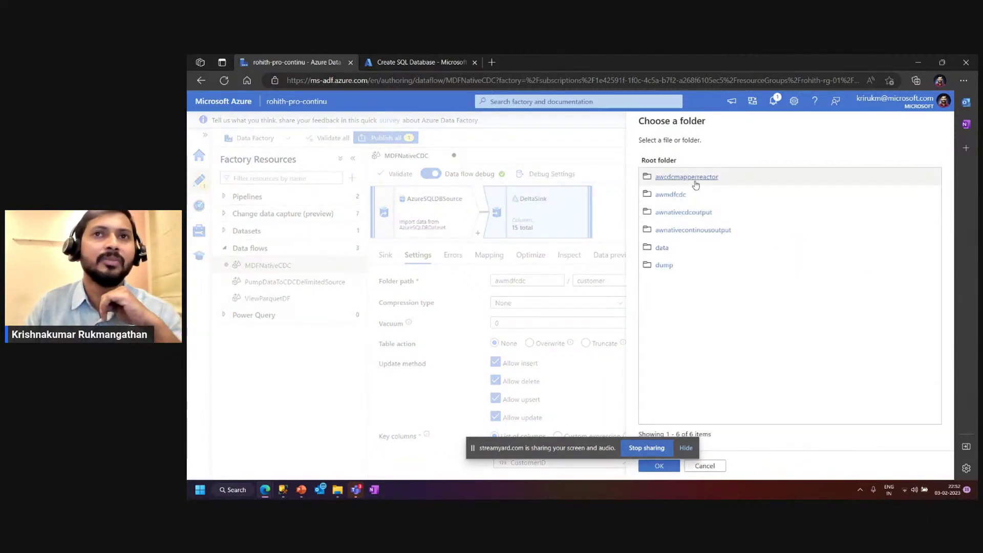
{"action": "left_click", "coordinate": [679, 196]}
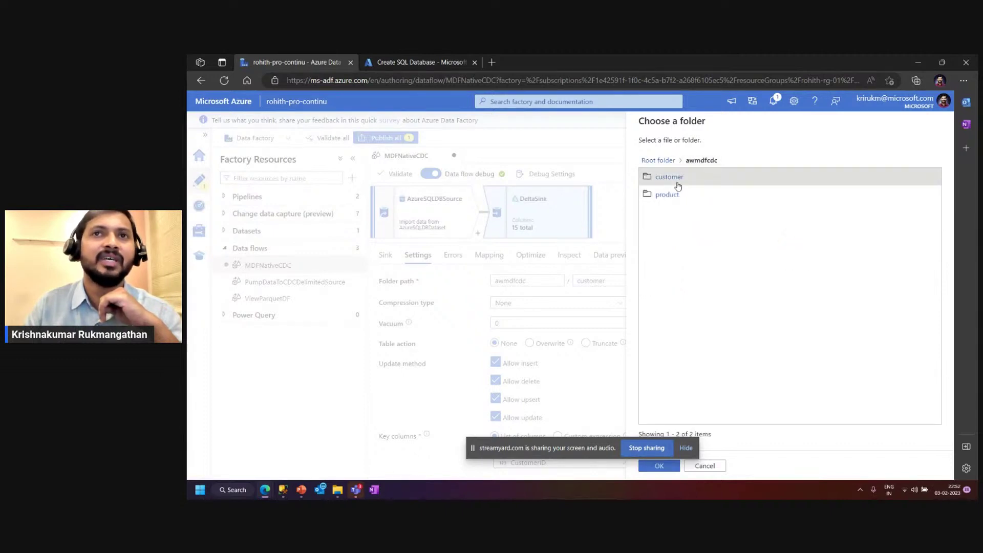
{"action": "left_click", "coordinate": [675, 179]}
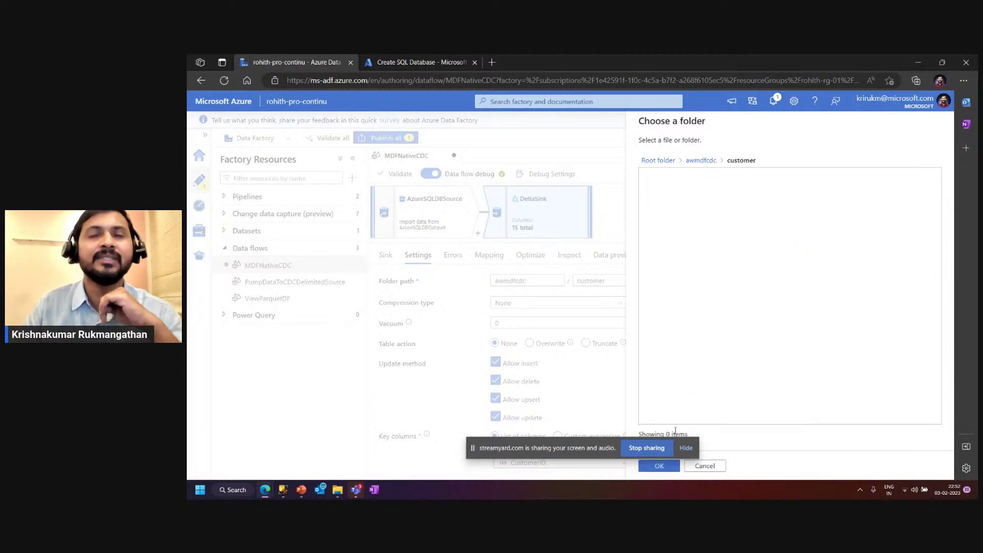
{"action": "left_click", "coordinate": [673, 463]}
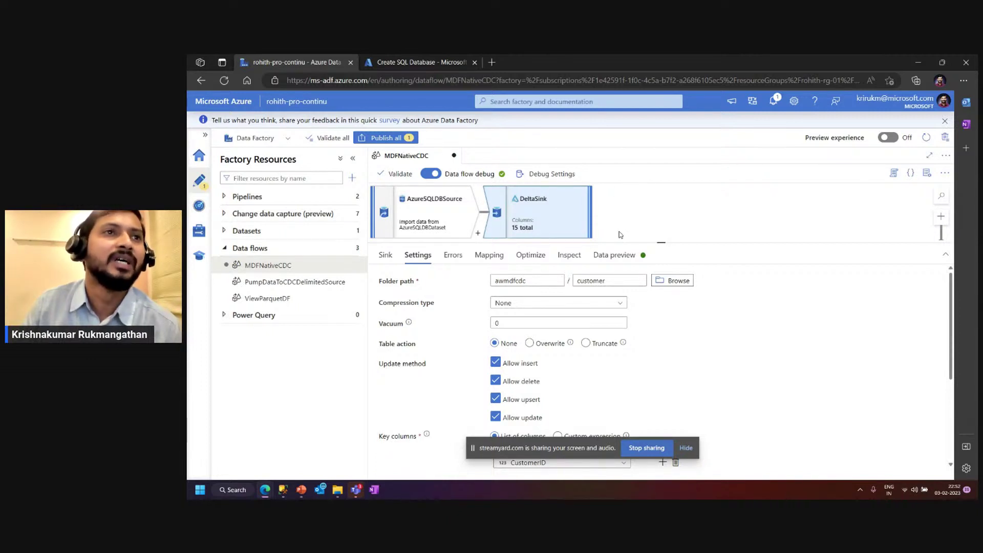
{"action": "left_click", "coordinate": [385, 255]}
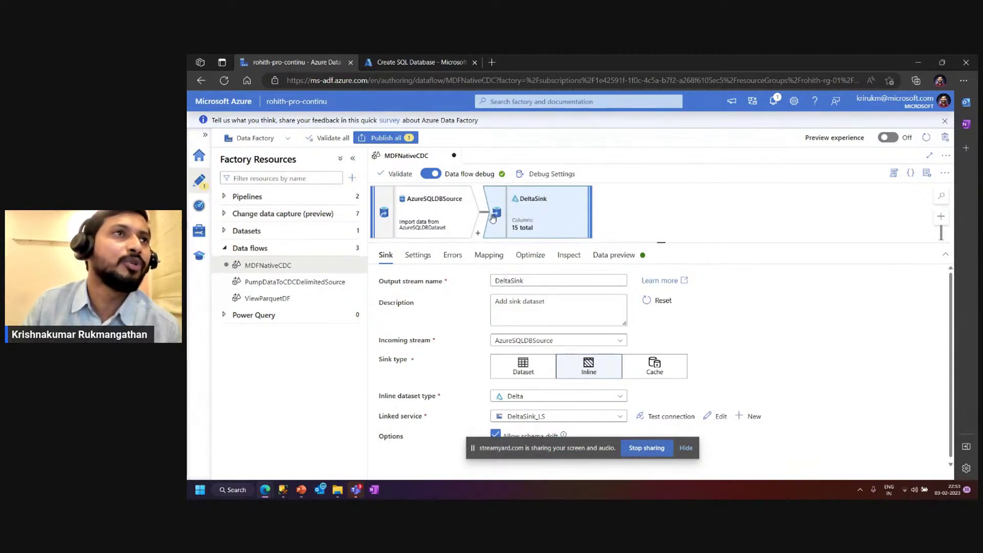
Open the RunNativeCDCMDF pipeline and examine the settings of its RunNativeCDCDataFlow activity.
{"action": "left_click", "coordinate": [278, 199]}
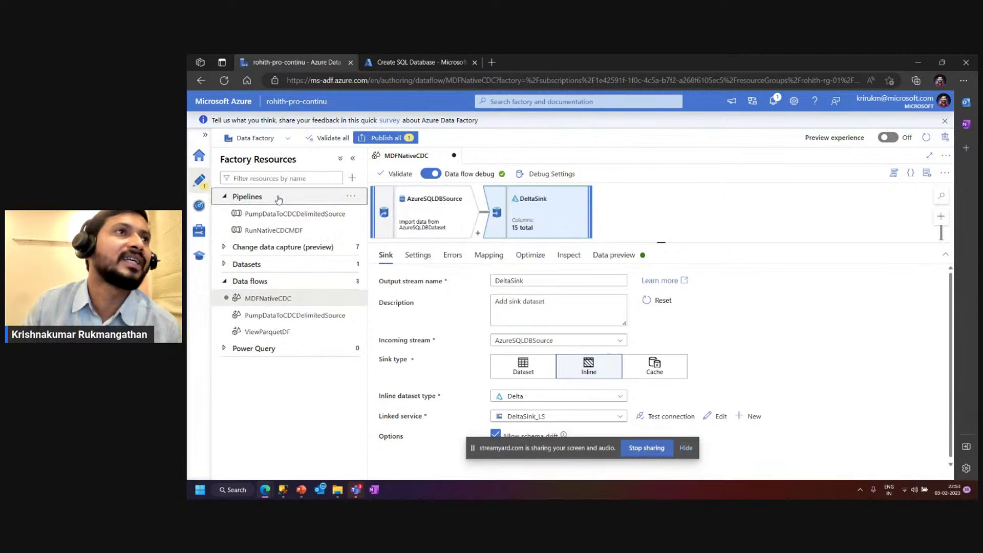
{"action": "left_click", "coordinate": [288, 233]}
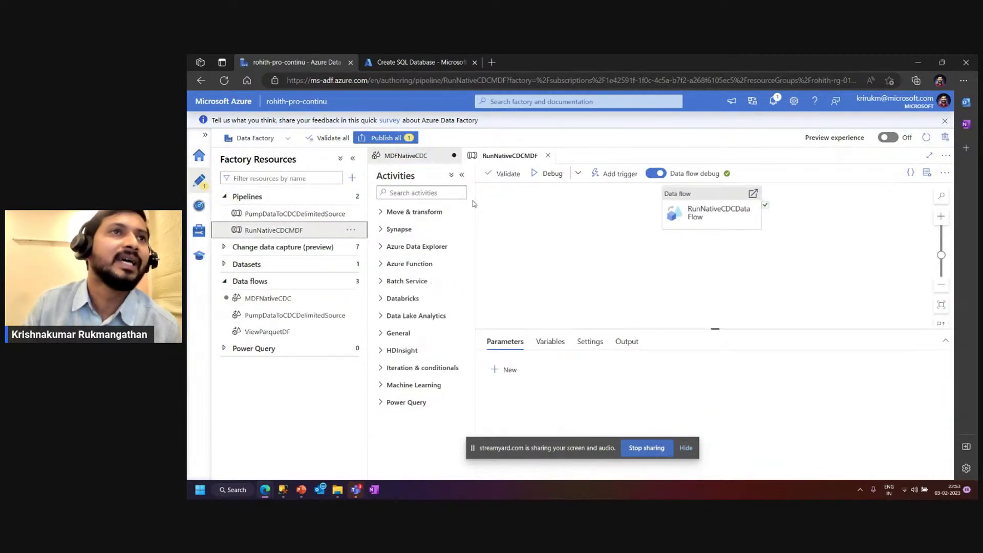
{"action": "left_click", "coordinate": [447, 211]}
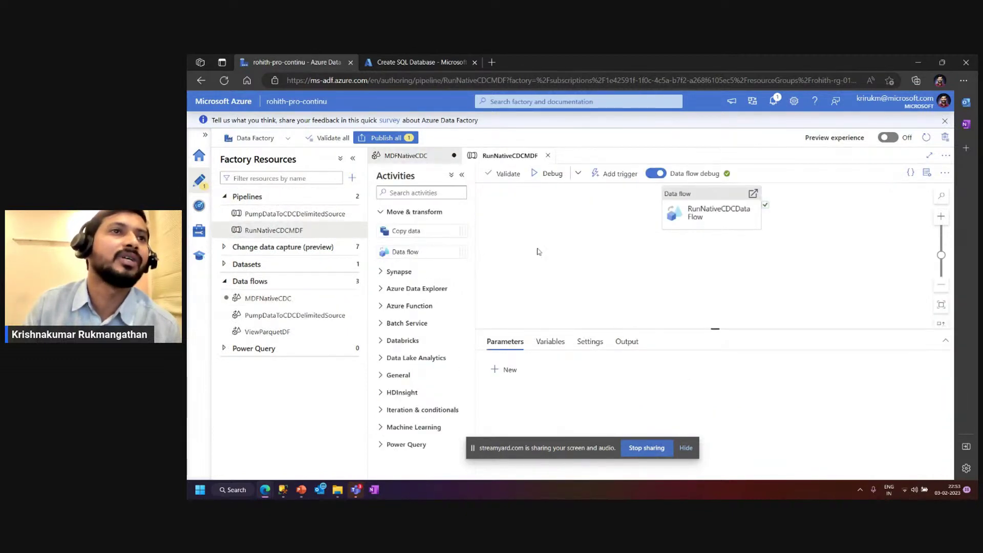
{"action": "left_click", "coordinate": [727, 219]}
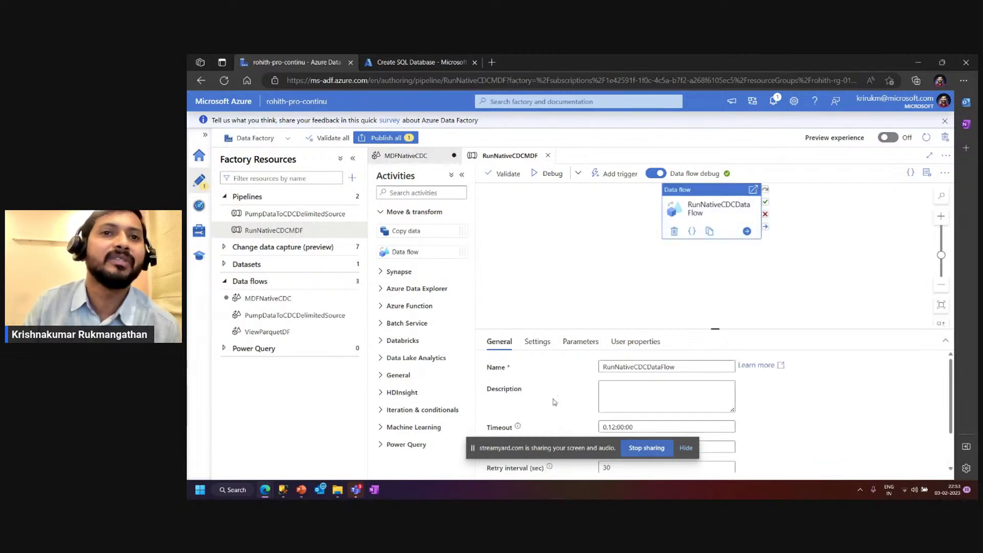
{"action": "left_click", "coordinate": [537, 342]}
{"action": "left_click_drag", "start_coordinate": [719, 328], "coordinate": [719, 254]}
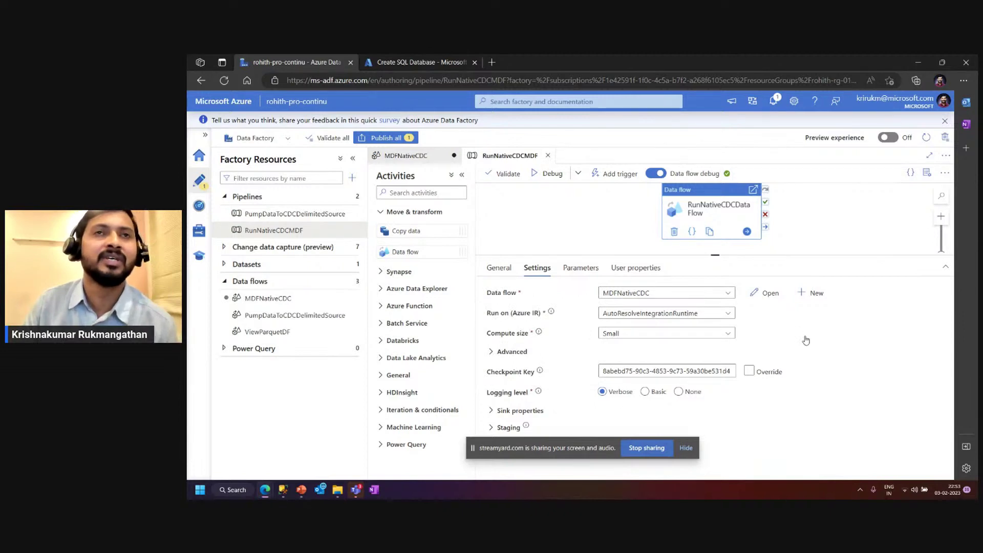
{"action": "left_click_drag", "start_coordinate": [715, 254], "coordinate": [714, 299]}
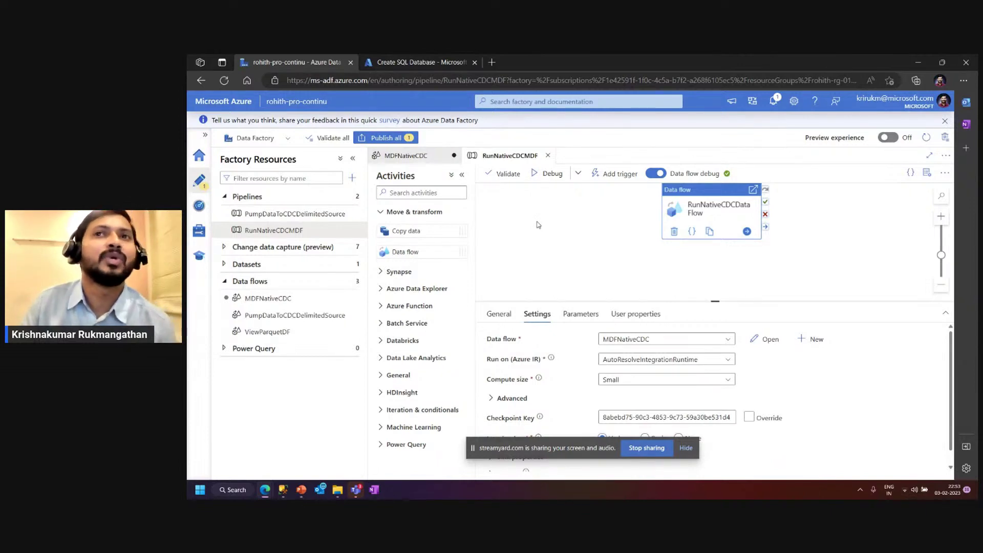
Publish the pending MDFNativeCDC data flow change, dismiss the publishing notification, and check the notifications.
{"action": "left_click", "coordinate": [387, 138]}
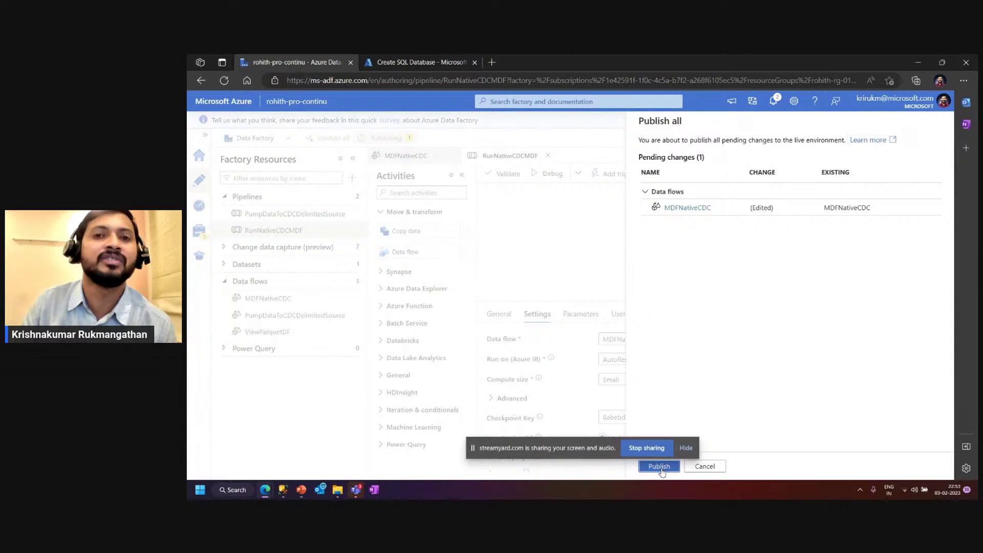
{"action": "left_click", "coordinate": [660, 466]}
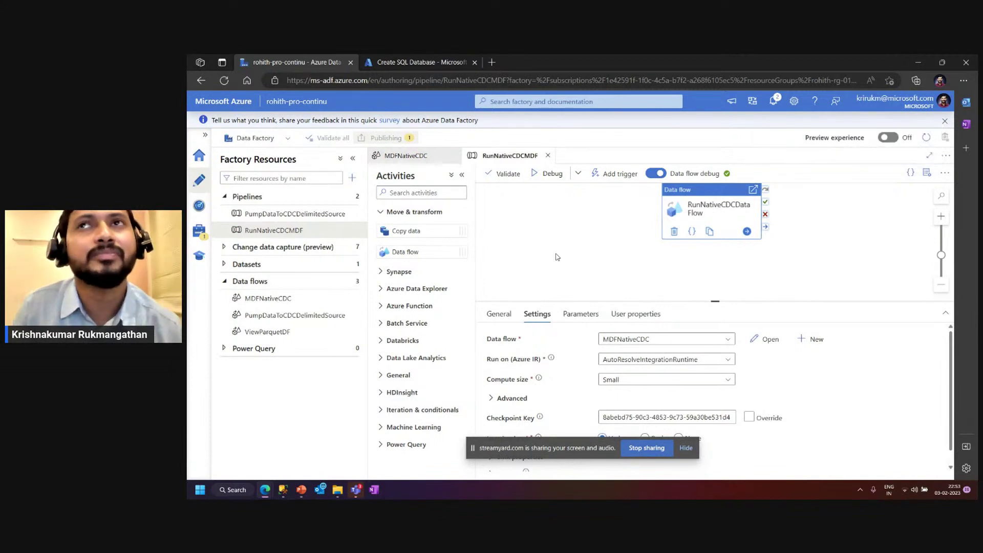
{"action": "left_click", "coordinate": [774, 101]}
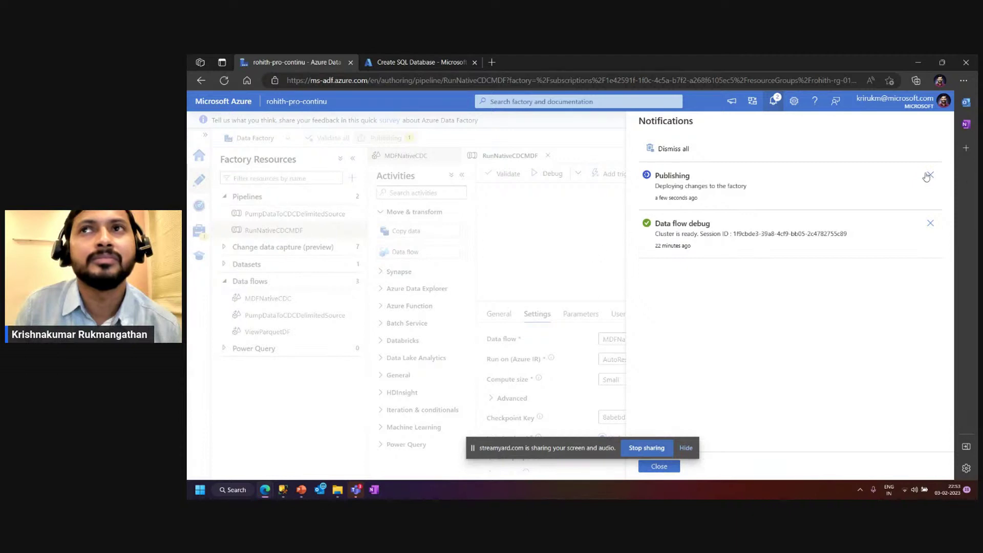
{"action": "left_click", "coordinate": [929, 175]}
{"action": "left_click", "coordinate": [774, 101]}
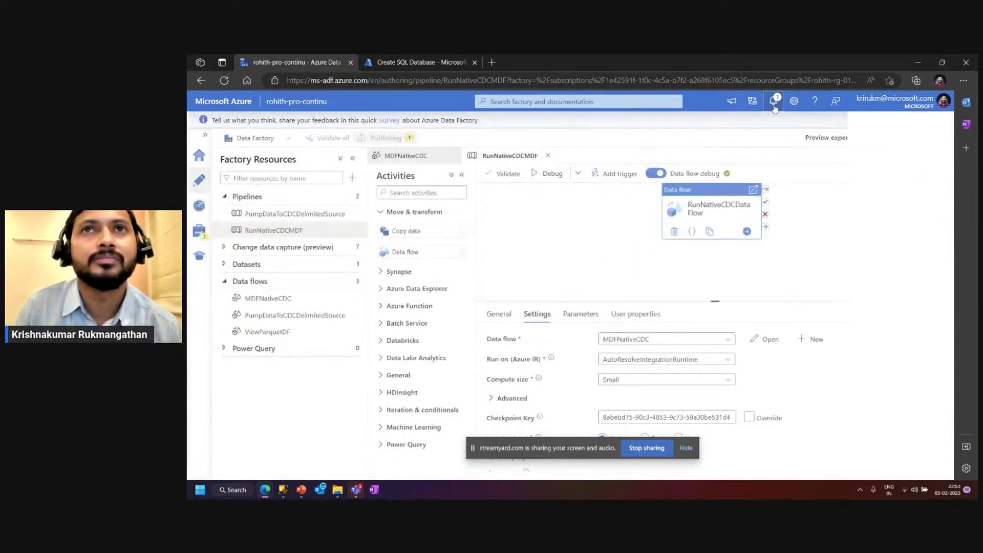
{"action": "left_click", "coordinate": [607, 255]}
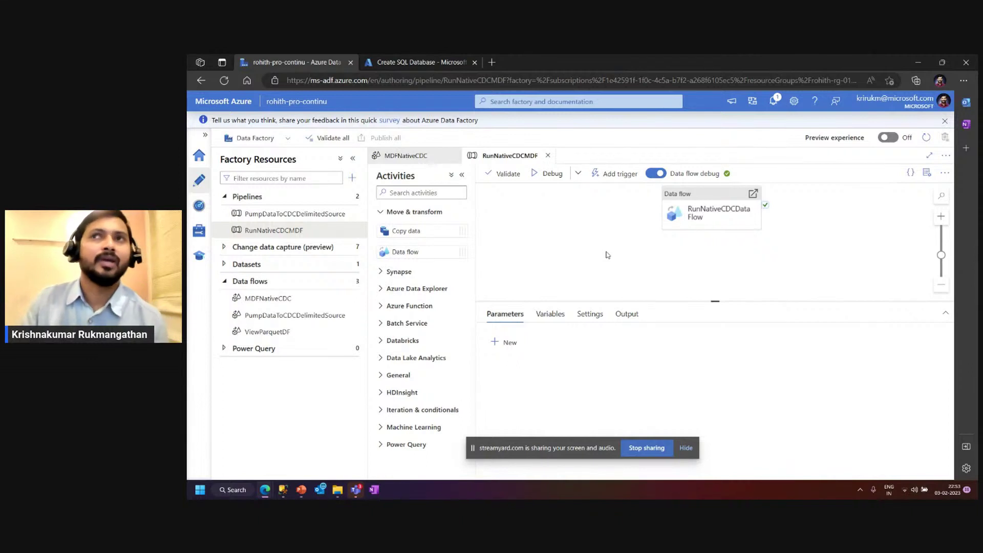
{"action": "left_click", "coordinate": [773, 101]}
{"action": "left_click", "coordinate": [774, 101]}
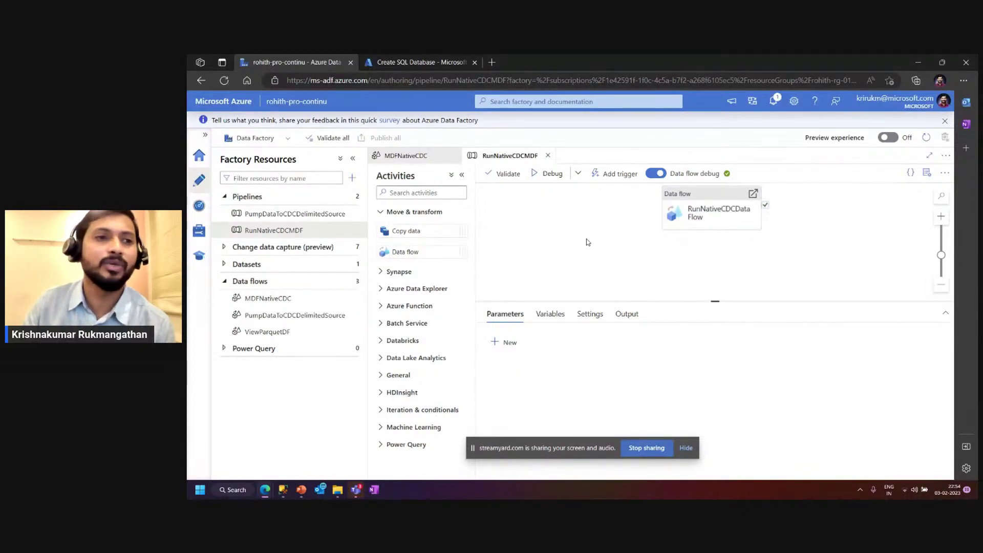
Switch to SQL Server Management Studio and review the MDFCDC.sql statements enabling CDC on the AdventureWorksLT database and its Customer table.
{"action": "left_click", "coordinate": [283, 489]}
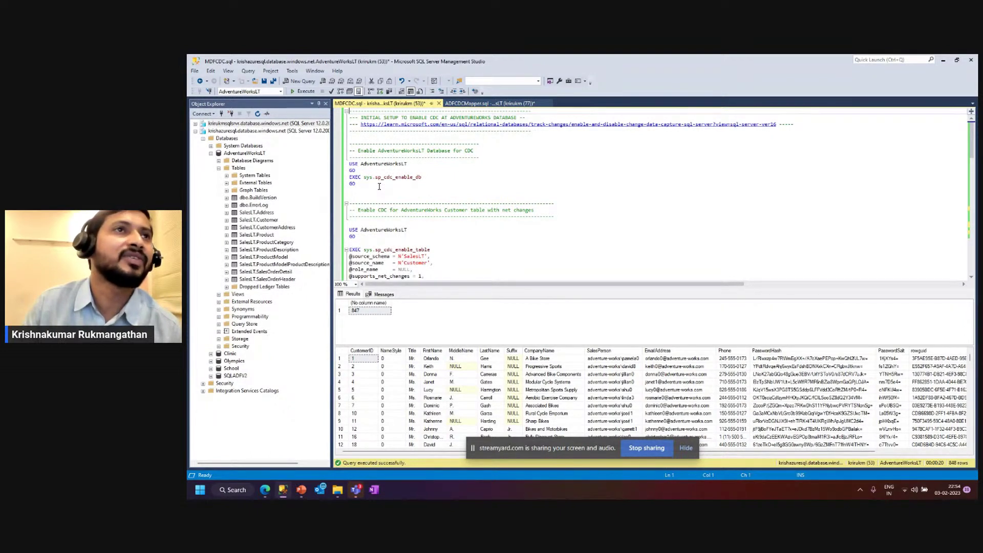
{"action": "left_click_drag", "start_coordinate": [370, 186], "coordinate": [344, 155]}
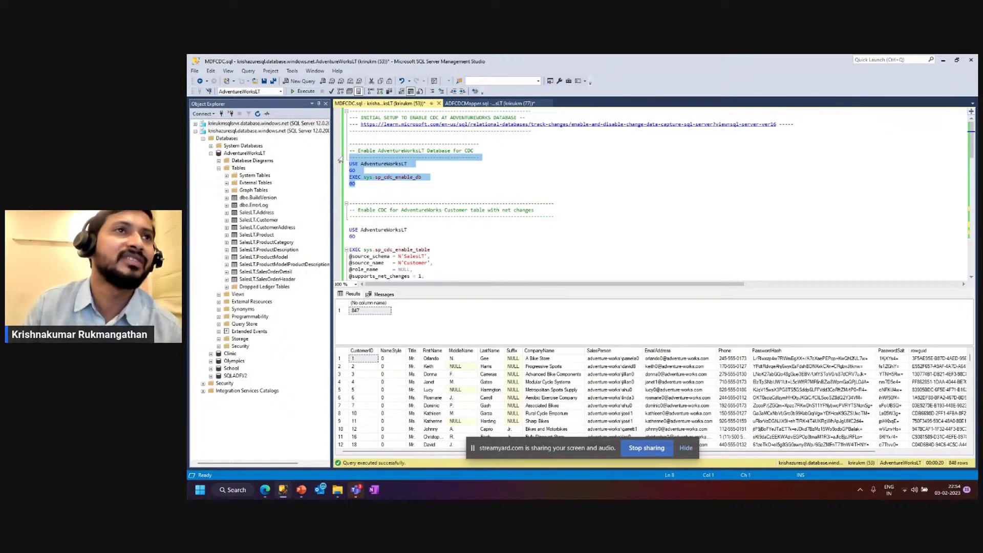
{"action": "left_click", "coordinate": [402, 185]}
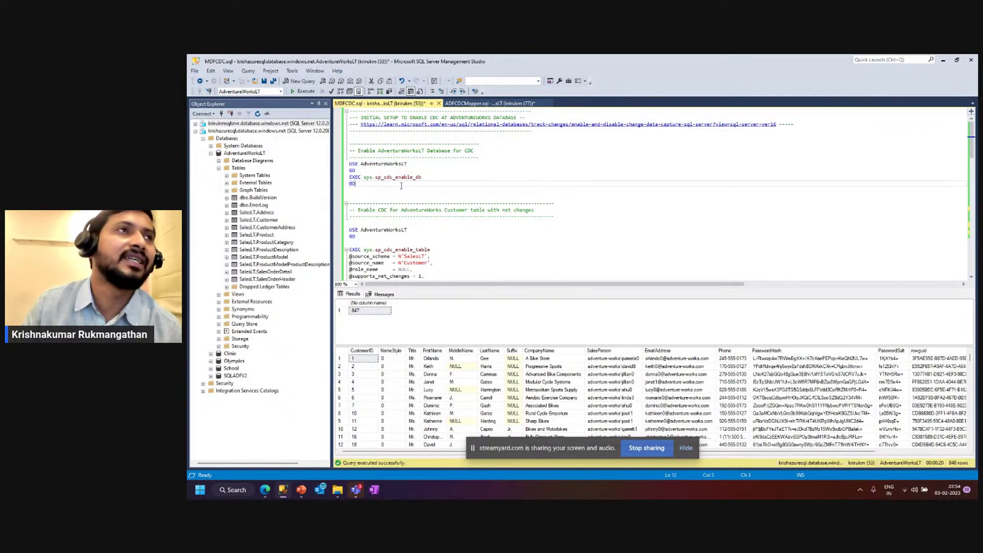
{"action": "scroll", "coordinate": [401, 186], "scroll_direction": "down", "scroll_amount": 3}
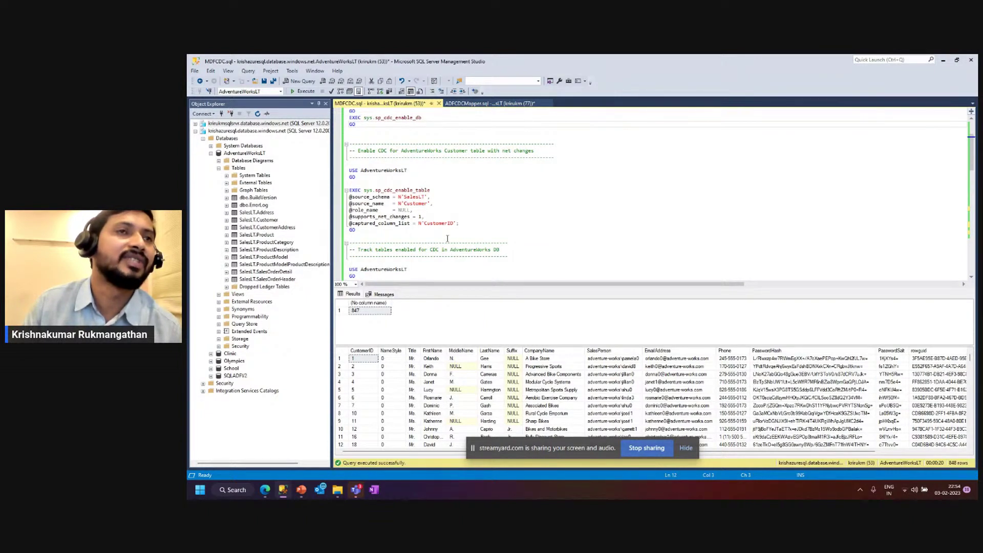
{"action": "double_click", "coordinate": [415, 203]}
{"action": "left_click", "coordinate": [418, 228]}
{"action": "scroll", "coordinate": [415, 229], "scroll_direction": "down", "scroll_amount": 2}
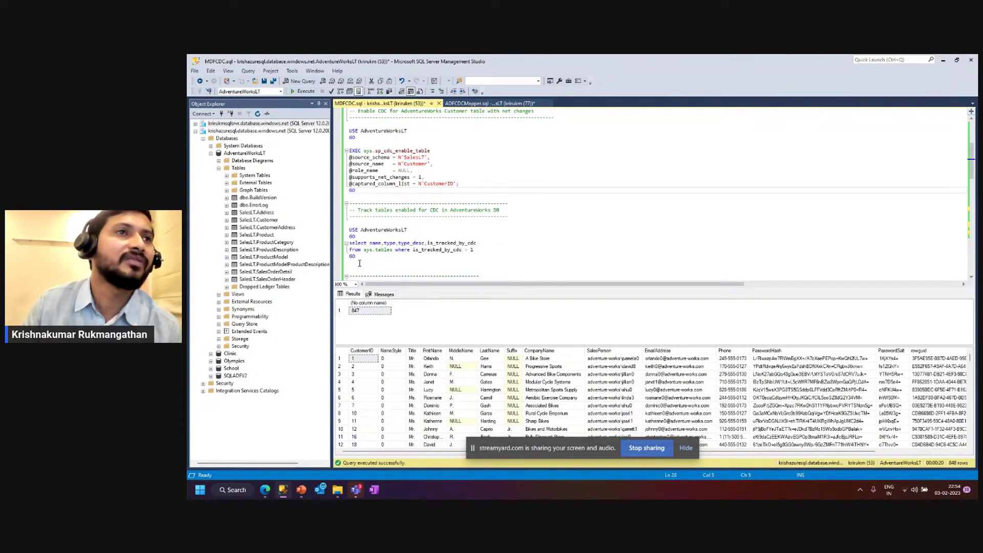
Run the sys.tables query listing the AdventureWorksLT tables tracked by CDC and inspect the is_tracked_by_cdc value.
{"action": "left_click_drag", "start_coordinate": [351, 262], "coordinate": [350, 223]}
{"action": "left_click", "coordinate": [297, 92]}
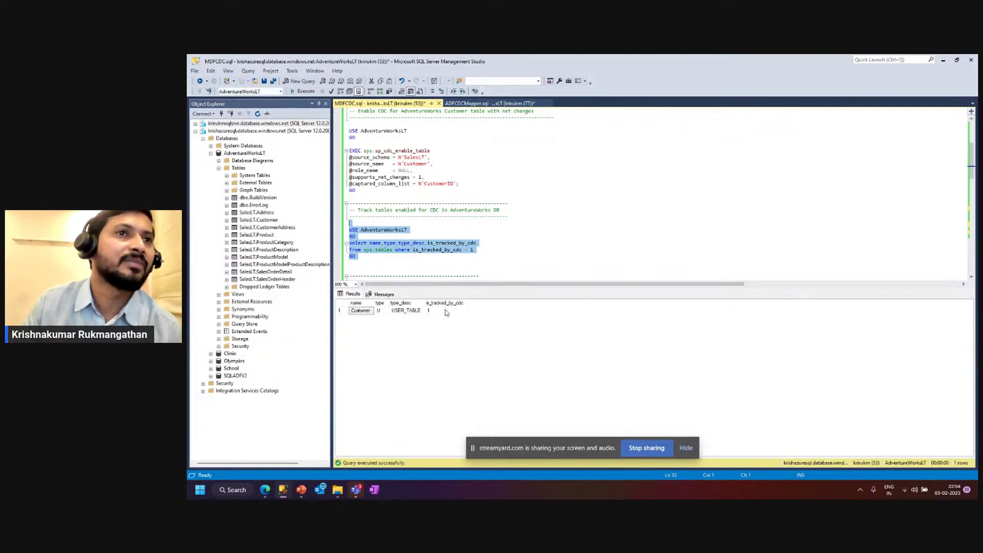
{"action": "left_click", "coordinate": [445, 311]}
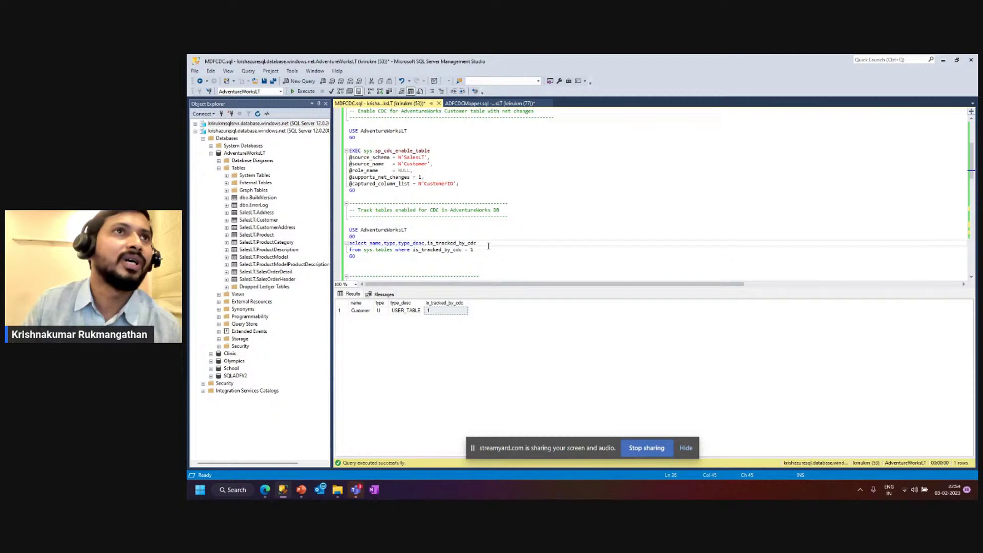
Run the initial-load row count query on the [SalesLT].[Customer] table.
{"action": "scroll", "coordinate": [489, 246], "scroll_direction": "down", "scroll_amount": 2}
{"action": "scroll", "coordinate": [489, 245], "scroll_direction": "down", "scroll_amount": 2}
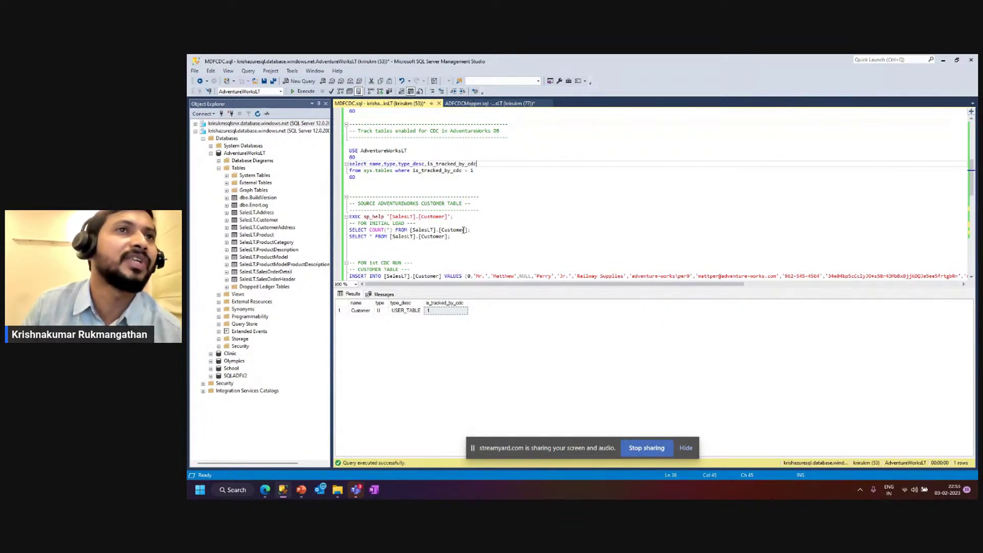
{"action": "left_click_drag", "start_coordinate": [482, 231], "coordinate": [348, 229]}
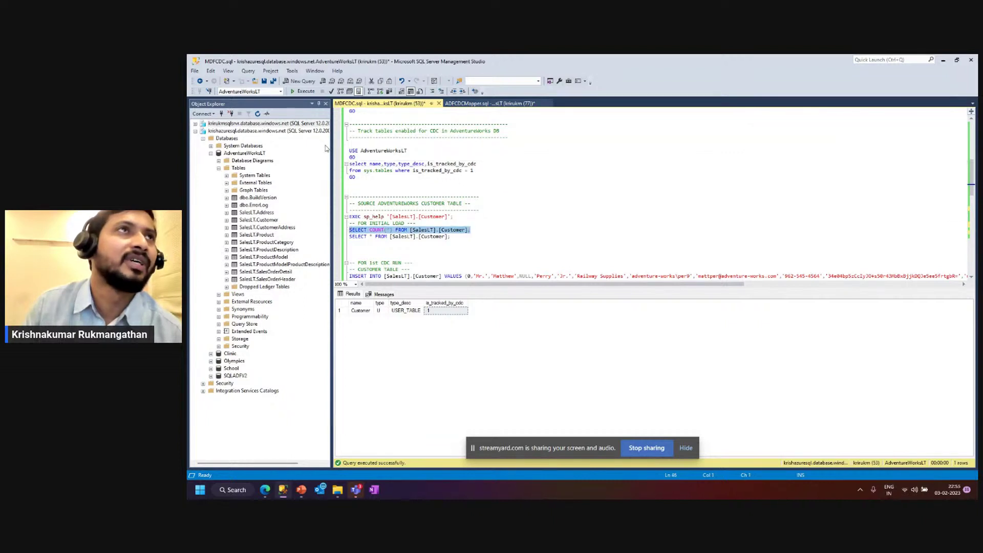
{"action": "left_click", "coordinate": [305, 92]}
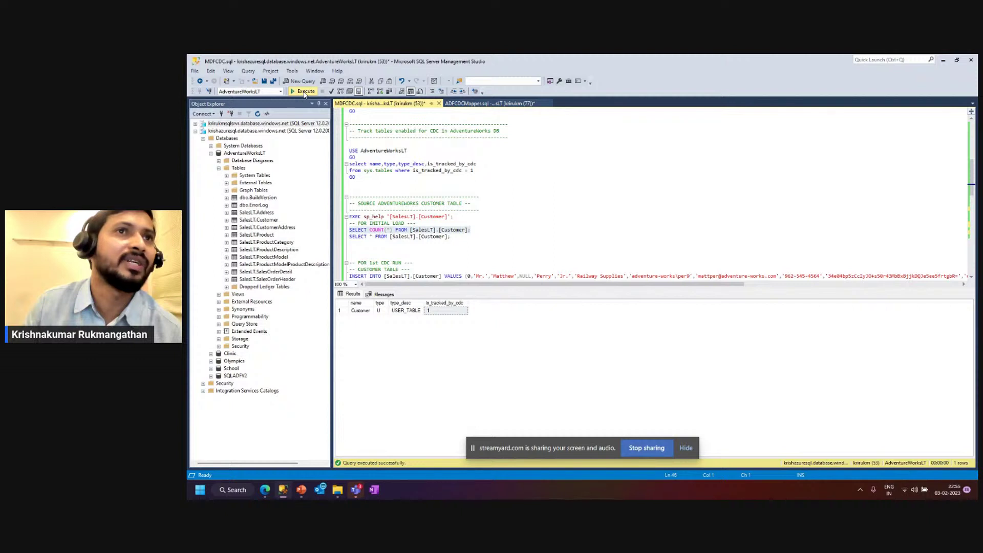
{"action": "left_click", "coordinate": [511, 241]}
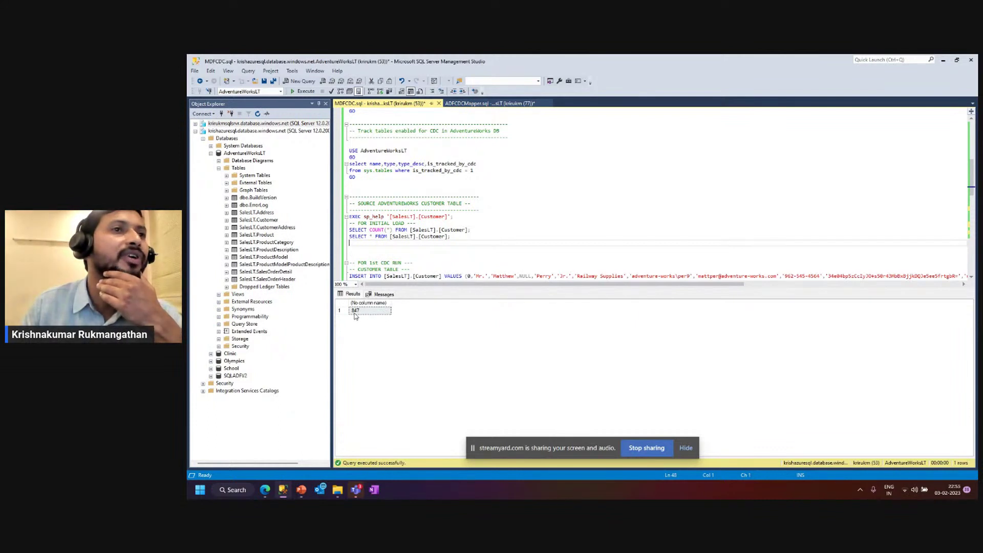
Query all rows of the [SalesLT].[Customer] table and view the last rows of the result.
{"action": "left_click_drag", "start_coordinate": [452, 237], "coordinate": [348, 237]}
{"action": "left_click", "coordinate": [303, 92]}
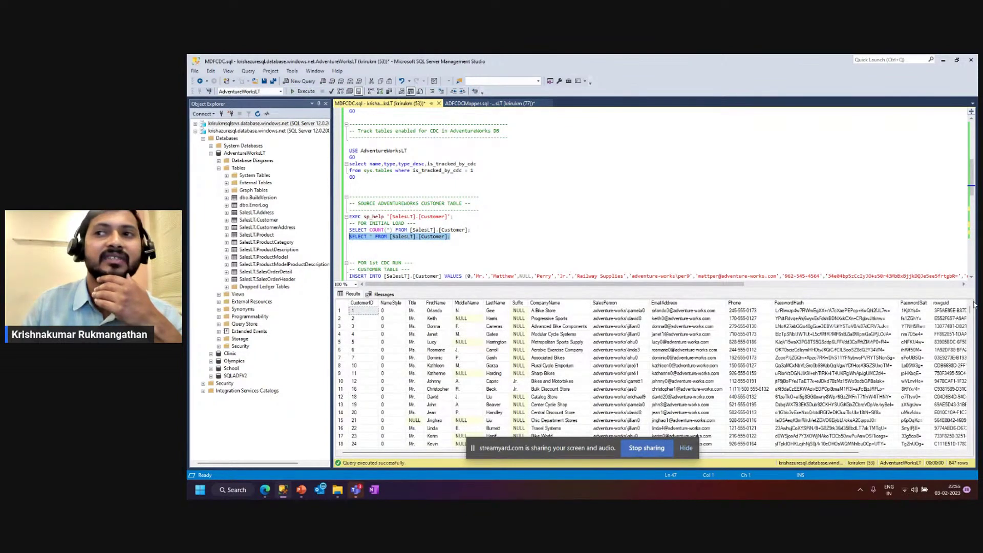
{"action": "left_click_drag", "start_coordinate": [971, 310], "coordinate": [944, 472]}
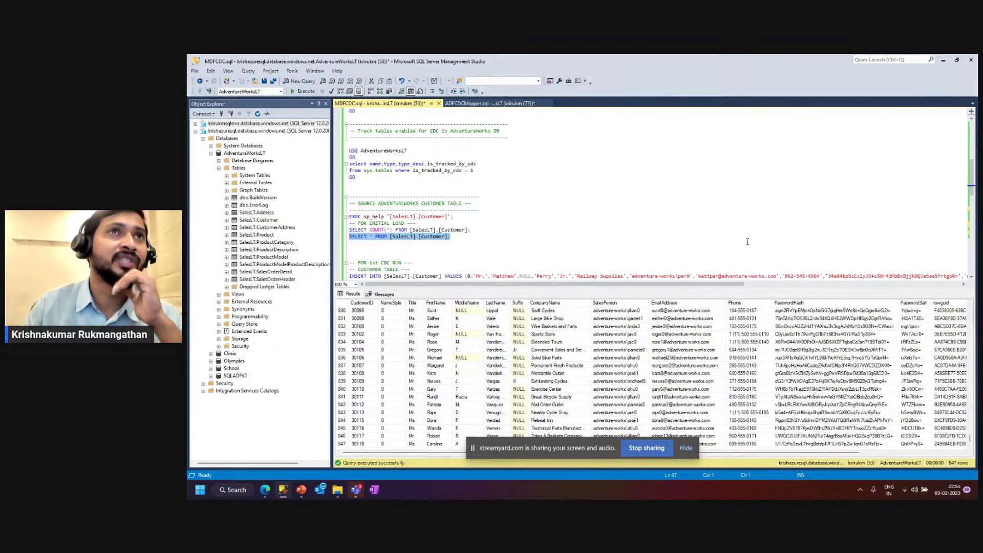
Return to Azure Data Factory, start a debug run of the RunNativeCDCMDF pipeline, and refresh its run status.
{"action": "left_click", "coordinate": [944, 60]}
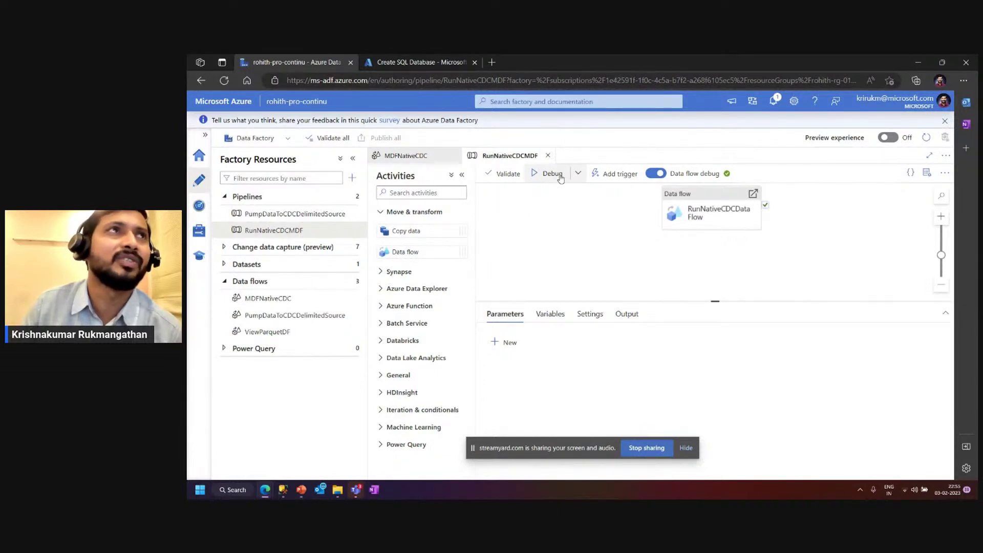
{"action": "left_click", "coordinate": [561, 176]}
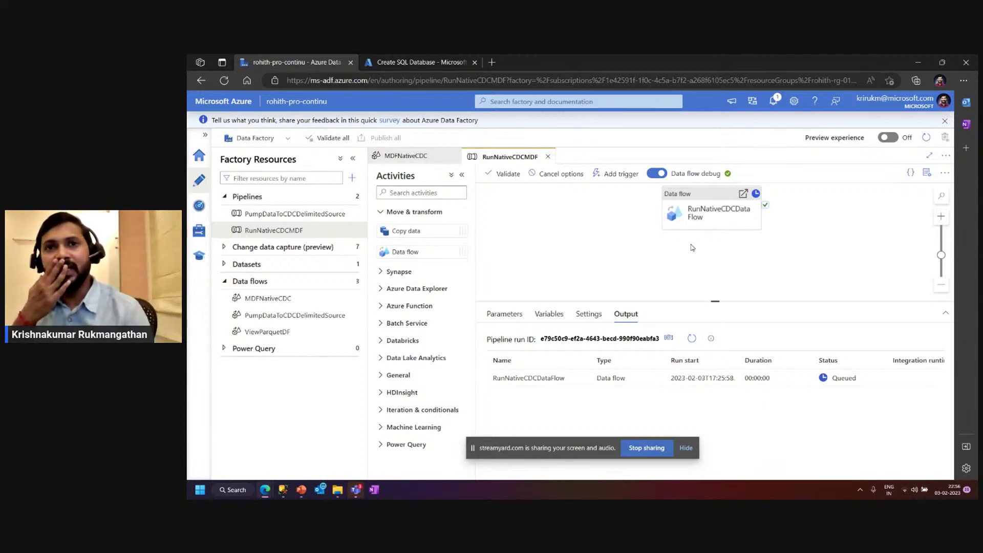
{"action": "left_click", "coordinate": [691, 338]}
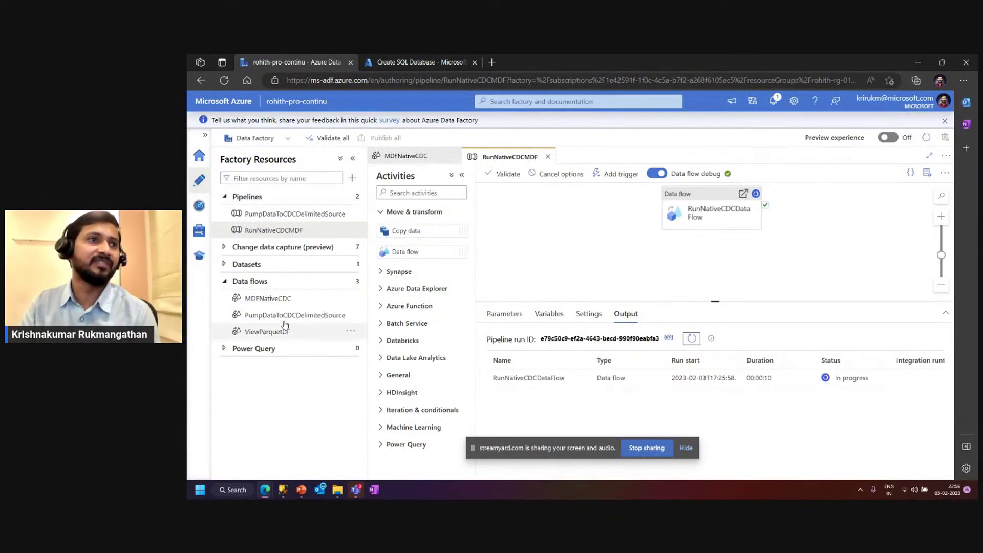
Review the MDFNativeCDC data flow's AzureSQLDBSource options and the DeltaSink's sink, mapping, error, update method and key column settings.
{"action": "left_click", "coordinate": [285, 299]}
{"action": "left_click", "coordinate": [418, 255]}
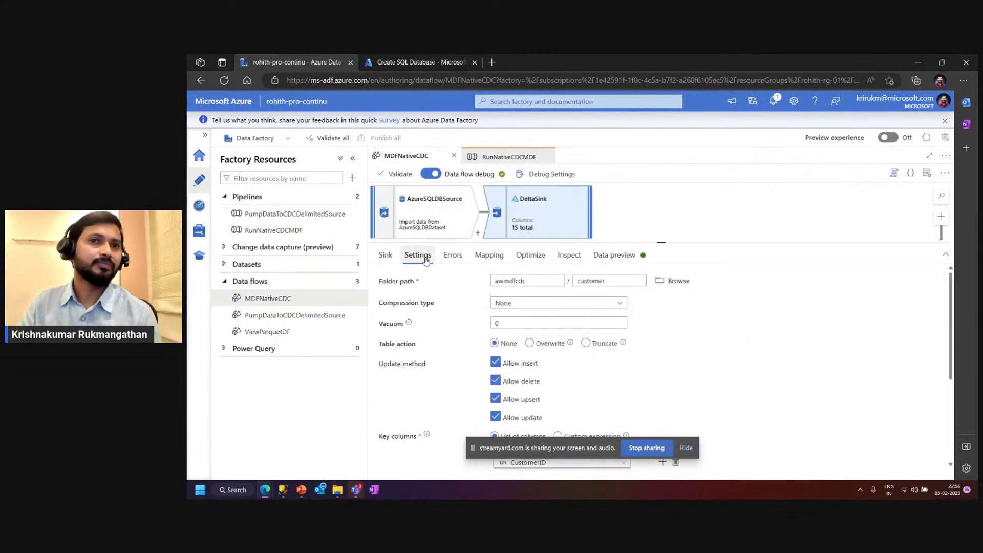
{"action": "left_click", "coordinate": [386, 255]}
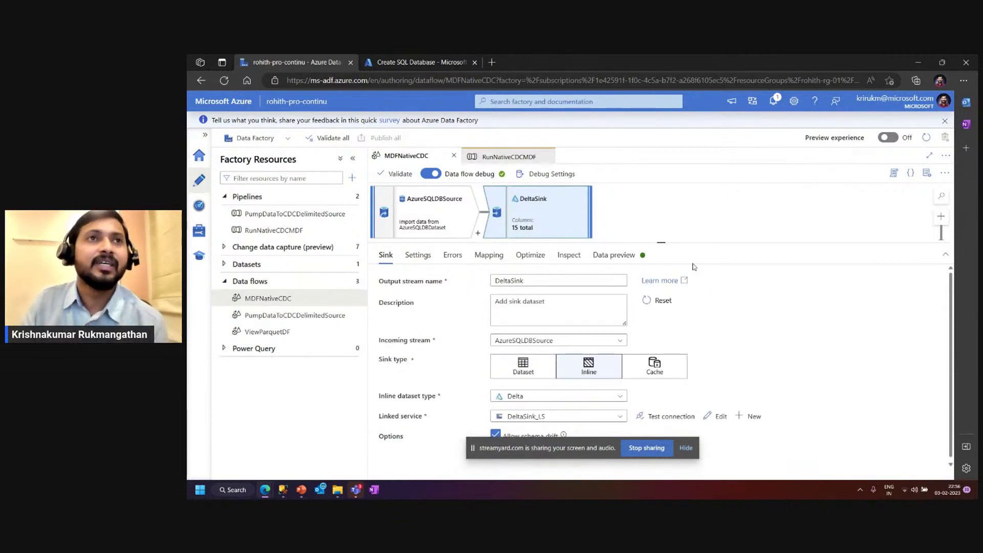
{"action": "left_click", "coordinate": [453, 219]}
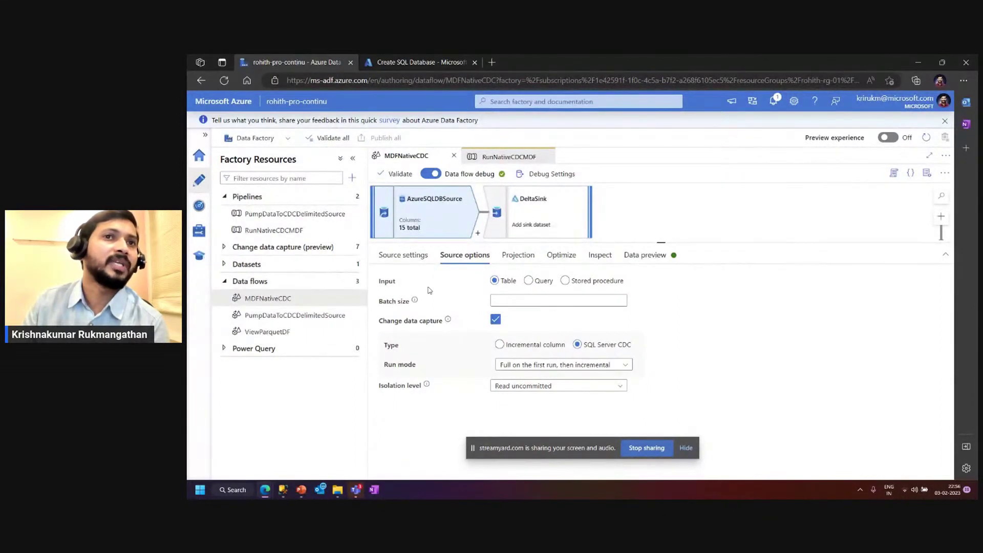
{"action": "left_click", "coordinate": [527, 218]}
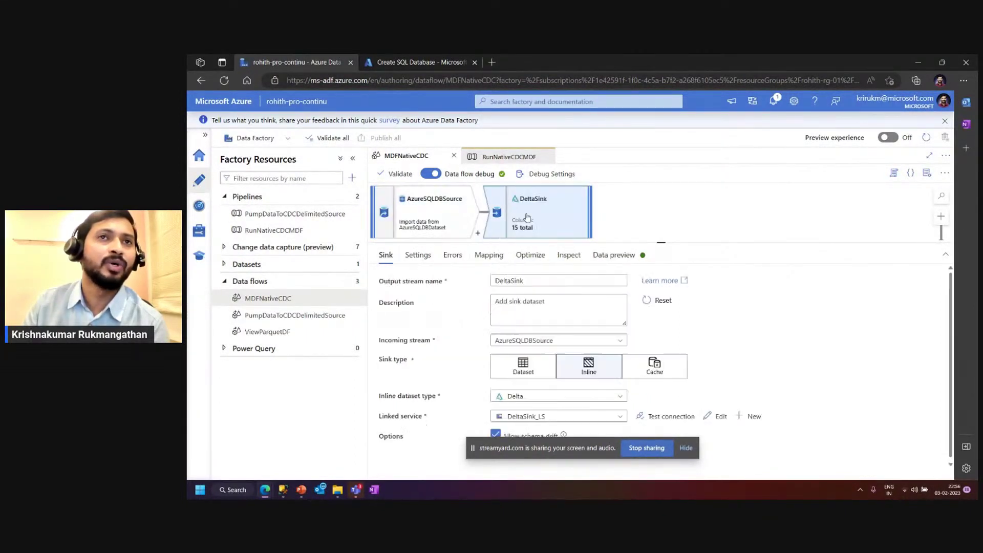
{"action": "left_click", "coordinate": [489, 255]}
{"action": "left_click", "coordinate": [452, 254]}
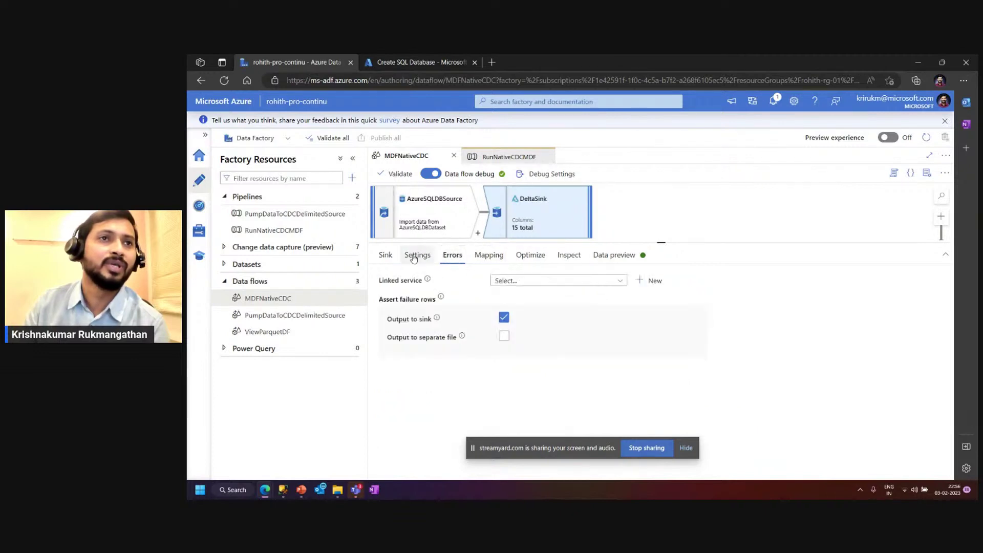
{"action": "left_click", "coordinate": [418, 255]}
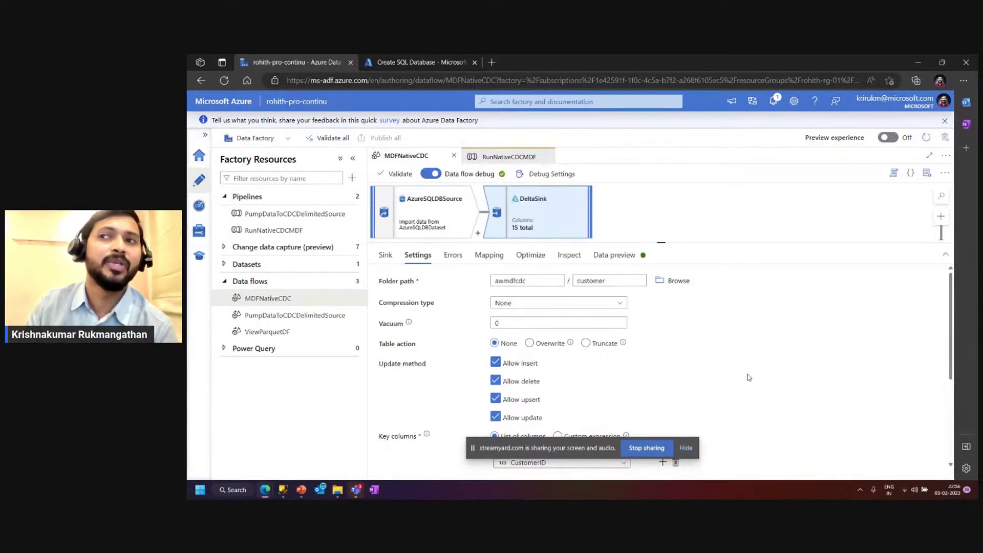
{"action": "scroll", "coordinate": [747, 378], "scroll_direction": "down", "scroll_amount": 1}
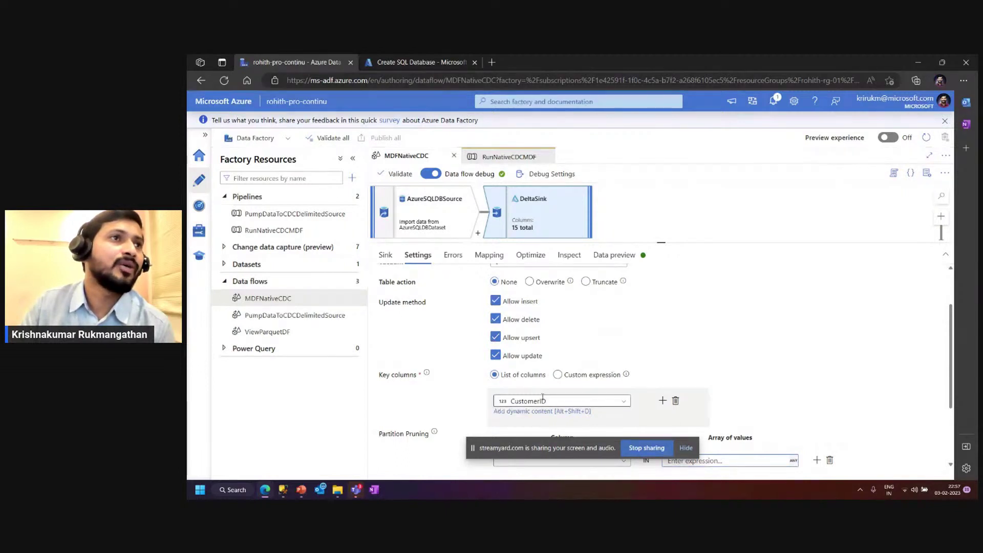
Check the run details of RunNativeCDCDataFlow from the RunNativeCDCMDF output, return to the pipeline, and collapse the Pipelines and Data flows groups.
{"action": "left_click", "coordinate": [307, 235]}
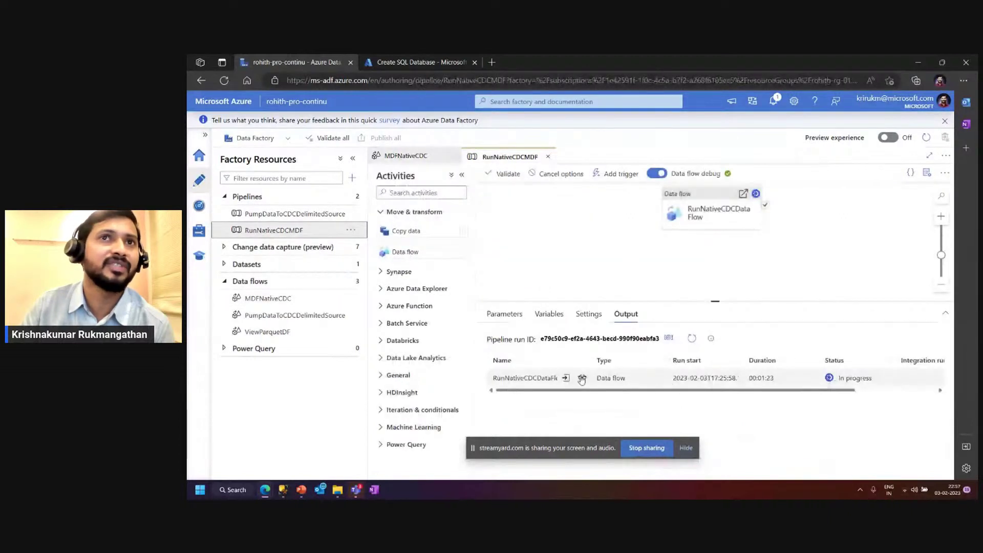
{"action": "left_click", "coordinate": [581, 379]}
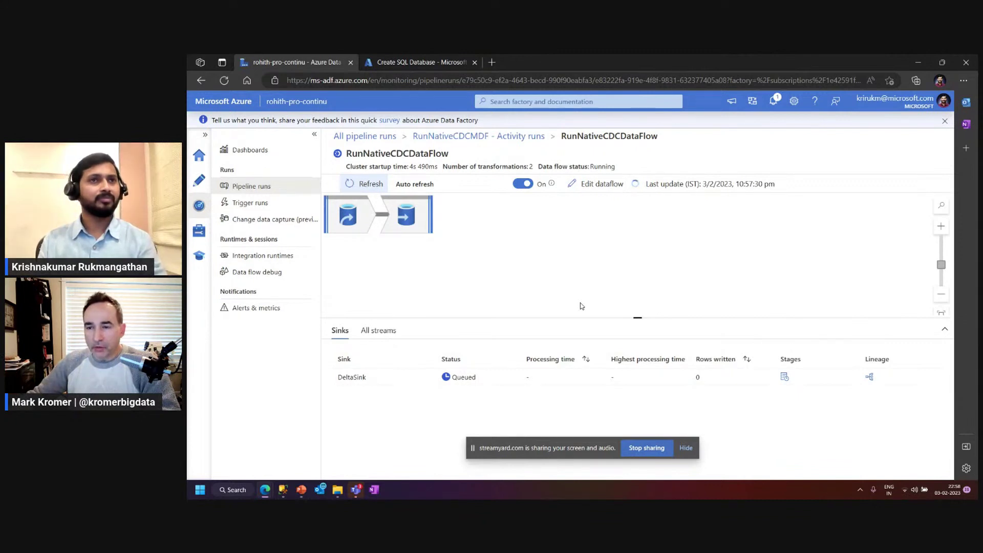
{"action": "left_click", "coordinate": [204, 185]}
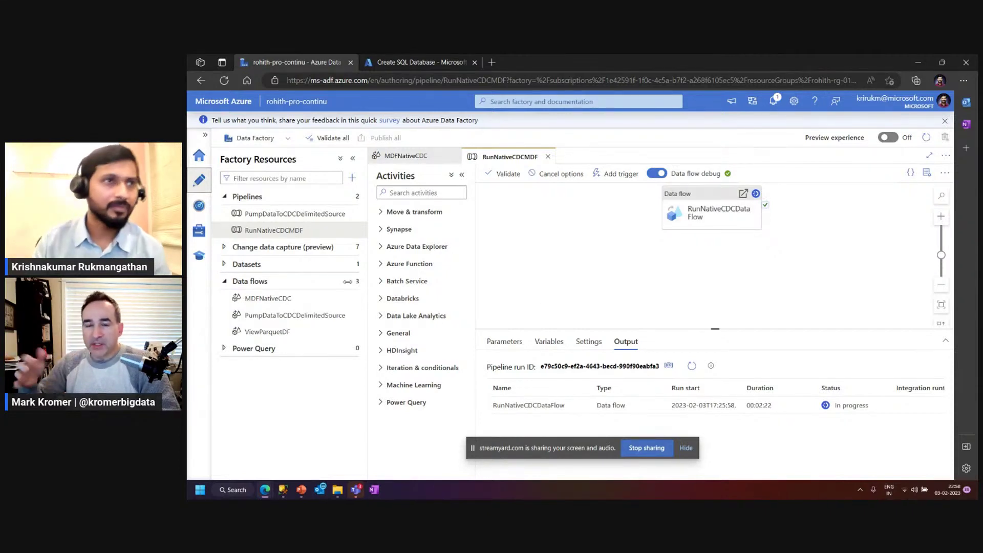
{"action": "left_click", "coordinate": [224, 196]}
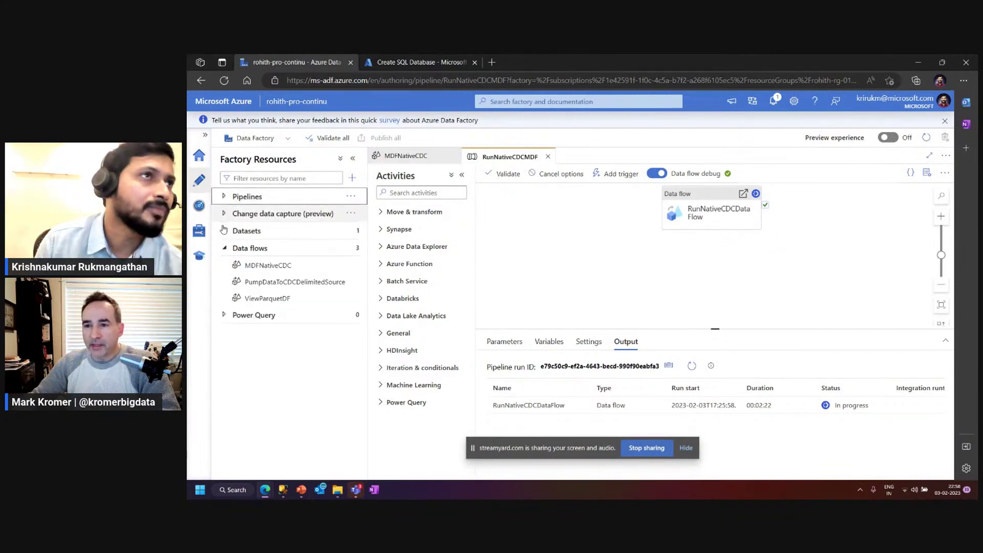
{"action": "left_click", "coordinate": [223, 249]}
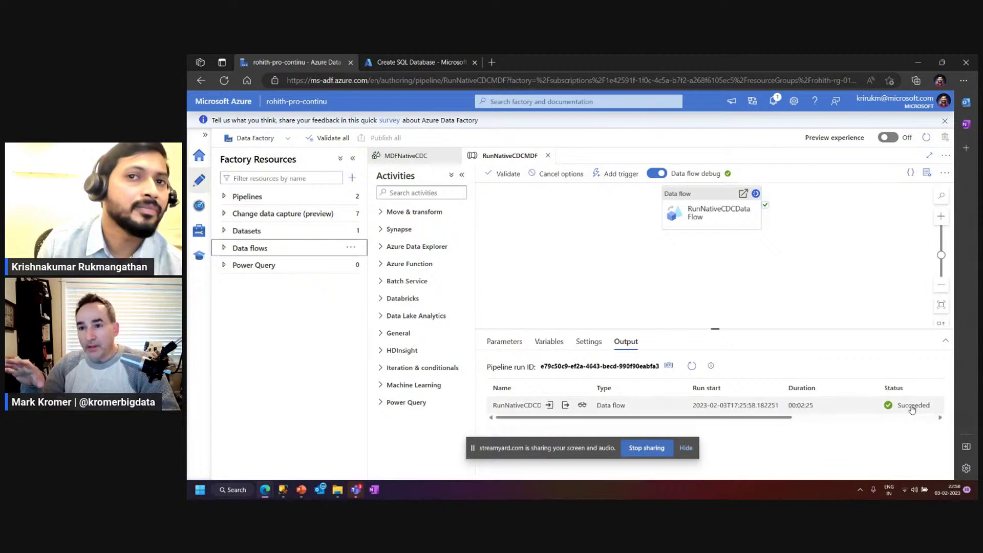
Reopen the RunNativeCDCDataFlow run details, highlight the DeltaSink's rows written, and compare them with the Customer query results in SQL Server Management Studio.
{"action": "left_click", "coordinate": [583, 406]}
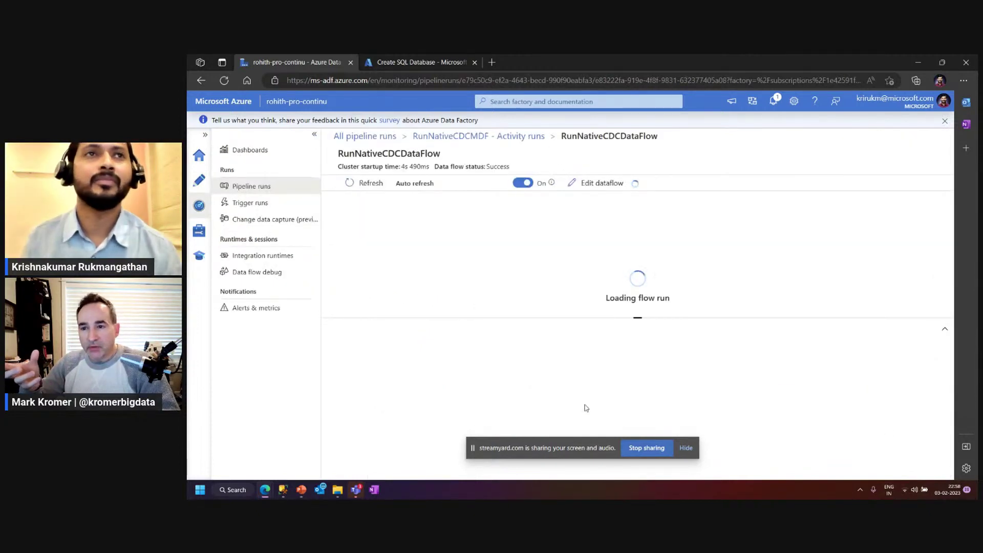
{"action": "left_click_drag", "start_coordinate": [714, 380], "coordinate": [695, 380]}
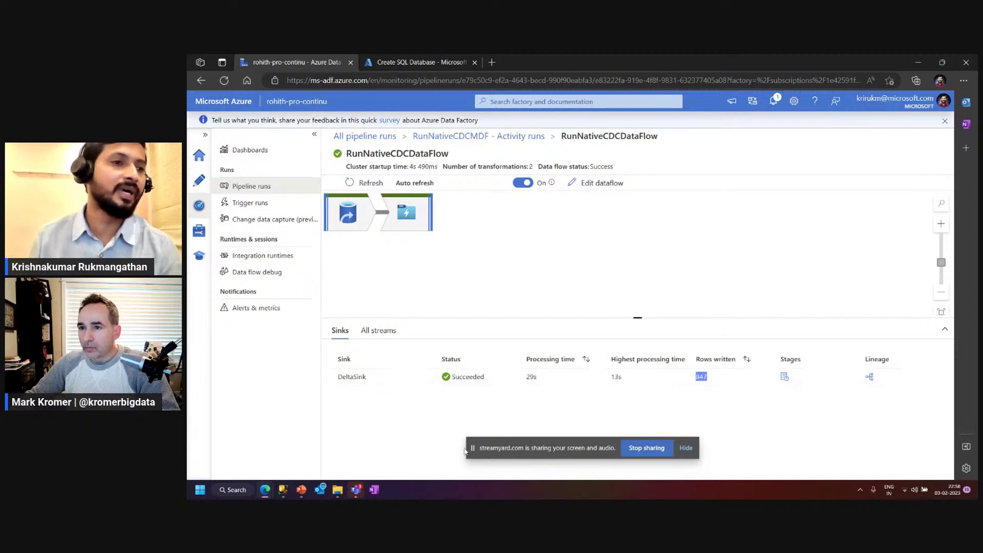
{"action": "left_click", "coordinate": [284, 489]}
{"action": "left_click", "coordinate": [458, 241]}
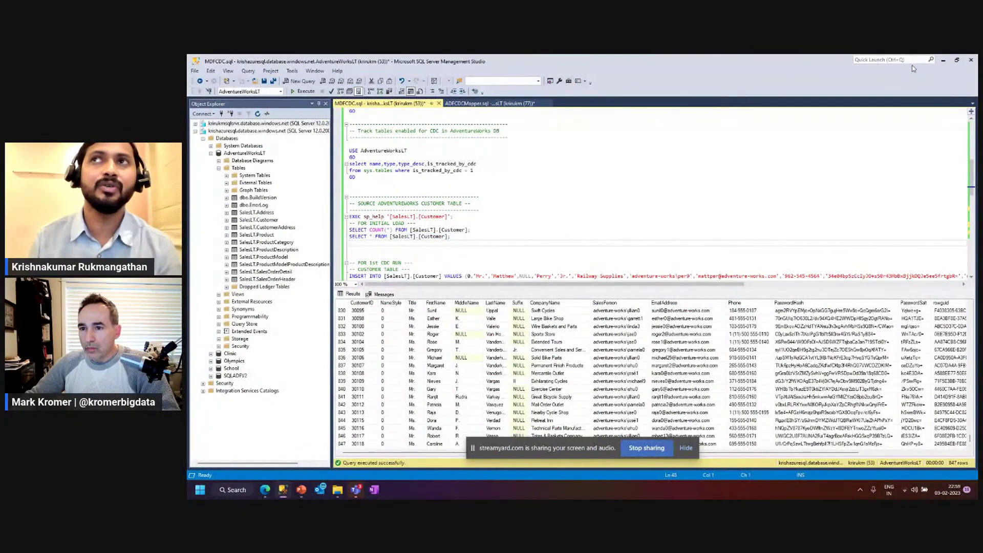
{"action": "left_click", "coordinate": [943, 60]}
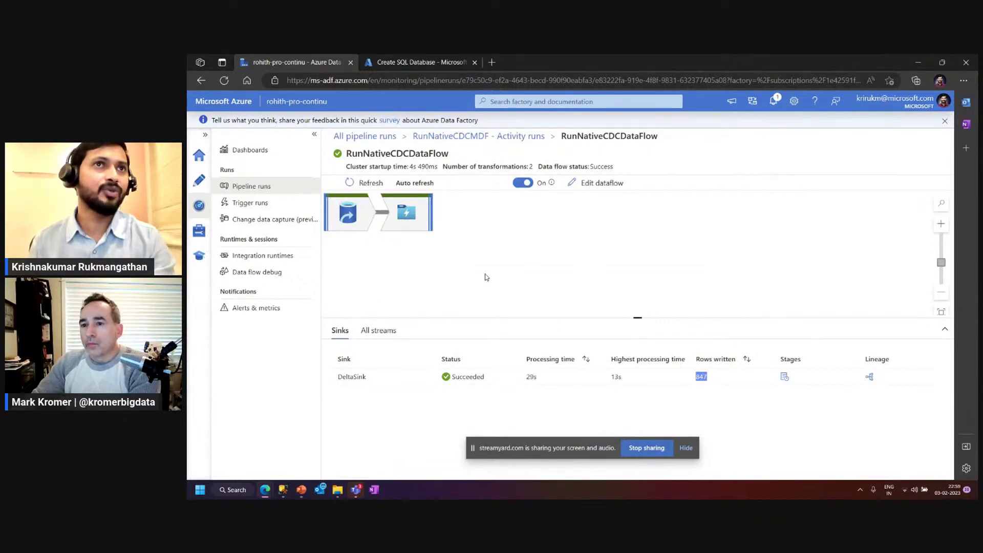
Review the Customer initial-load queries and first CDC run inserts in MDFCDC.sql, and return to the data flow run details.
{"action": "left_click", "coordinate": [283, 490]}
{"action": "left_click", "coordinate": [500, 231]}
{"action": "scroll", "coordinate": [500, 231], "scroll_direction": "down", "scroll_amount": 2}
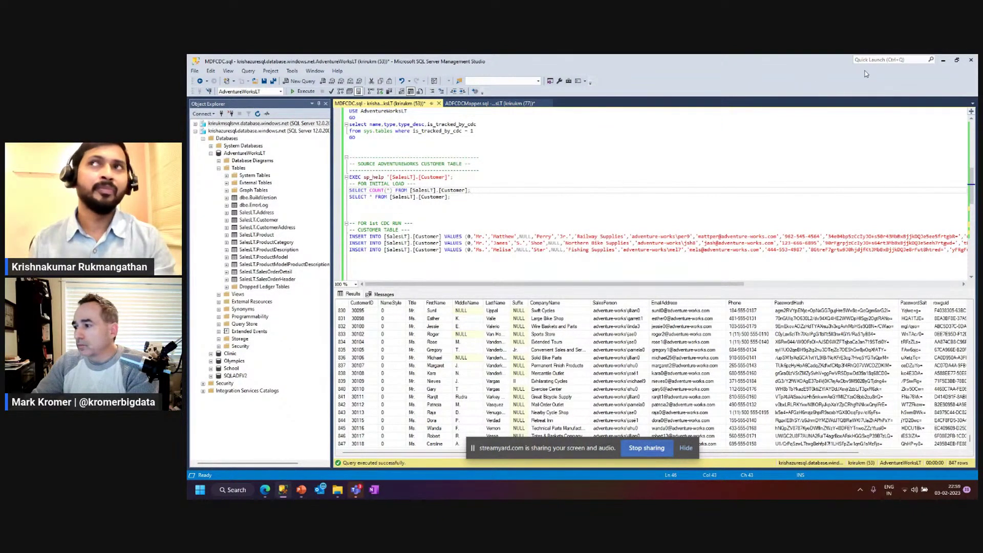
{"action": "left_click", "coordinate": [943, 61]}
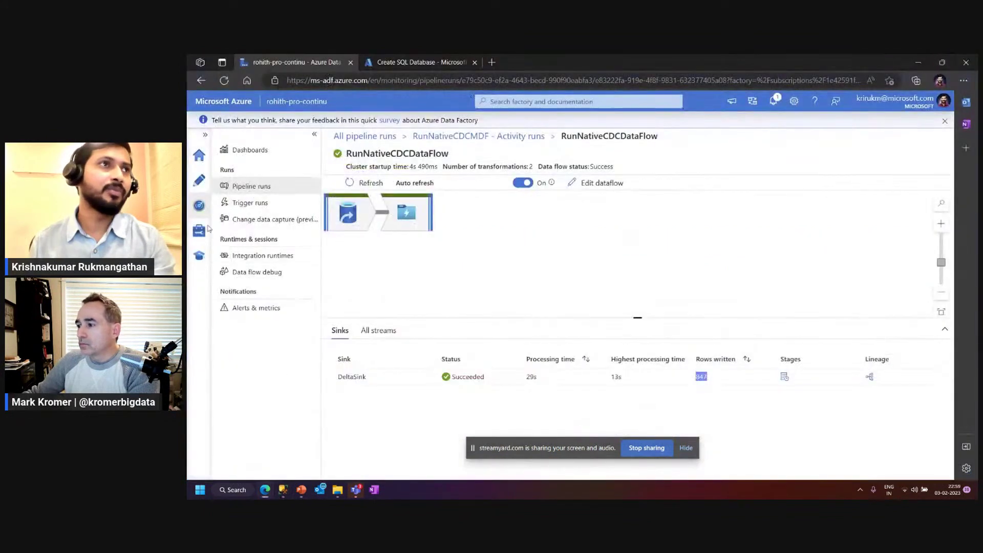
Open the ViewParquetDF data flow in the authoring view and review the ViewParquet source's settings.
{"action": "left_click", "coordinate": [200, 180]}
{"action": "left_click", "coordinate": [249, 282]}
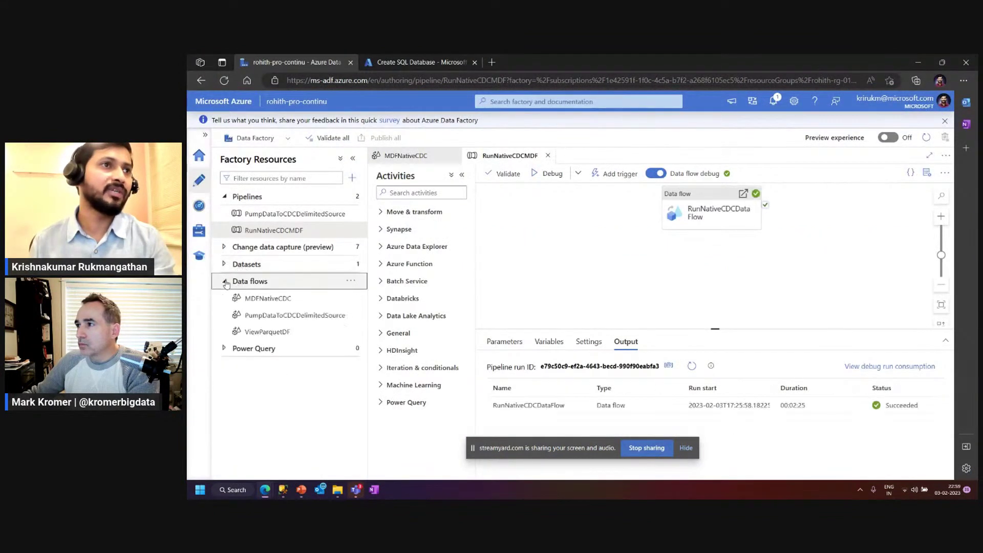
{"action": "left_click", "coordinate": [286, 299]}
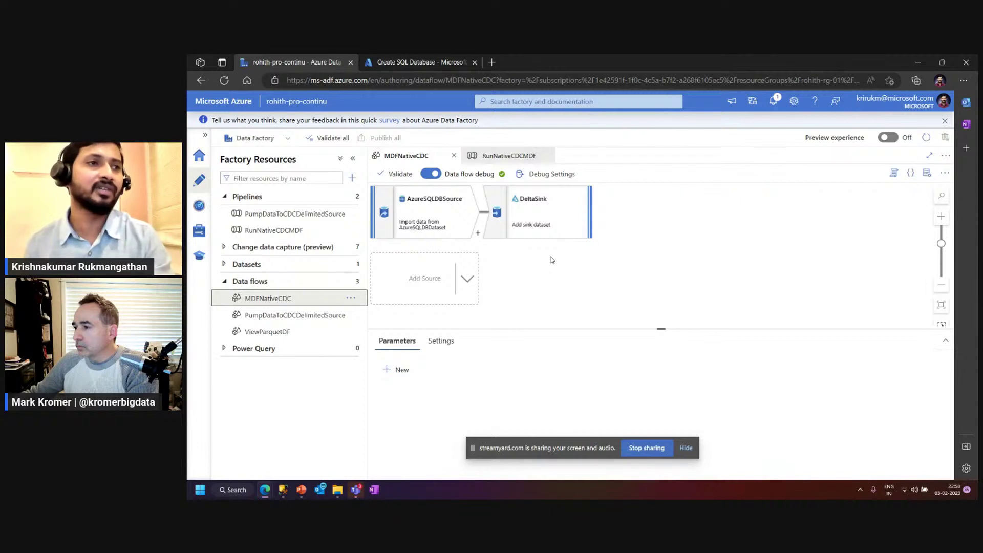
{"action": "left_click", "coordinate": [281, 334]}
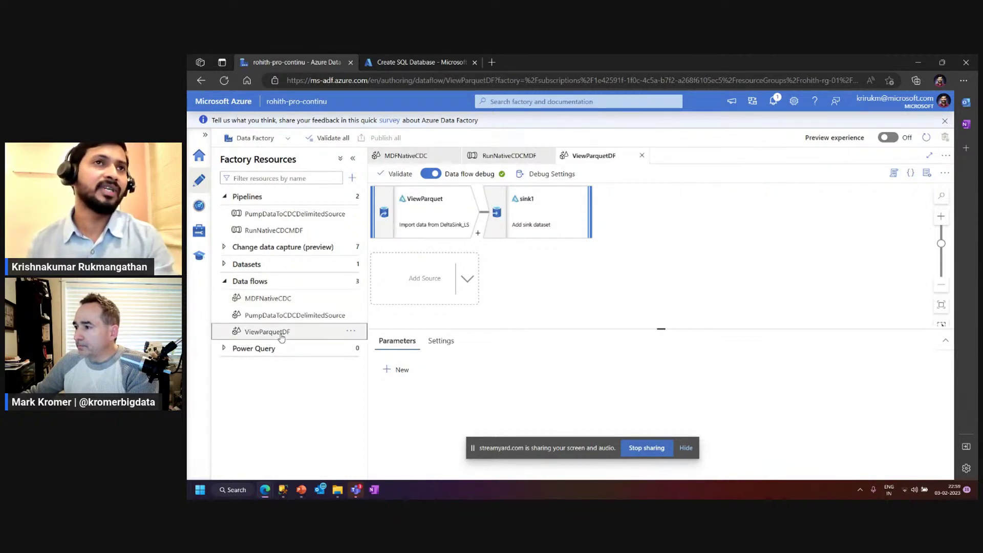
{"action": "left_click", "coordinate": [441, 218]}
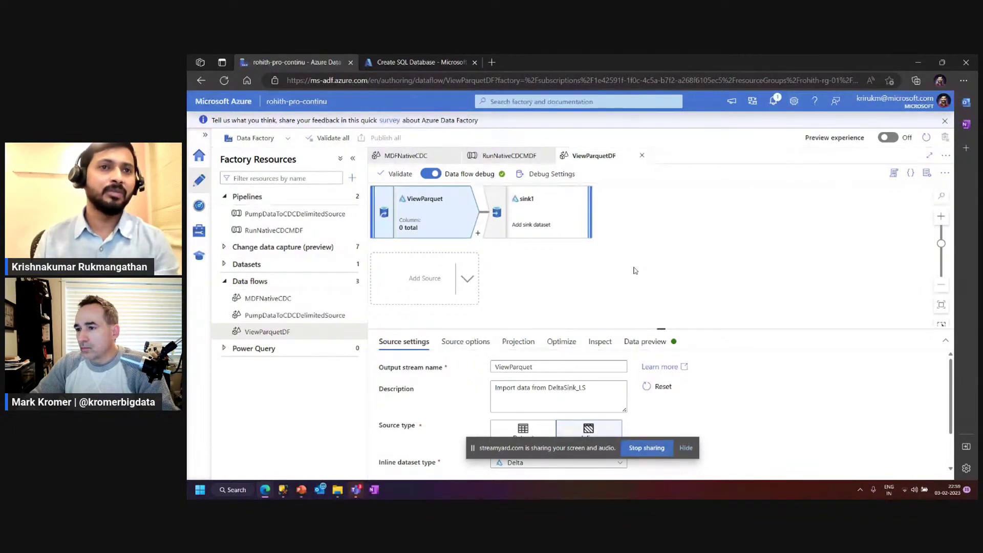
{"action": "left_click_drag", "start_coordinate": [647, 329], "coordinate": [647, 280]}
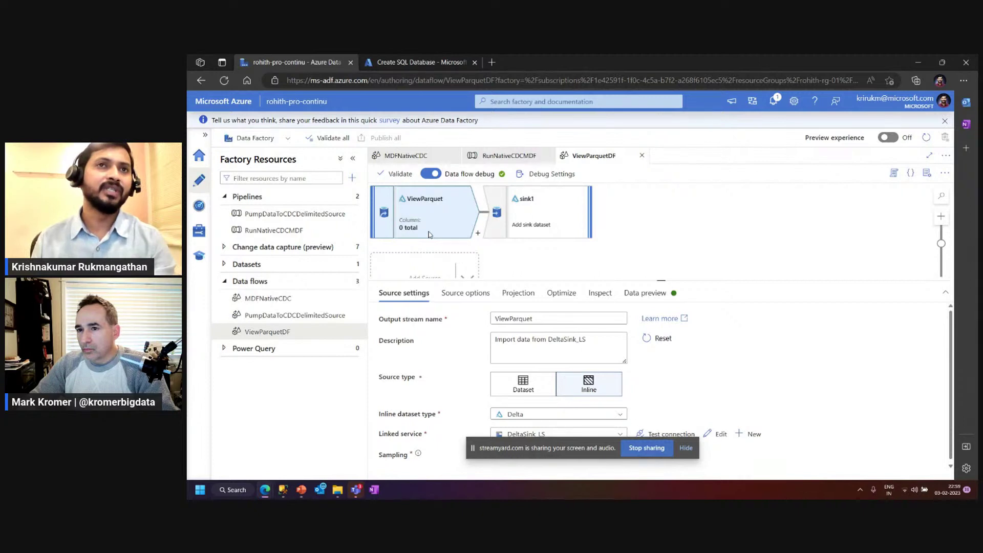
Load the ViewParquet source's data preview, collapse the Data flows group, and highlight the preview's total row count.
{"action": "left_click", "coordinate": [657, 293]}
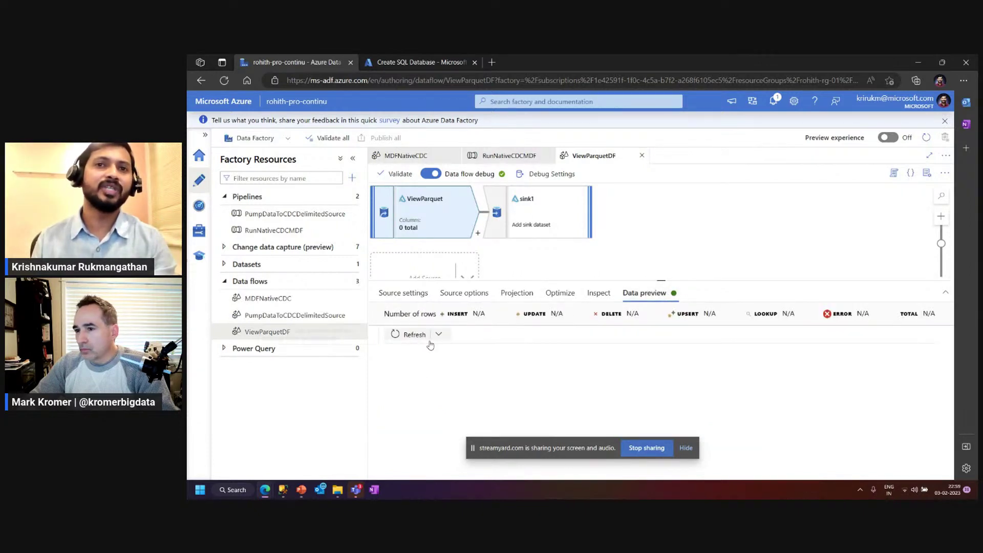
{"action": "left_click", "coordinate": [414, 335]}
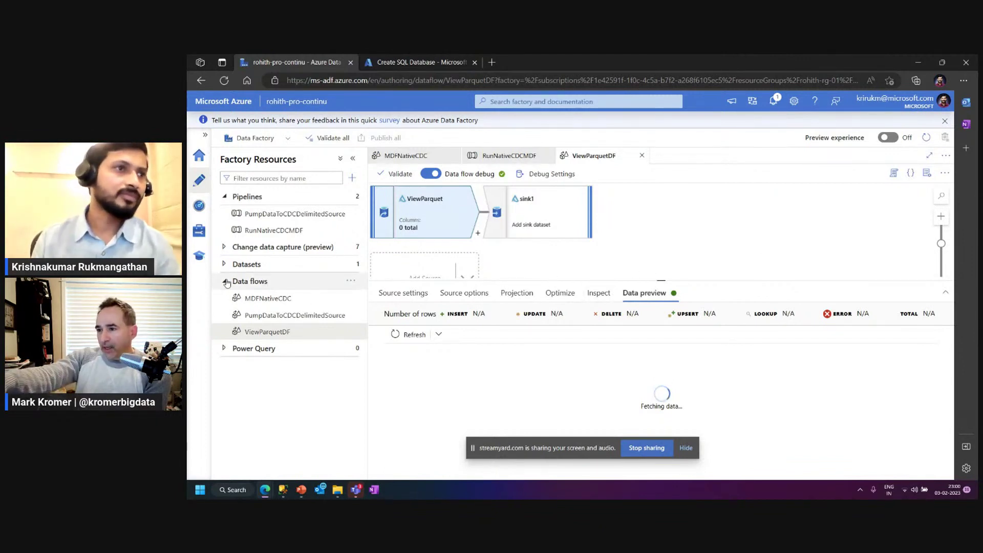
{"action": "left_click", "coordinate": [224, 281]}
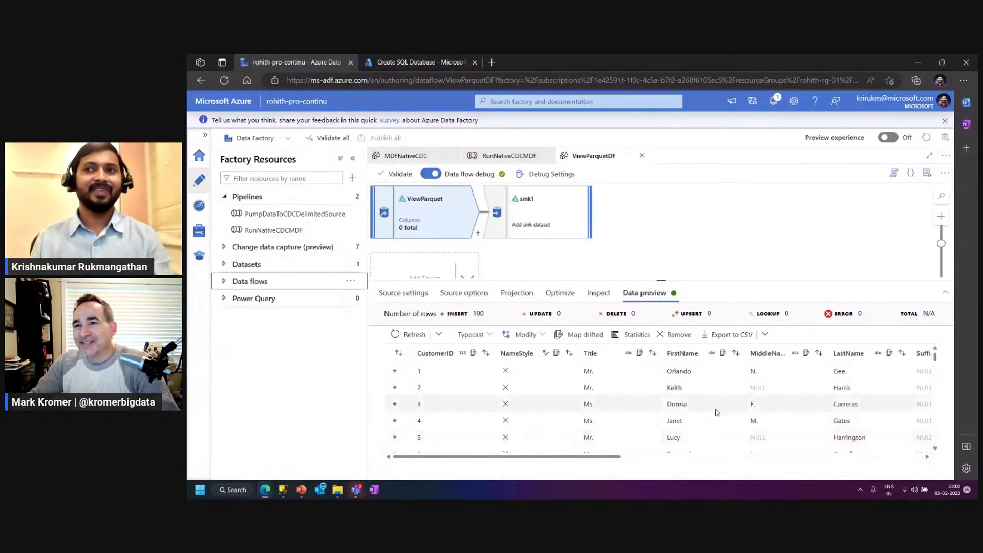
{"action": "left_click", "coordinate": [410, 334]}
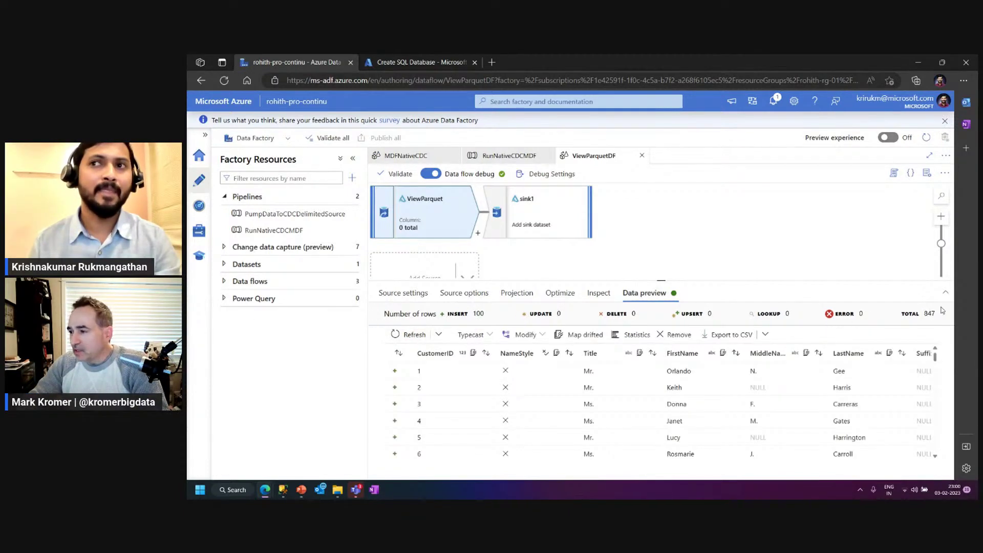
{"action": "left_click_drag", "start_coordinate": [940, 315], "coordinate": [925, 317]}
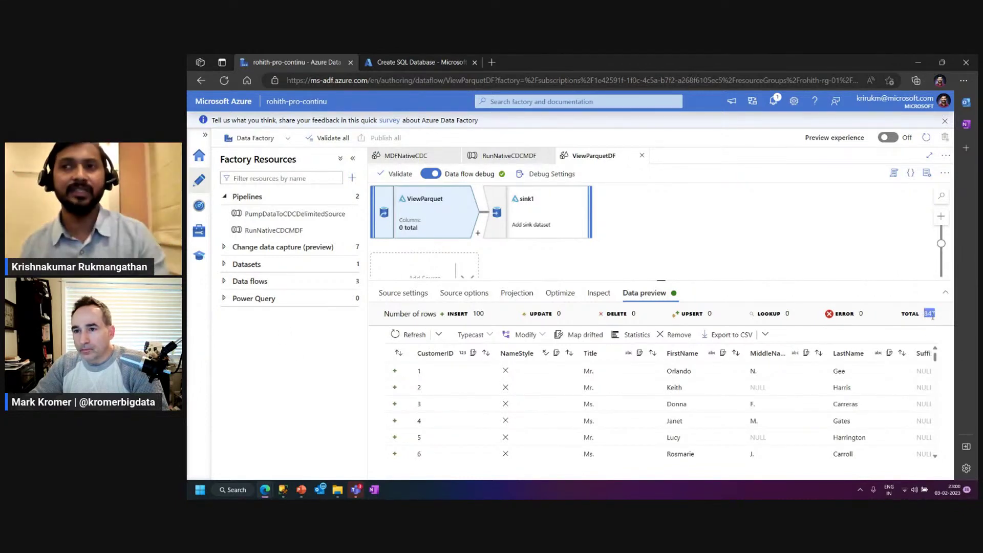
Return to the RunNativeCDCMDF pipeline, glance at MDFCDC.sql in SQL Server Management Studio, and start another debug run, refreshing its status.
{"action": "left_click", "coordinate": [296, 232]}
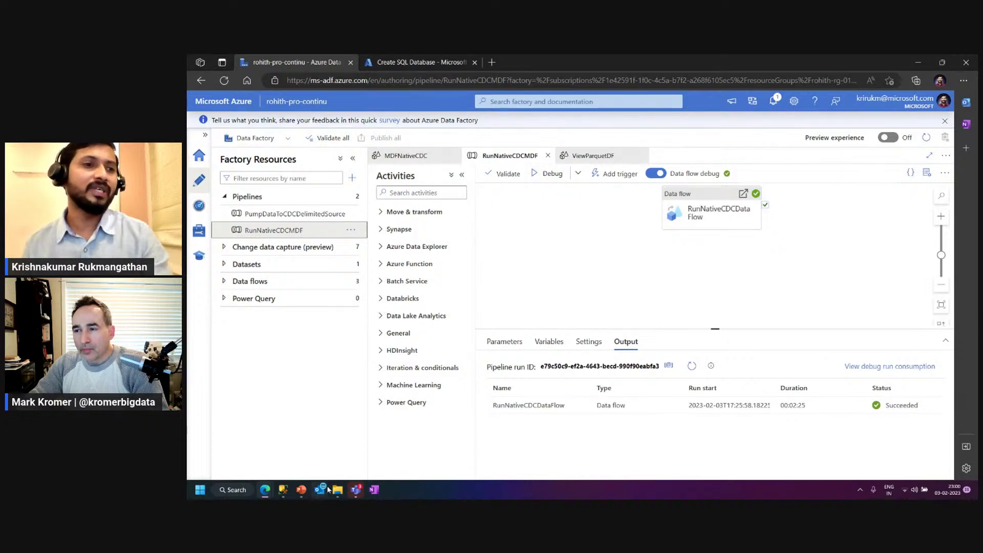
{"action": "left_click", "coordinate": [282, 490]}
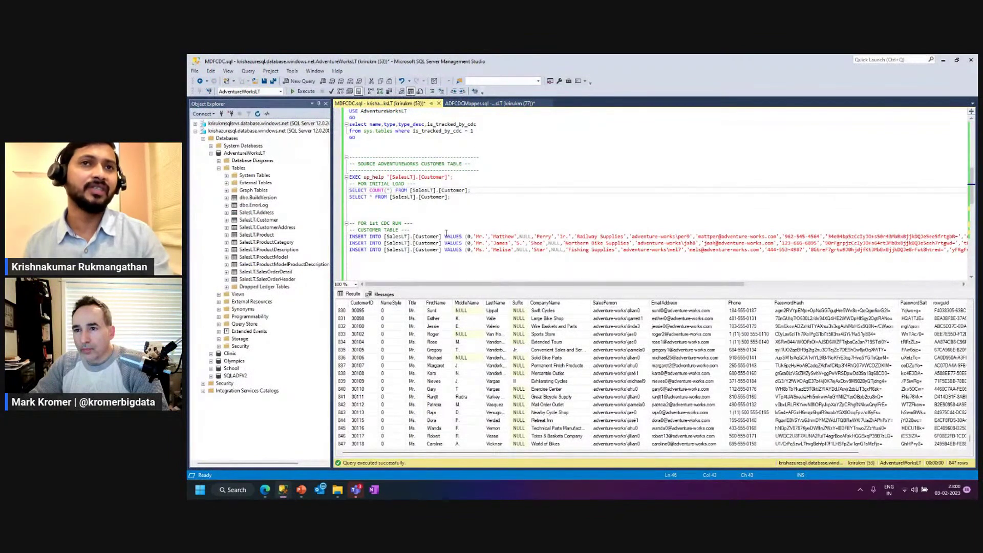
{"action": "left_click", "coordinate": [943, 60]}
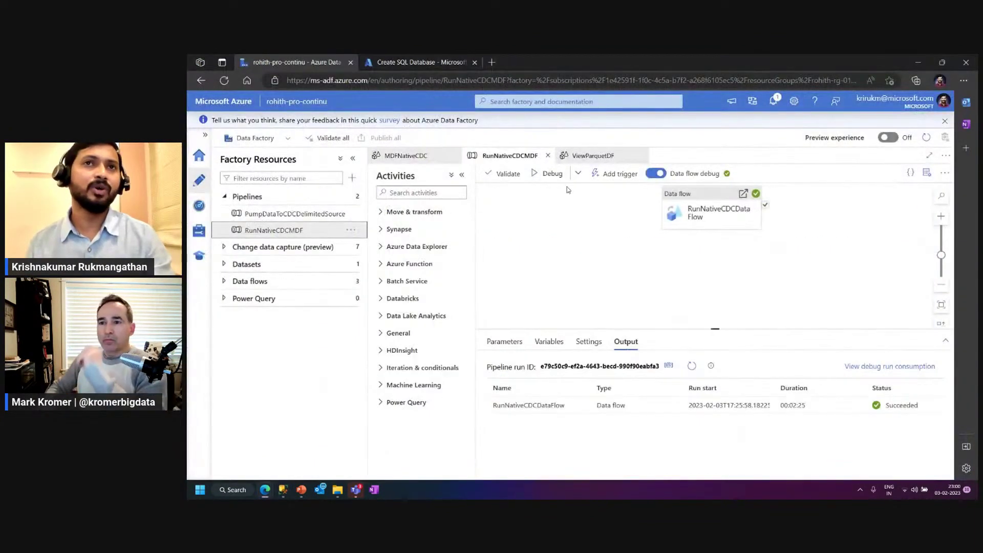
{"action": "left_click", "coordinate": [555, 175]}
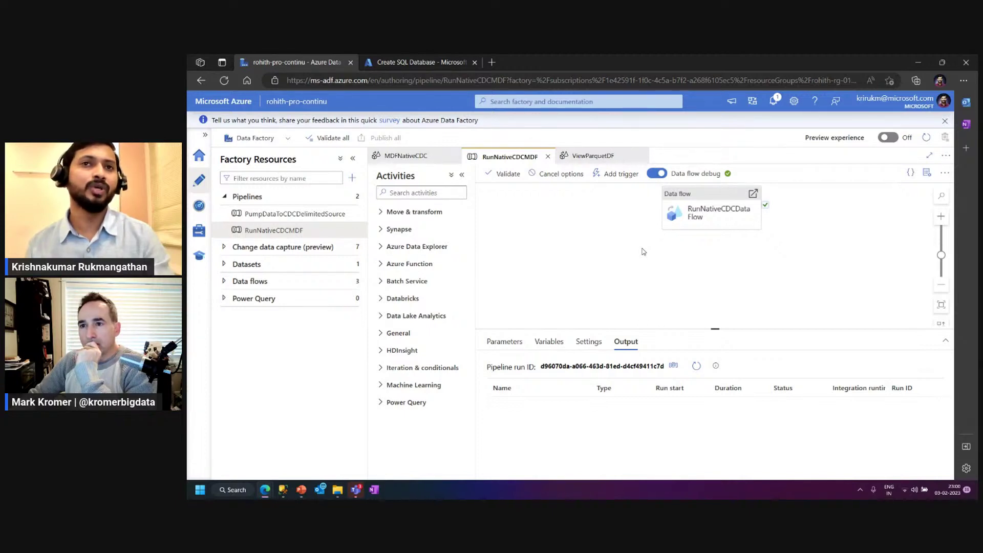
{"action": "left_click", "coordinate": [696, 366]}
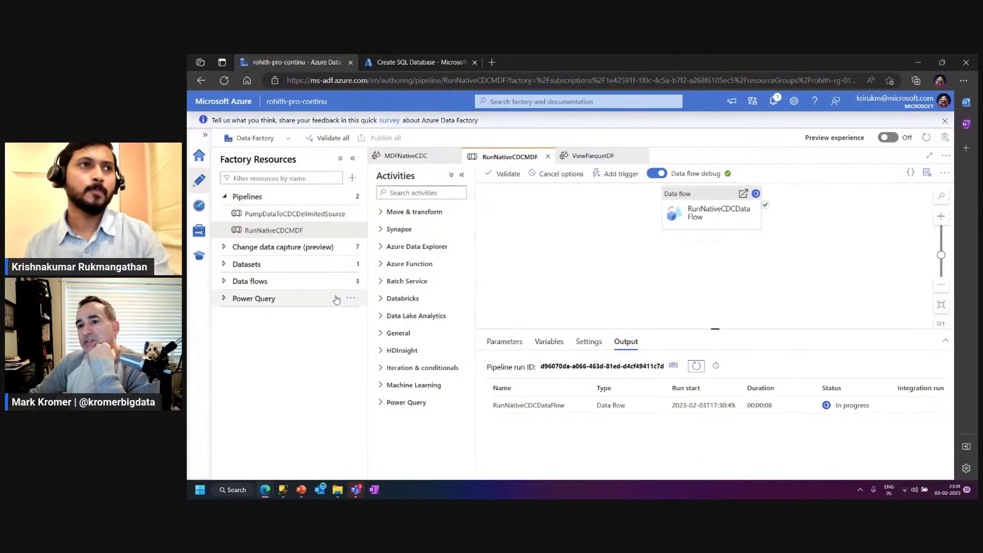
Find the earlier succeeded RunNativeCDCMDF debug run in monitoring and open its RunNativeCDCDataFlow activity details.
{"action": "left_click", "coordinate": [201, 206]}
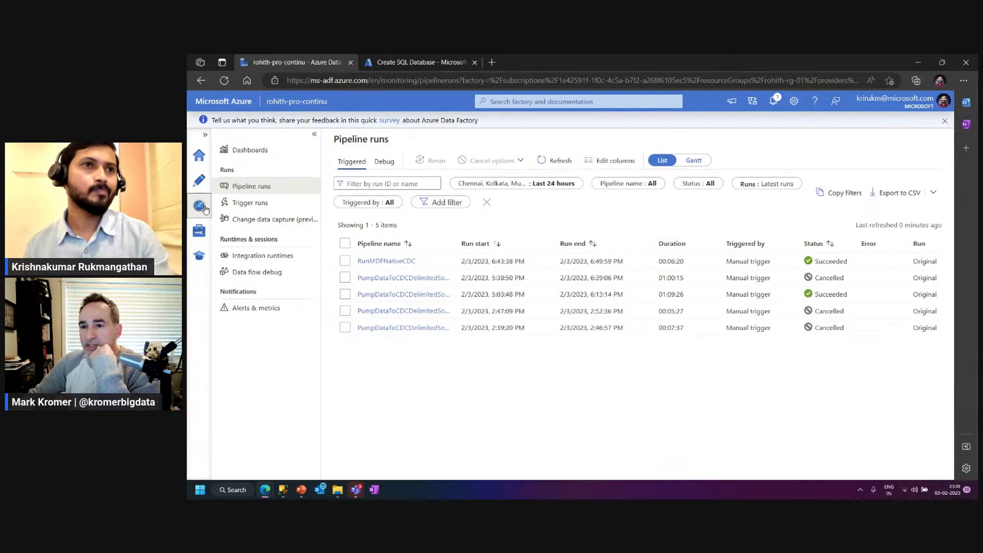
{"action": "left_click", "coordinate": [275, 278]}
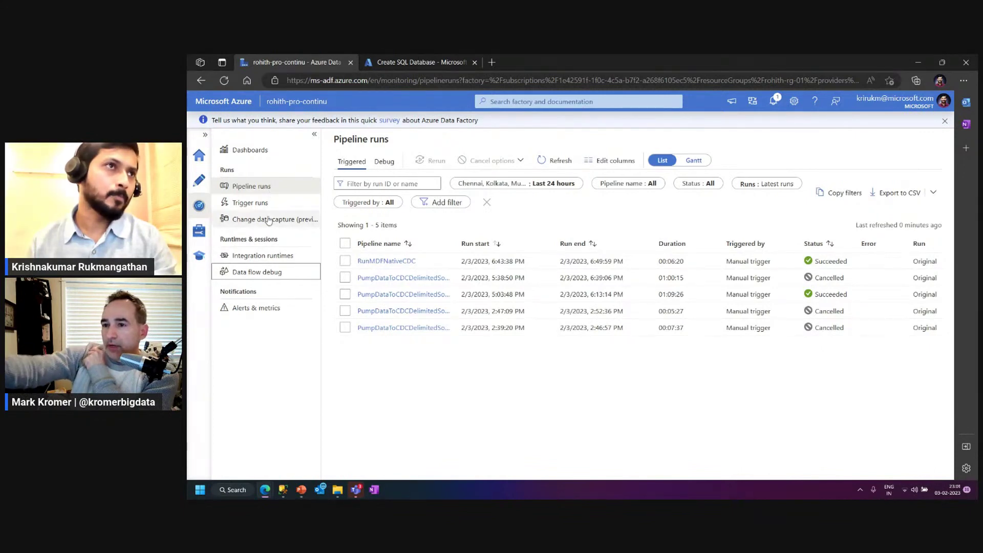
{"action": "left_click", "coordinate": [265, 189]}
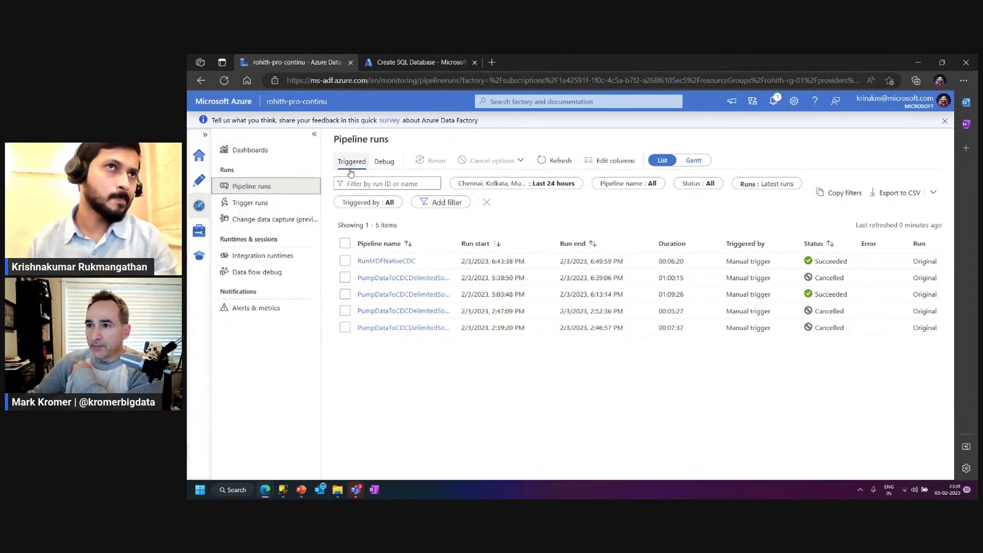
{"action": "left_click", "coordinate": [384, 162]}
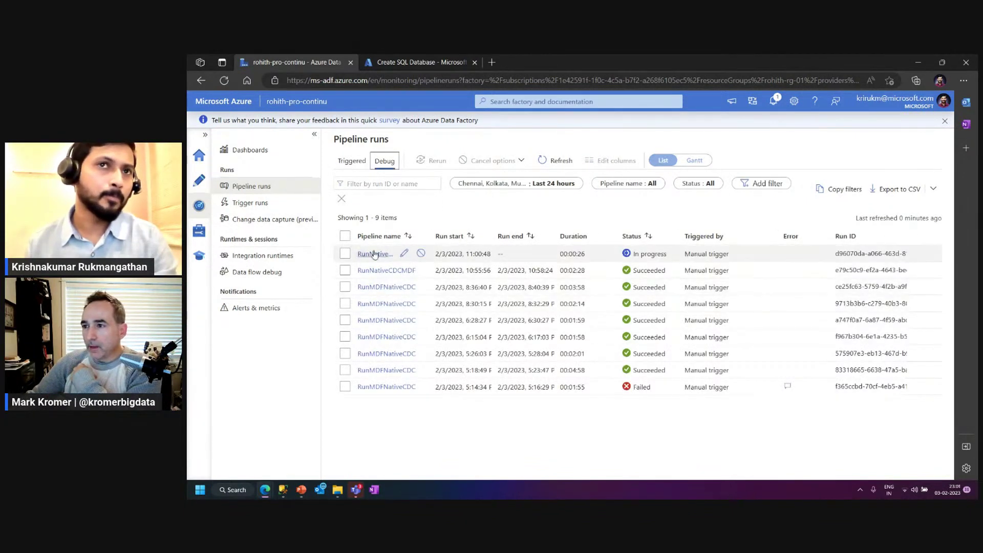
{"action": "left_click", "coordinate": [378, 273]}
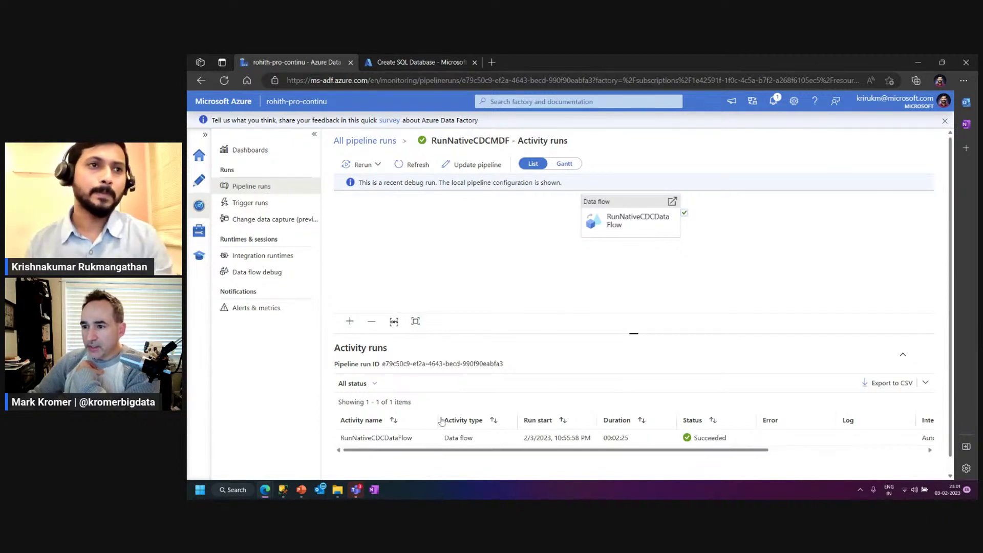
{"action": "left_click_drag", "start_coordinate": [470, 451], "coordinate": [603, 452]}
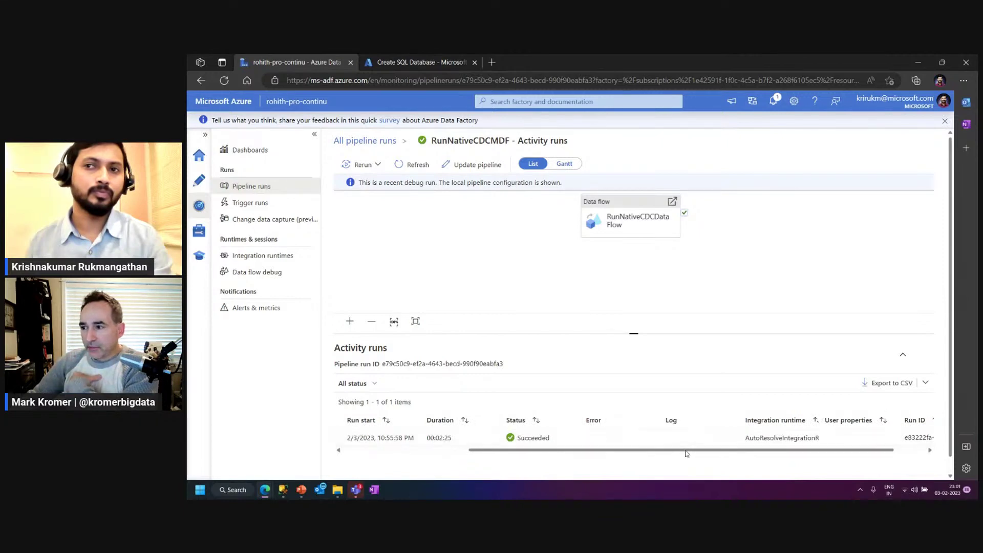
{"action": "left_click_drag", "start_coordinate": [686, 451], "coordinate": [455, 459]}
{"action": "left_click", "coordinate": [429, 439]}
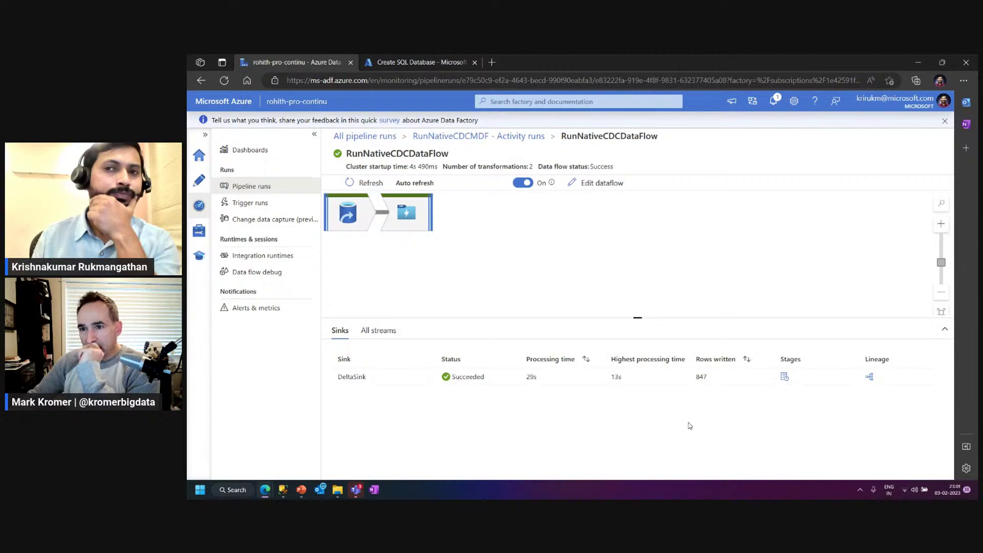
Review the DeltaSink's transformation rows and stages in its stage details, and return to the run details.
{"action": "left_click", "coordinate": [784, 377]}
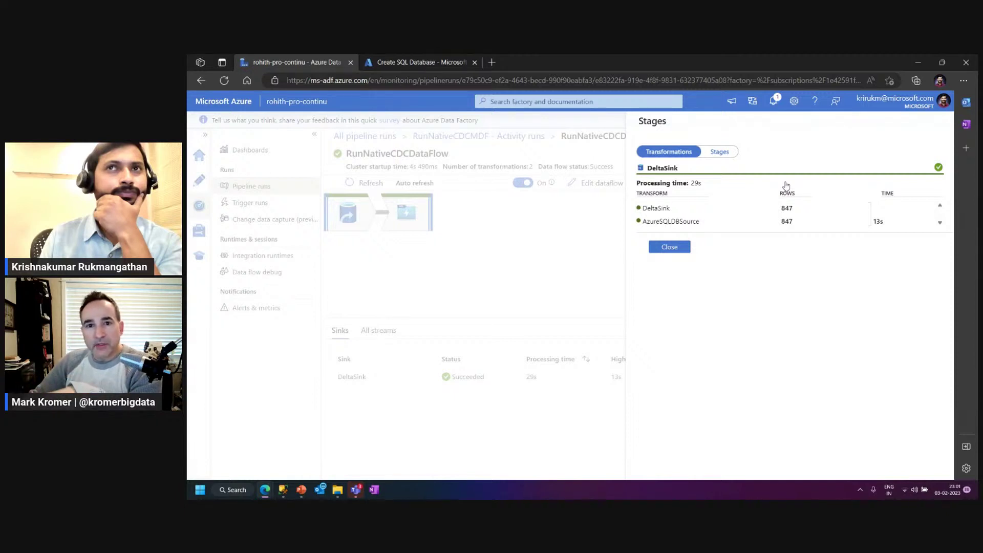
{"action": "left_click", "coordinate": [727, 152]}
{"action": "left_click", "coordinate": [689, 151]}
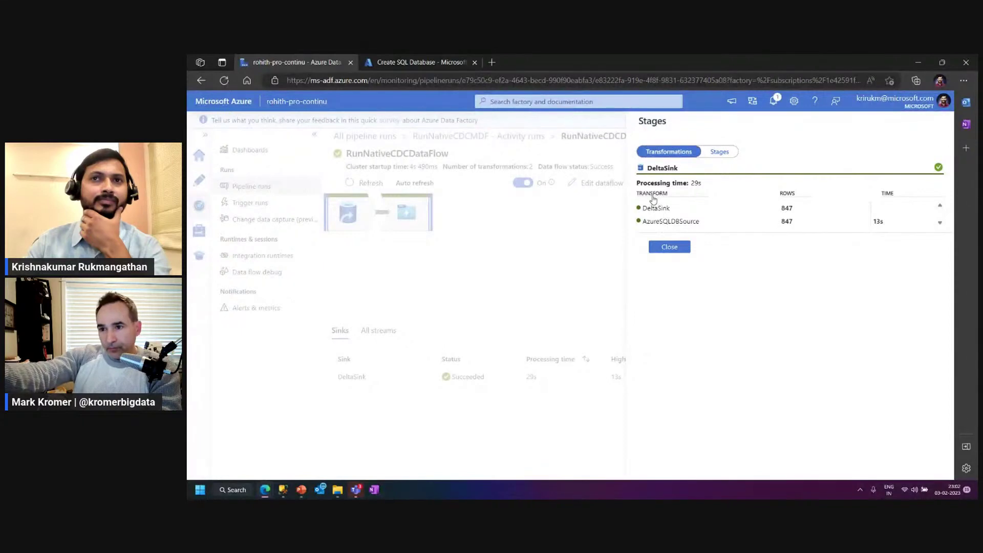
{"action": "left_click", "coordinate": [684, 248]}
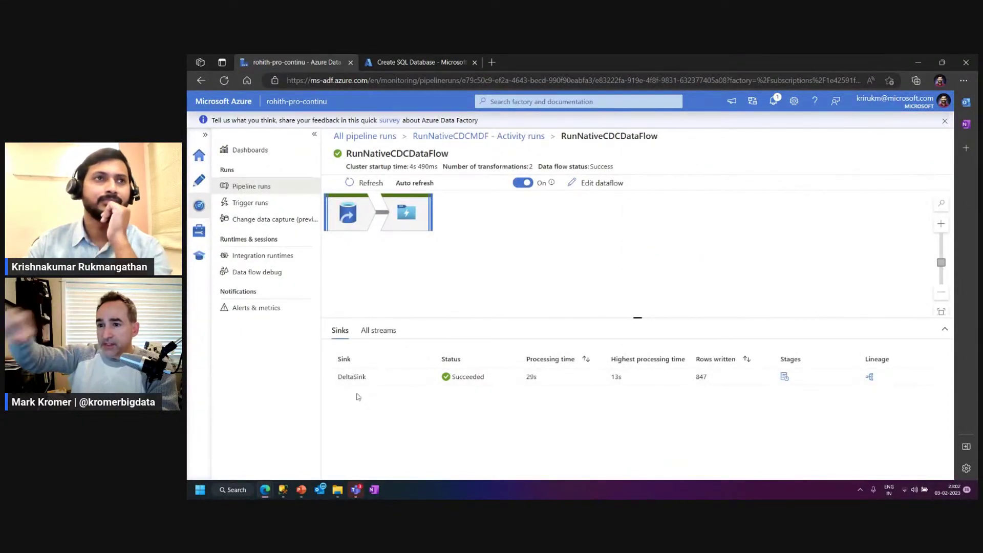
Examine the stream information in the diagnostics of the DeltaSink and AzureSQLDBSource transformations.
{"action": "left_click", "coordinate": [406, 216]}
{"action": "left_click_drag", "start_coordinate": [847, 318], "coordinate": [821, 242]}
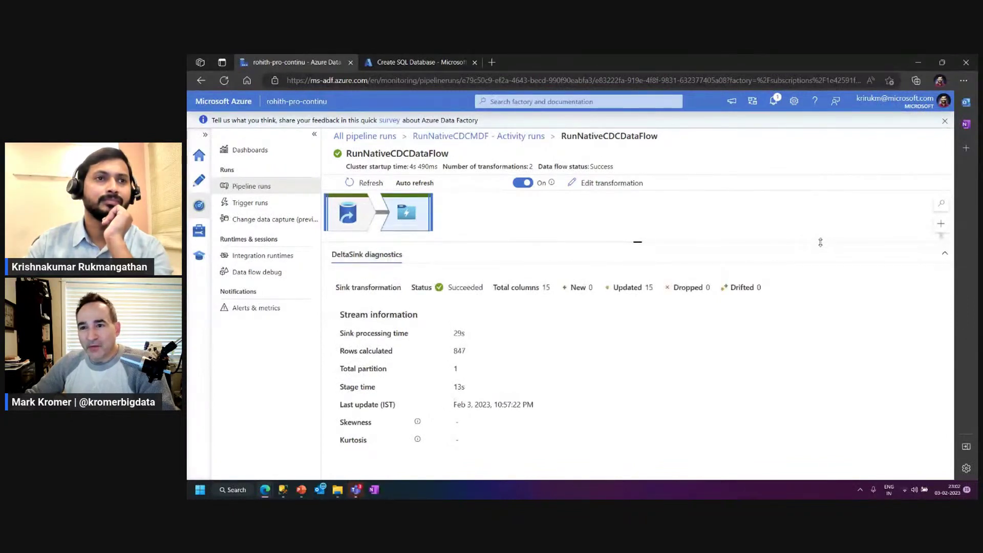
{"action": "left_click_drag", "start_coordinate": [372, 444], "coordinate": [332, 336]}
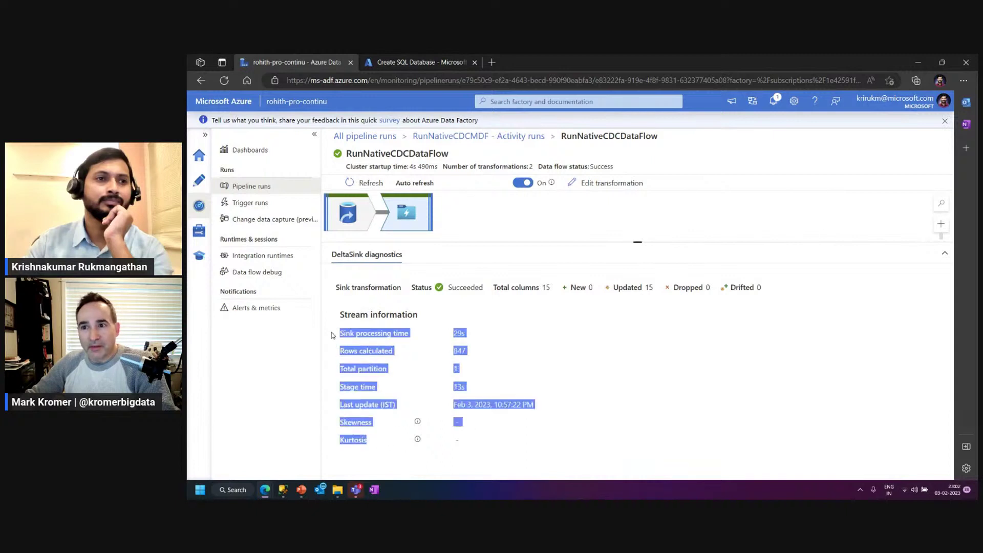
{"action": "left_click", "coordinate": [601, 348]}
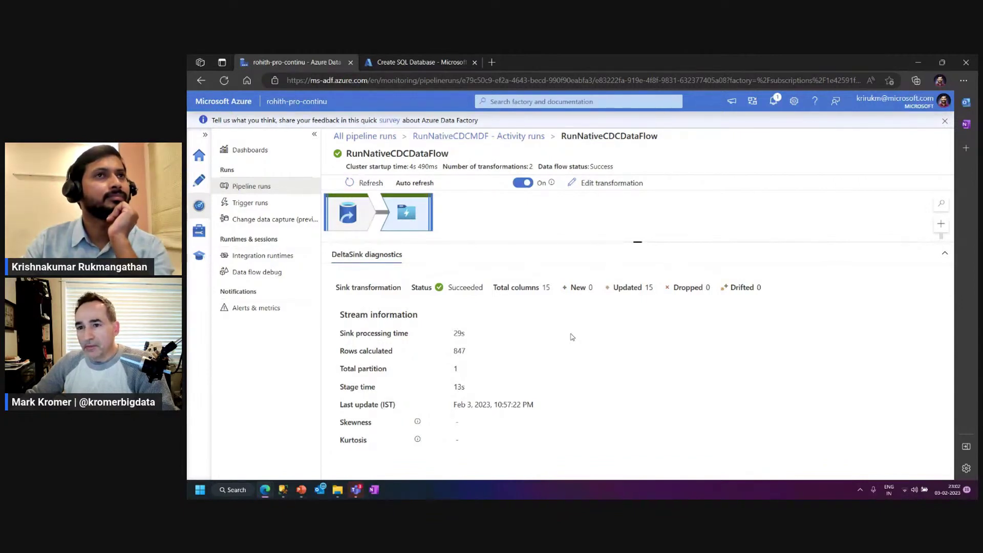
{"action": "left_click", "coordinate": [357, 222]}
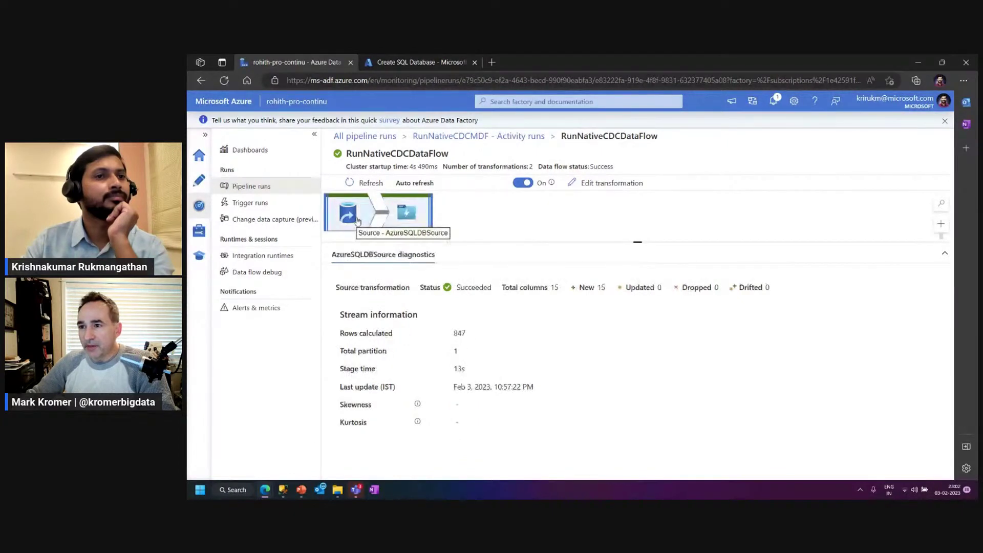
{"action": "left_click", "coordinate": [395, 221]}
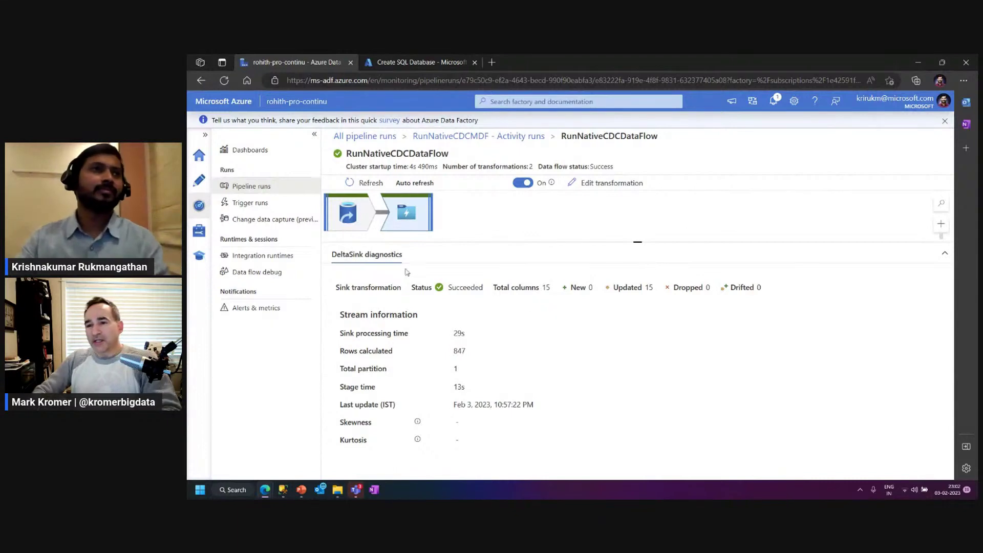
Return to the RunNativeCDCMDF pipeline's output and open the latest RunNativeCDCDataFlow run details to check the rows written.
{"action": "left_click", "coordinate": [203, 189]}
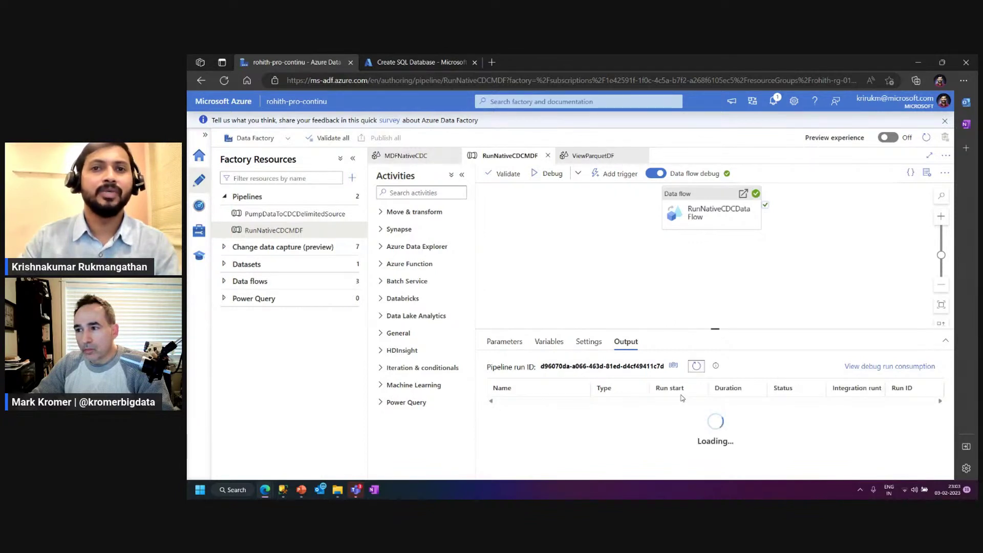
{"action": "mouse_move", "coordinate": [737, 219]}
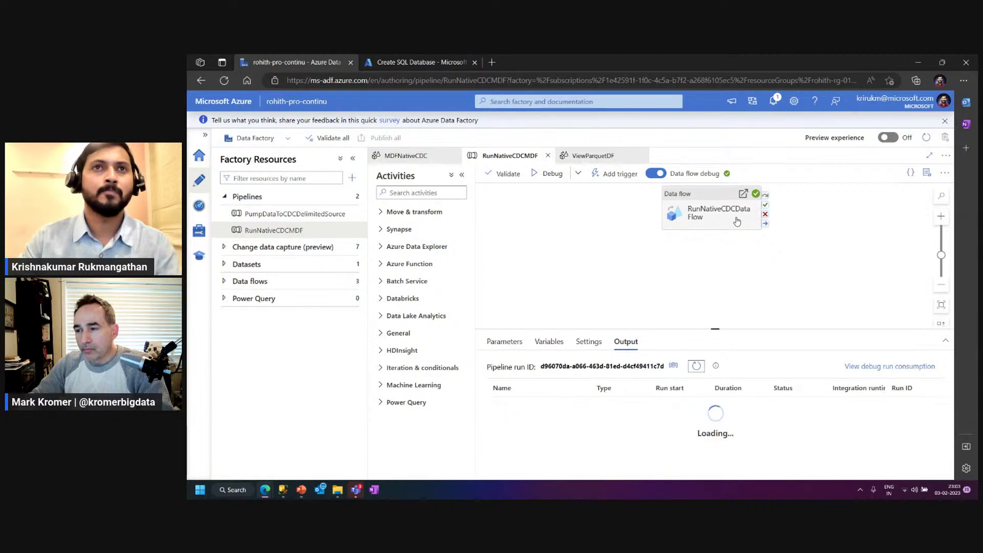
{"action": "left_click", "coordinate": [587, 406]}
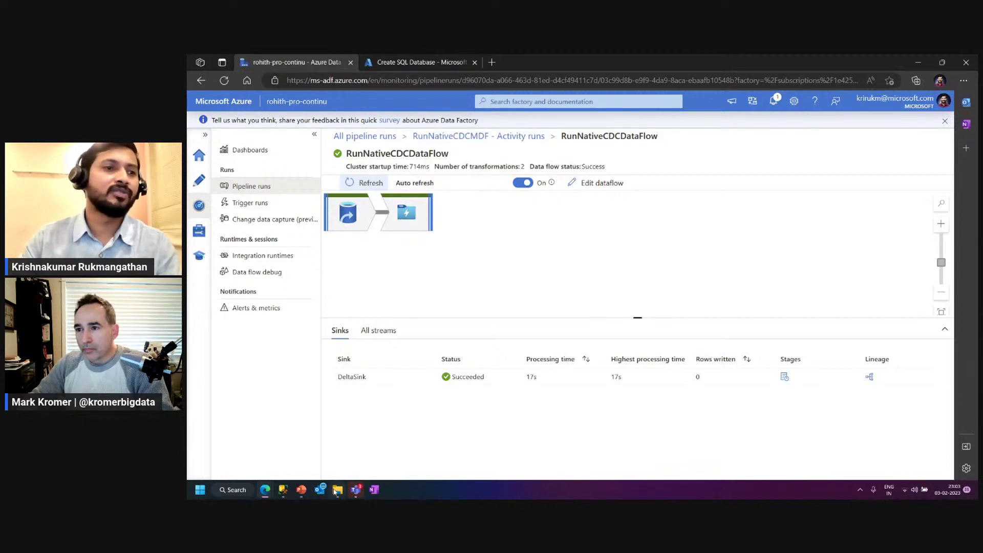
Switch to SQL Server Management Studio and run the SELECT * query on the SalesLT.Customer table.
{"action": "left_click", "coordinate": [356, 489]}
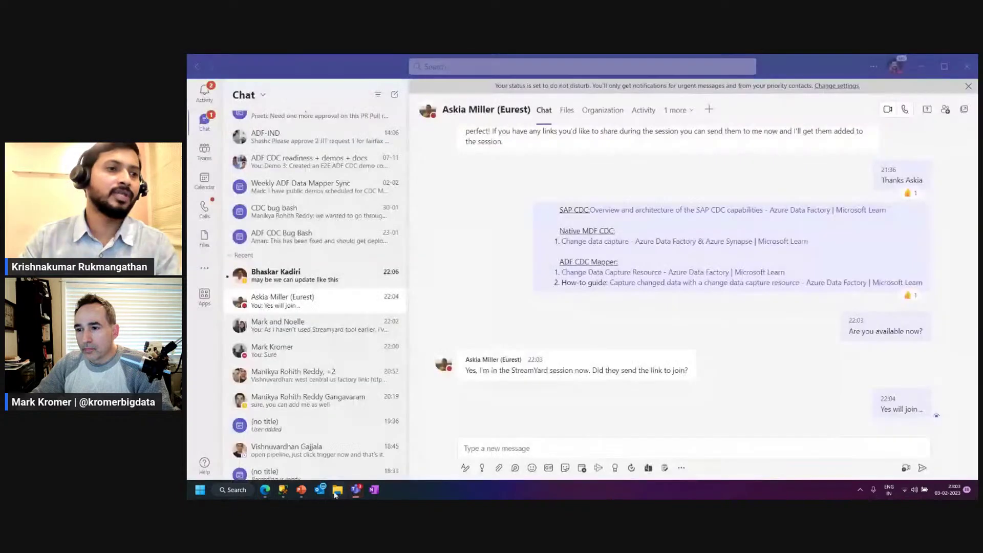
{"action": "left_click", "coordinate": [282, 489]}
{"action": "left_click_drag", "start_coordinate": [476, 197], "coordinate": [344, 197]}
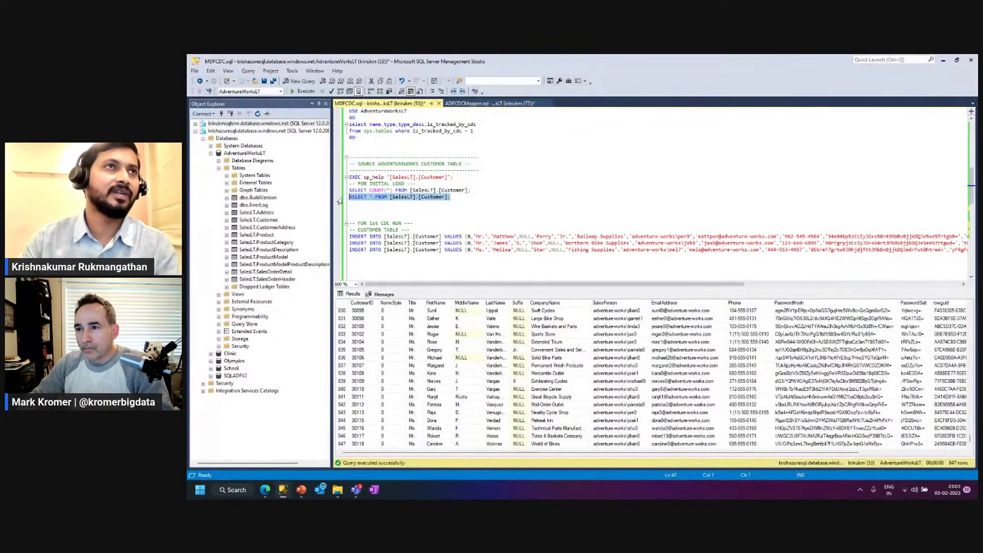
{"action": "left_click", "coordinate": [302, 91]}
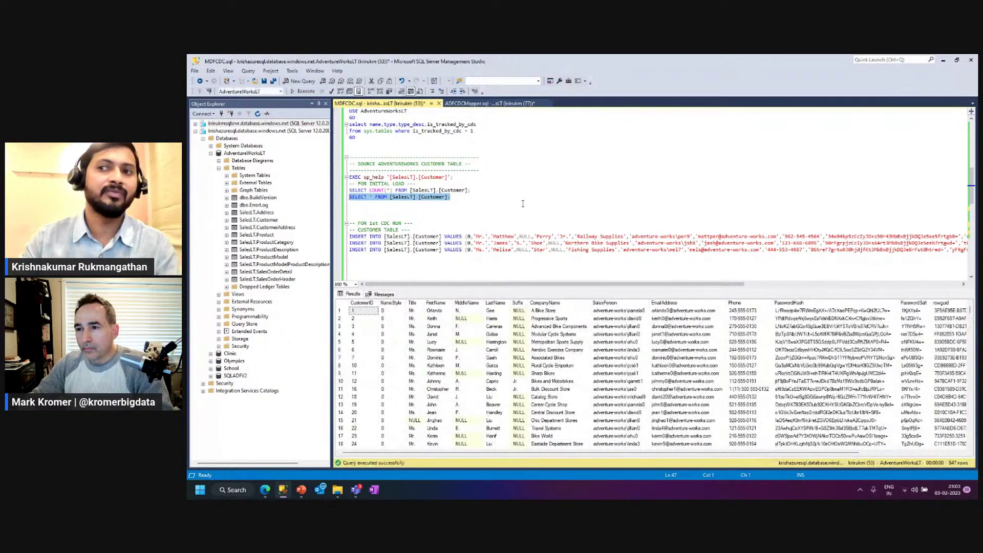
Execute the three first-CDC-run INSERT statements on SalesLT.Customer and requery the table with SELECT *.
{"action": "left_click_drag", "start_coordinate": [350, 207], "coordinate": [404, 261]}
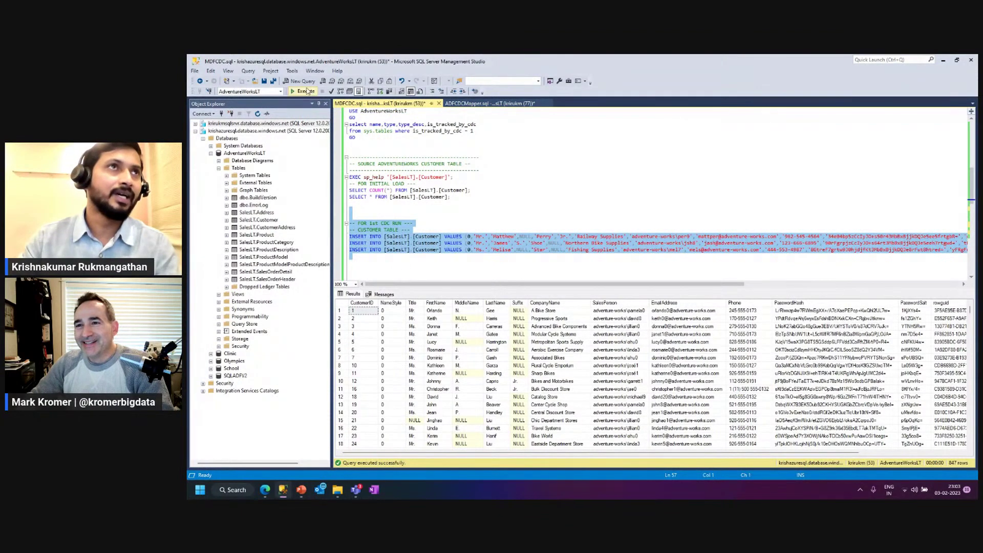
{"action": "left_click", "coordinate": [307, 93]}
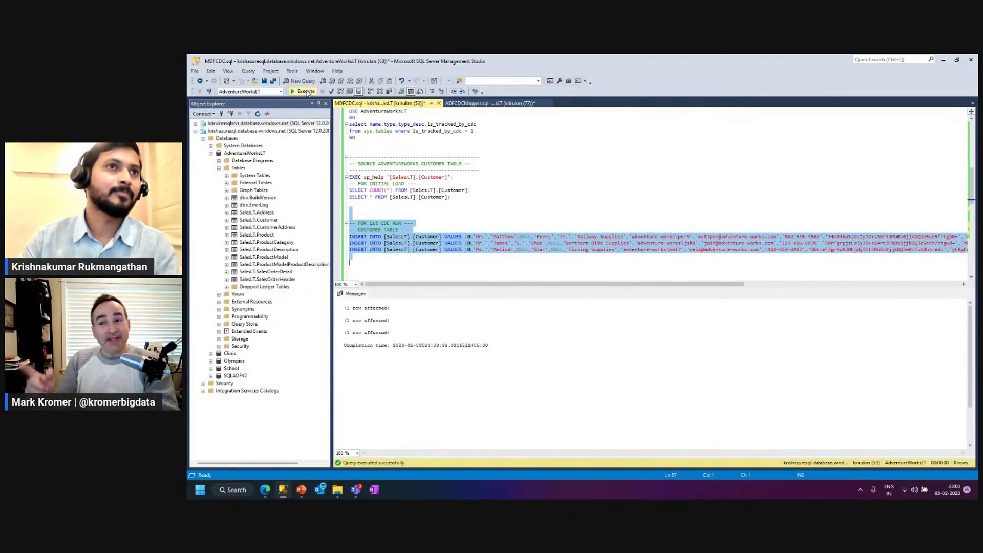
{"action": "left_click", "coordinate": [463, 196]}
{"action": "key", "text": "shift+Home"}
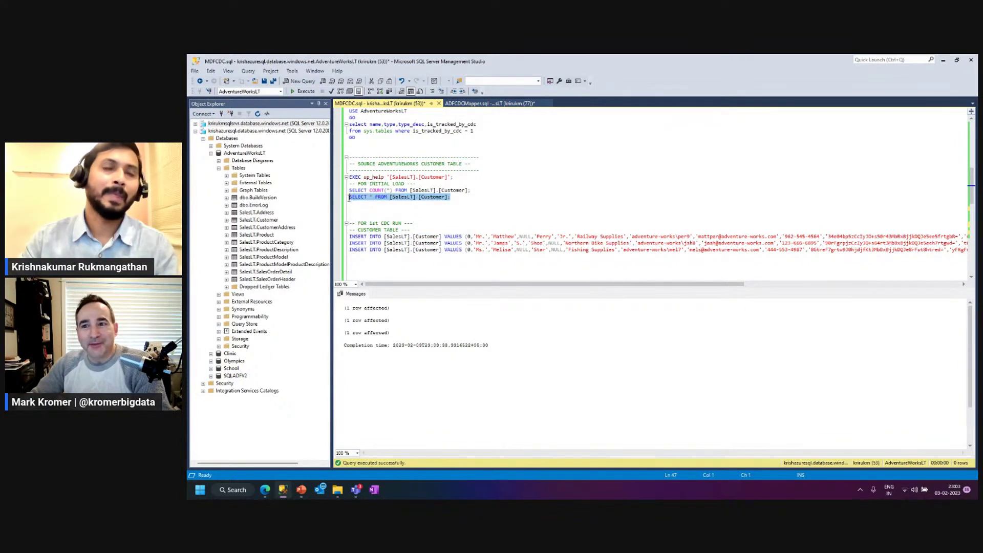
{"action": "left_click", "coordinate": [301, 93]}
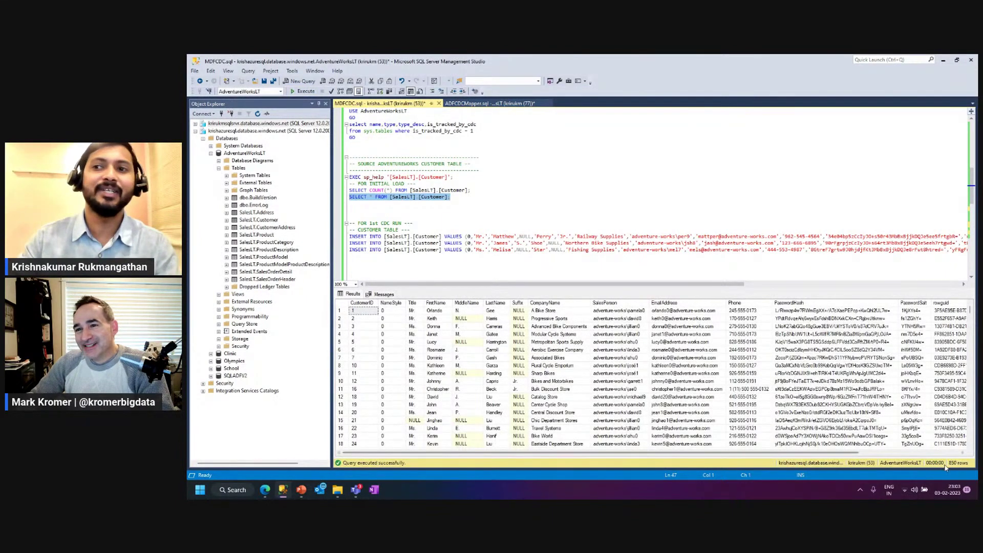
Switch back to Azure Data Factory, start a debug run of the RunNativeCDCMDF pipeline and refresh its output.
{"action": "left_click", "coordinate": [942, 61]}
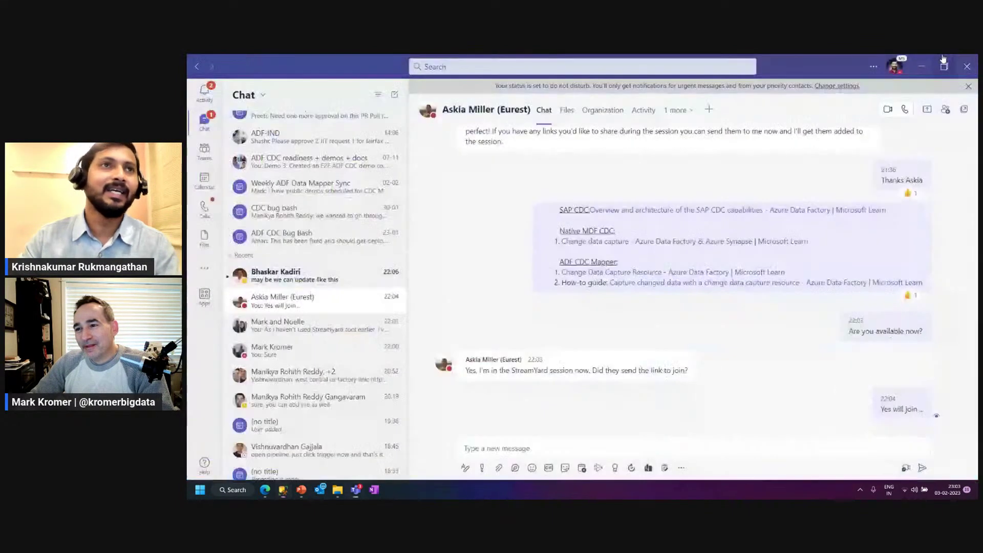
{"action": "left_click", "coordinate": [930, 66]}
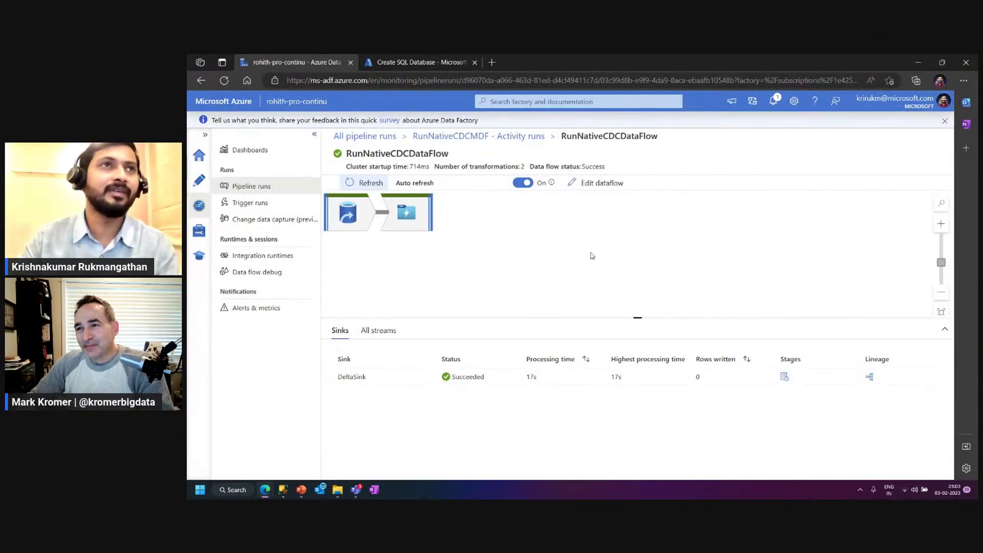
{"action": "left_click", "coordinate": [199, 181]}
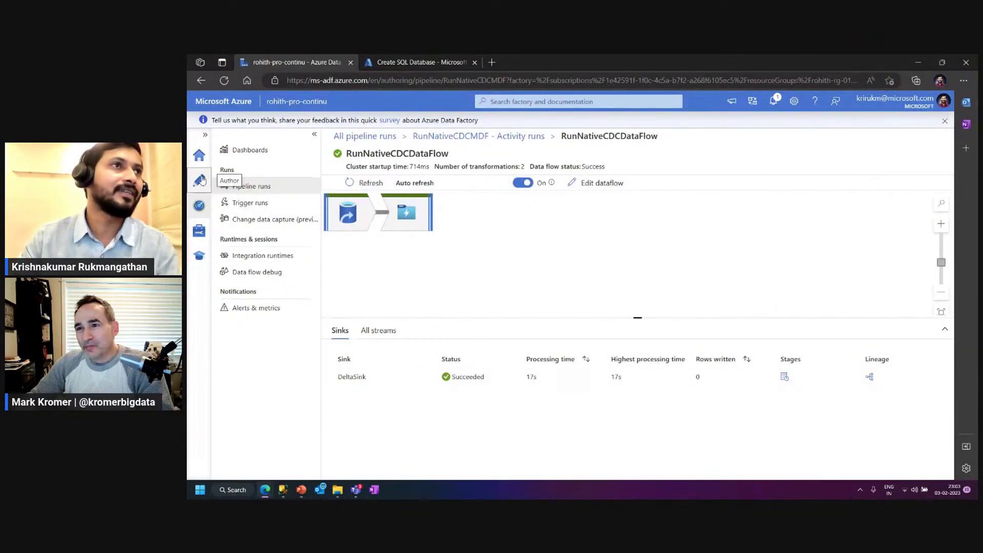
{"action": "left_click", "coordinate": [716, 213]}
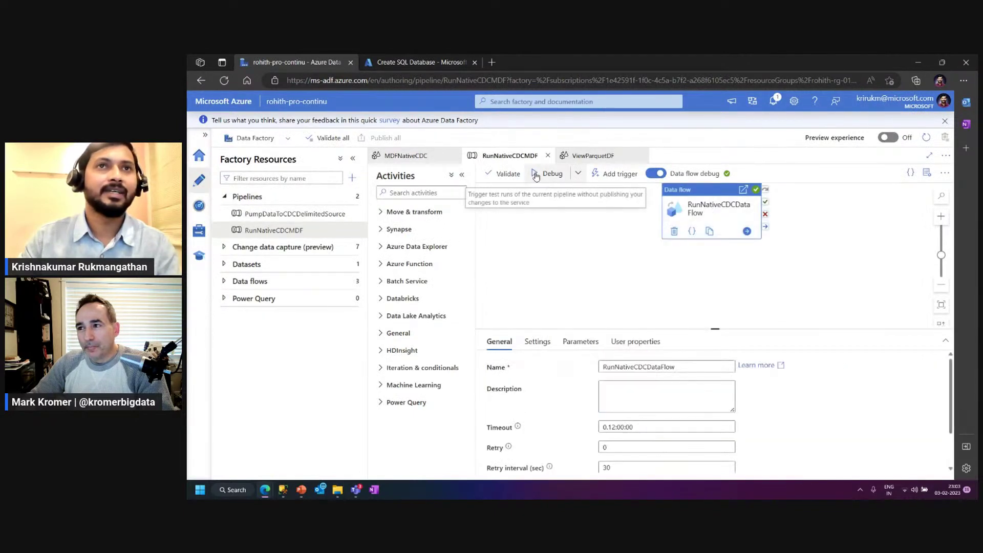
{"action": "left_click", "coordinate": [584, 275]}
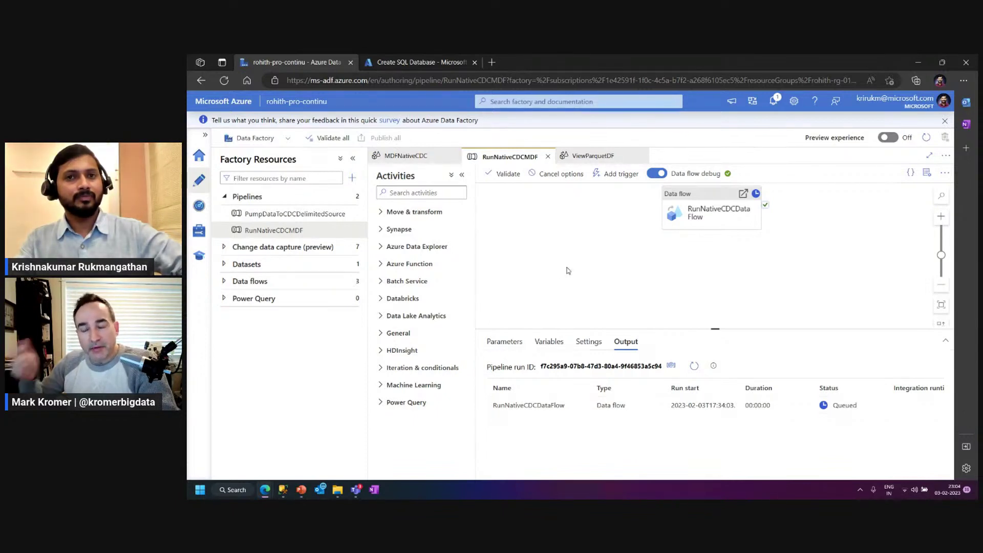
{"action": "left_click", "coordinate": [696, 366]}
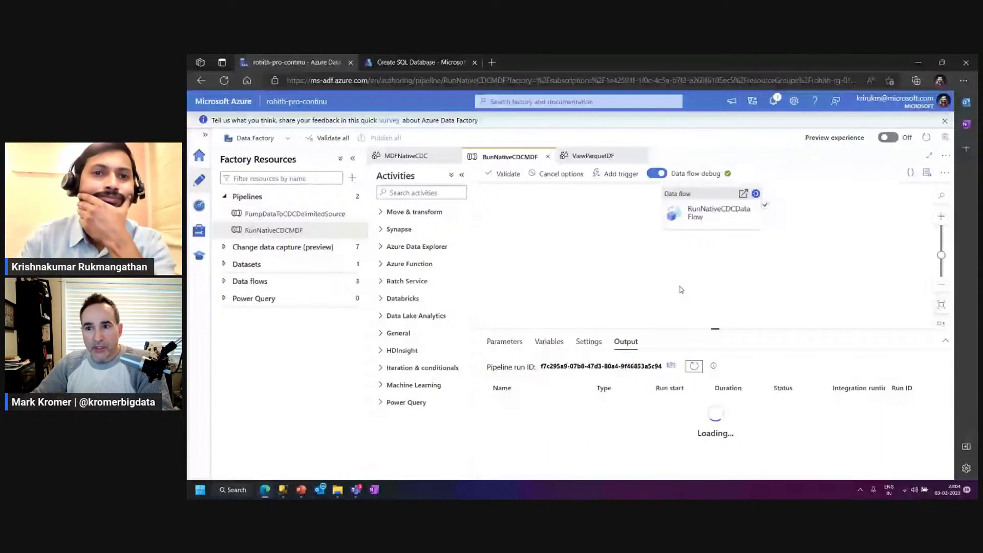
View the running RunNativeCDCDataFlow details and the change data capture list in monitoring, and return to authoring the pipeline.
{"action": "left_click", "coordinate": [583, 404]}
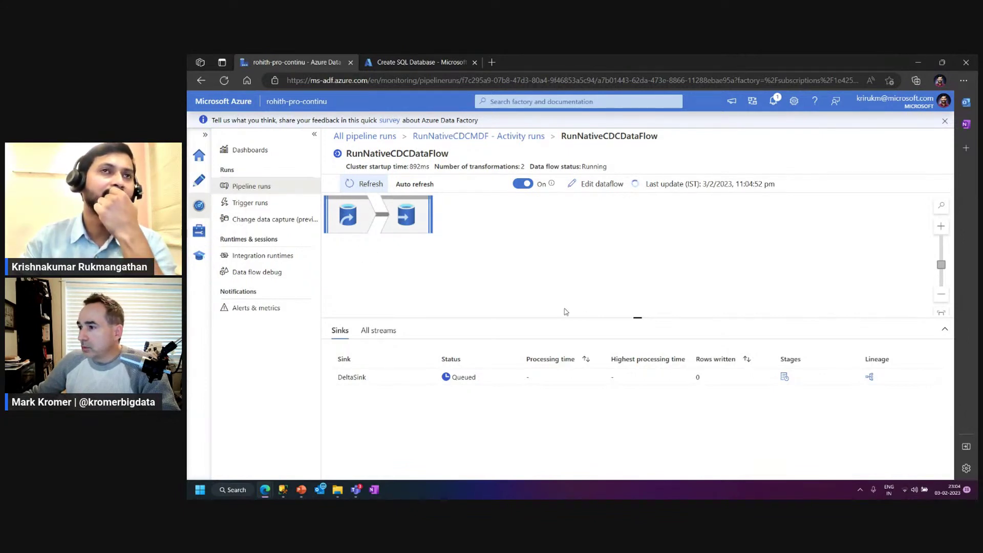
{"action": "left_click", "coordinate": [300, 221]}
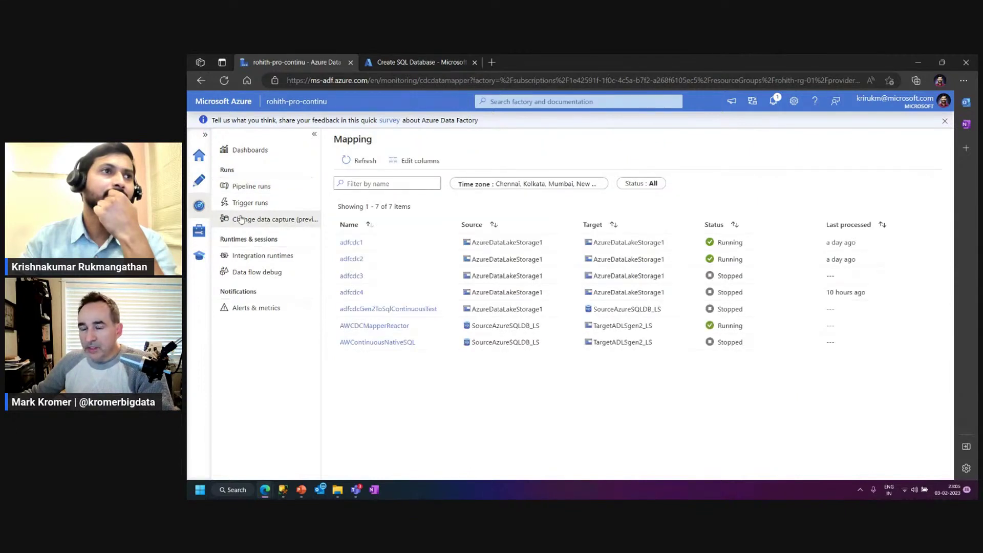
{"action": "left_click", "coordinate": [193, 178]}
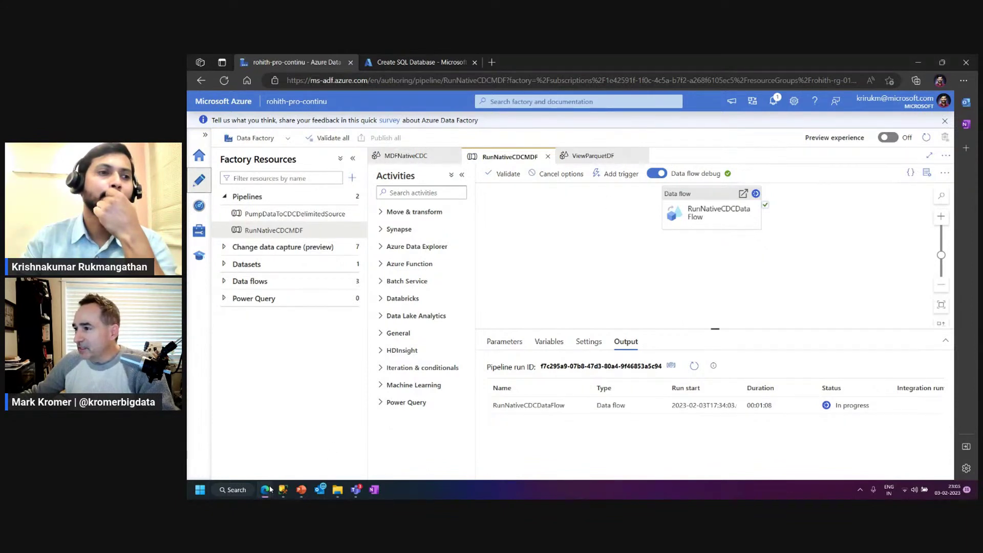
Refresh the RunNativeCDCMDF pipeline output repeatedly to track the status of the RunNativeCDCDataFlow activity.
{"action": "mouse_move", "coordinate": [266, 490]}
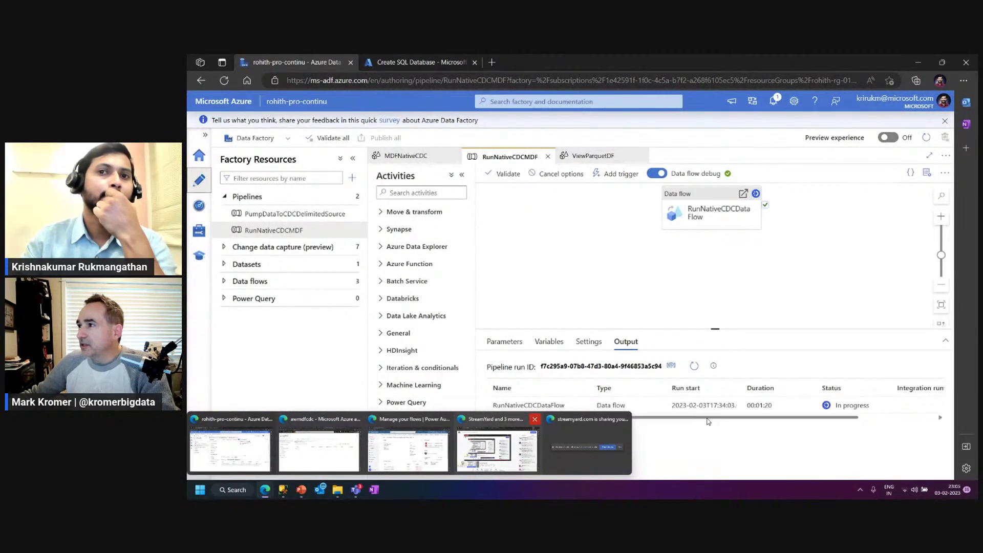
{"action": "left_click", "coordinate": [695, 366]}
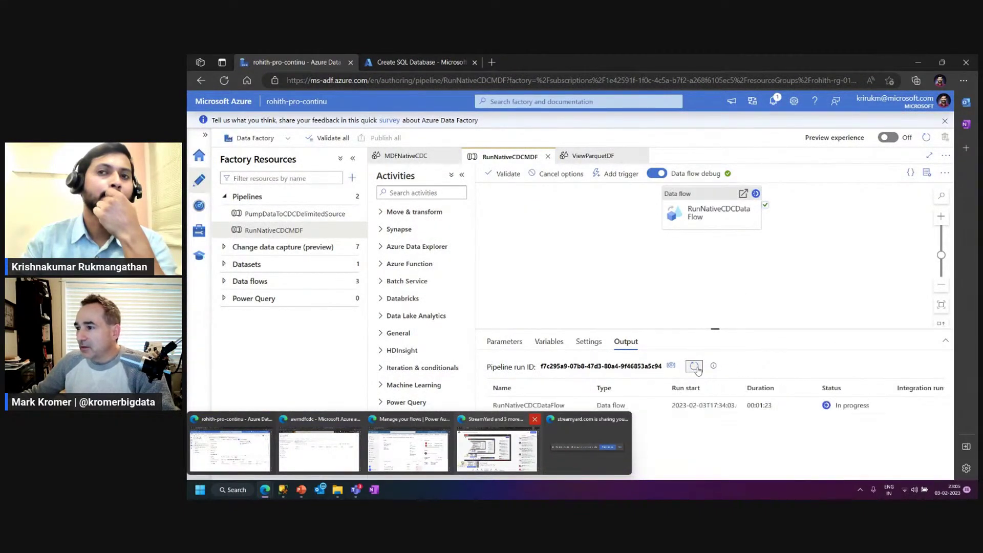
{"action": "left_click", "coordinate": [694, 367]}
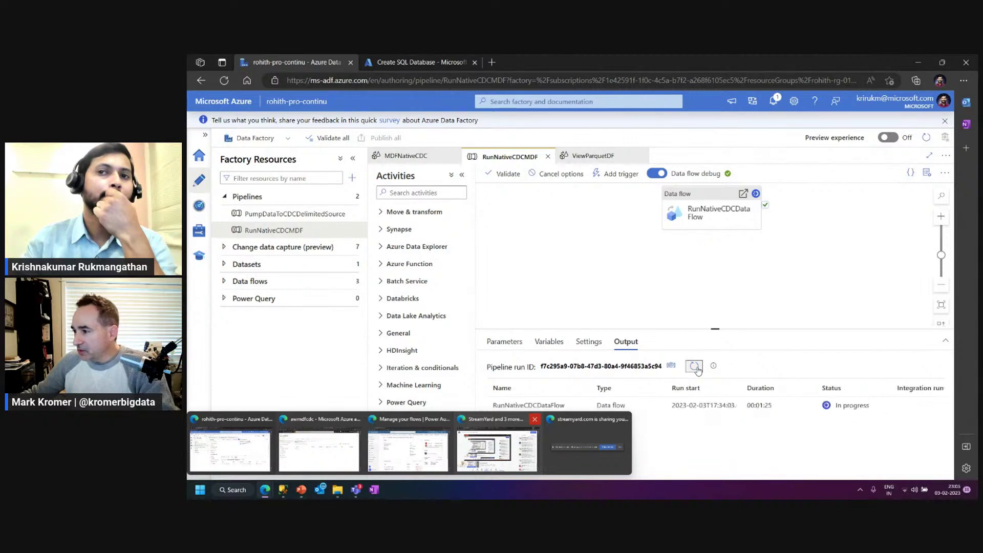
{"action": "left_click", "coordinate": [694, 367]}
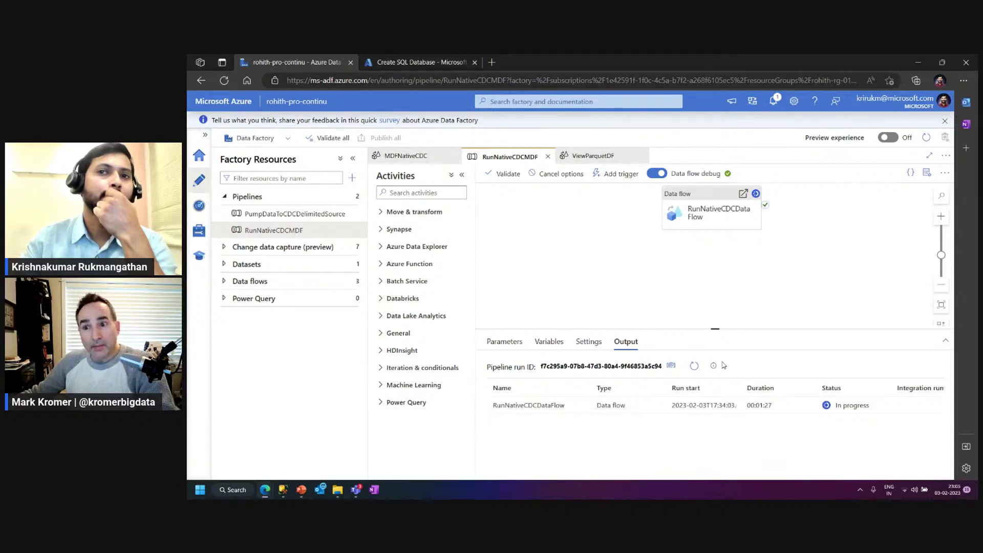
{"action": "left_click", "coordinate": [694, 367]}
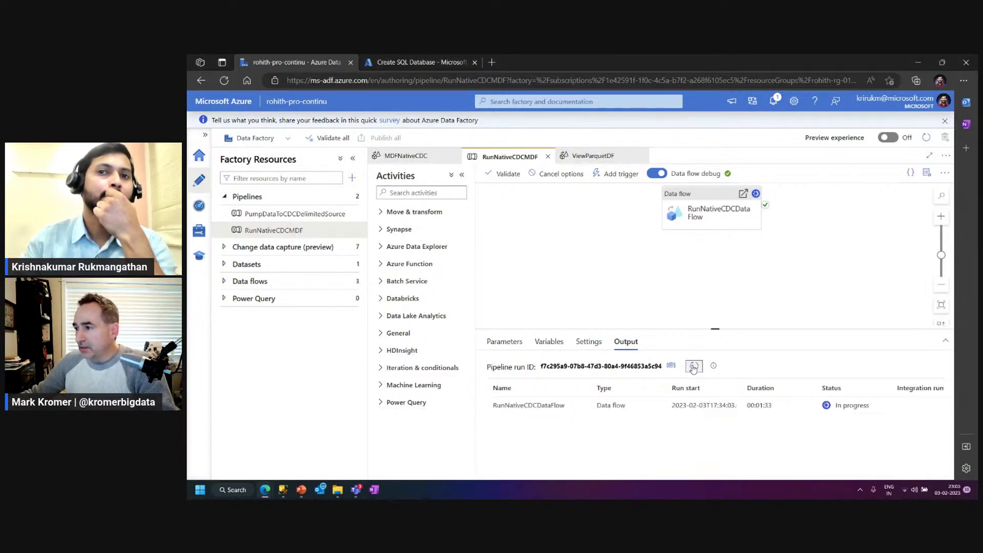
{"action": "left_click", "coordinate": [693, 366]}
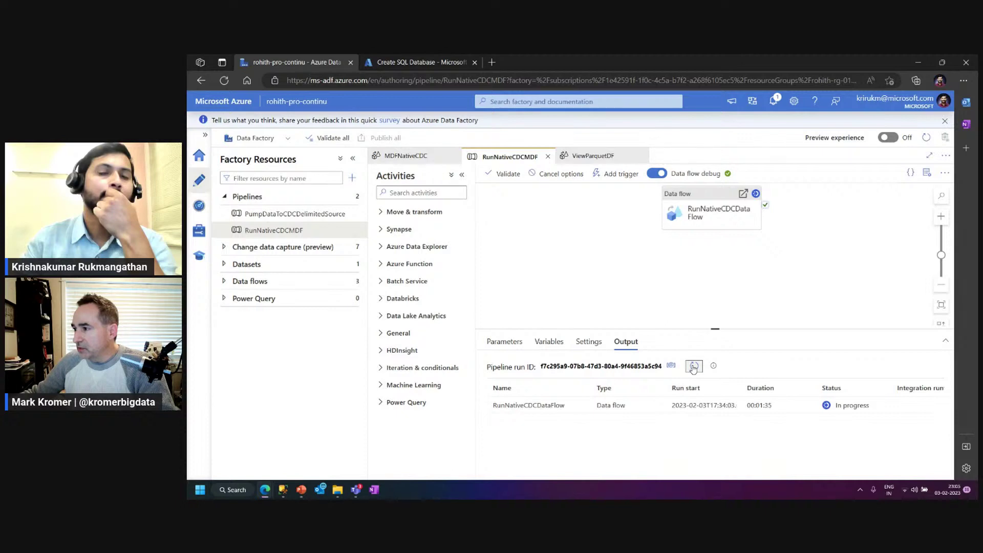
{"action": "left_click", "coordinate": [694, 367]}
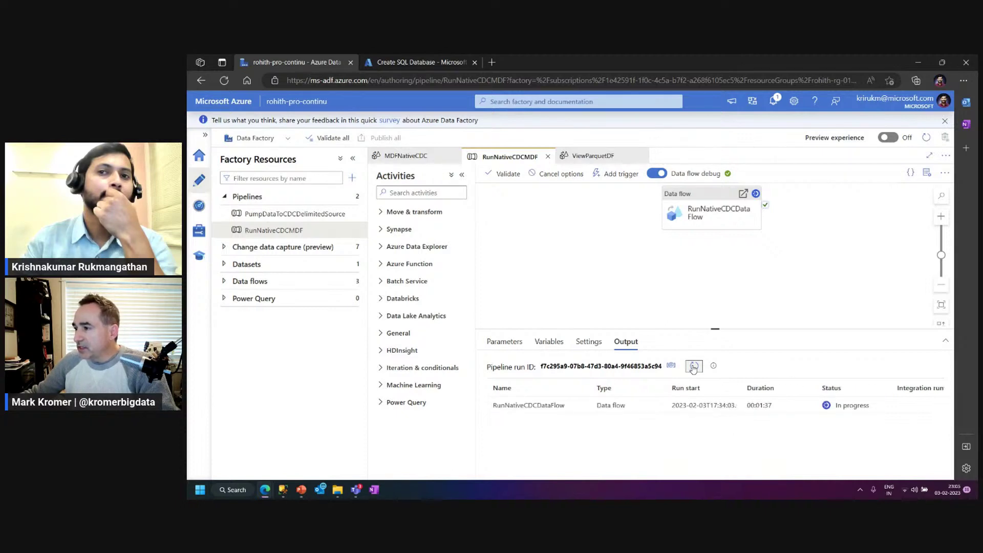
{"action": "left_click", "coordinate": [693, 367]}
{"action": "left_click", "coordinate": [697, 367]}
Open the RunNativeCDCDataFlow run details and check the rows written by DeltaSink.
{"action": "left_click", "coordinate": [583, 407]}
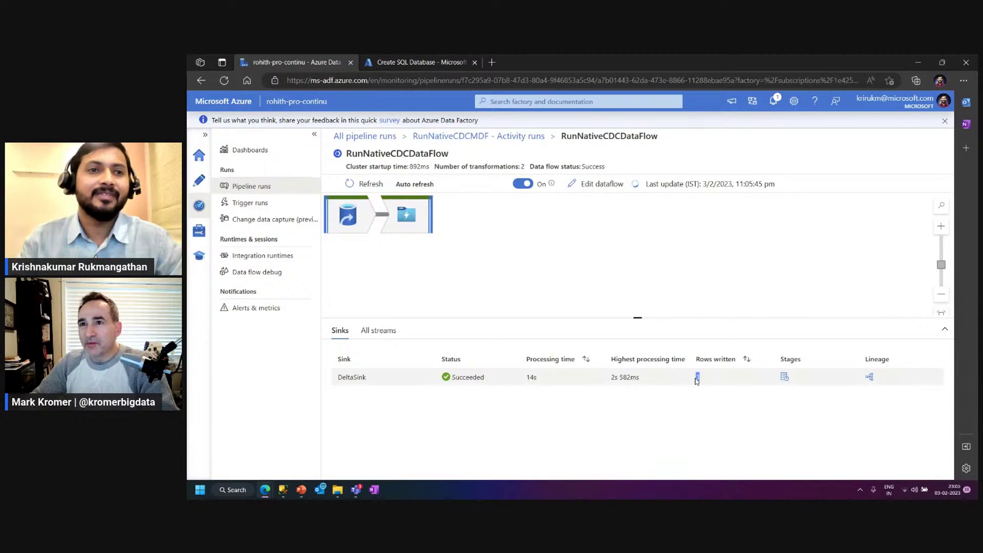
{"action": "left_click", "coordinate": [693, 397]}
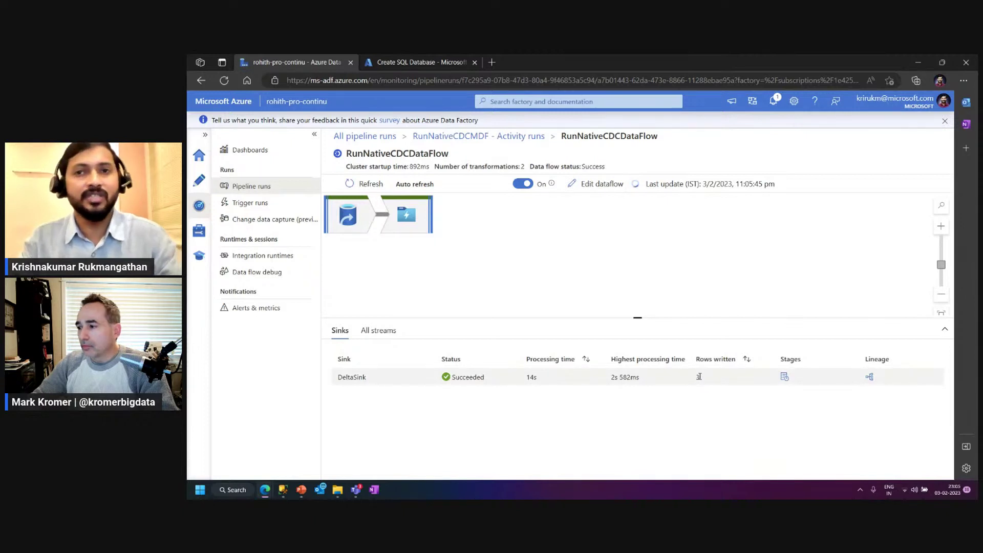
{"action": "double_click", "coordinate": [698, 377]}
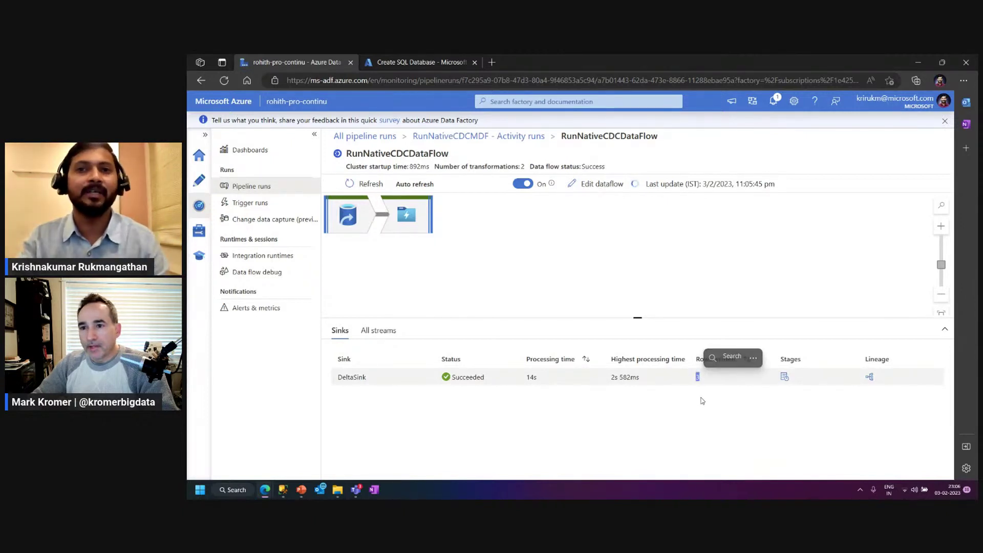
{"action": "left_click", "coordinate": [705, 402]}
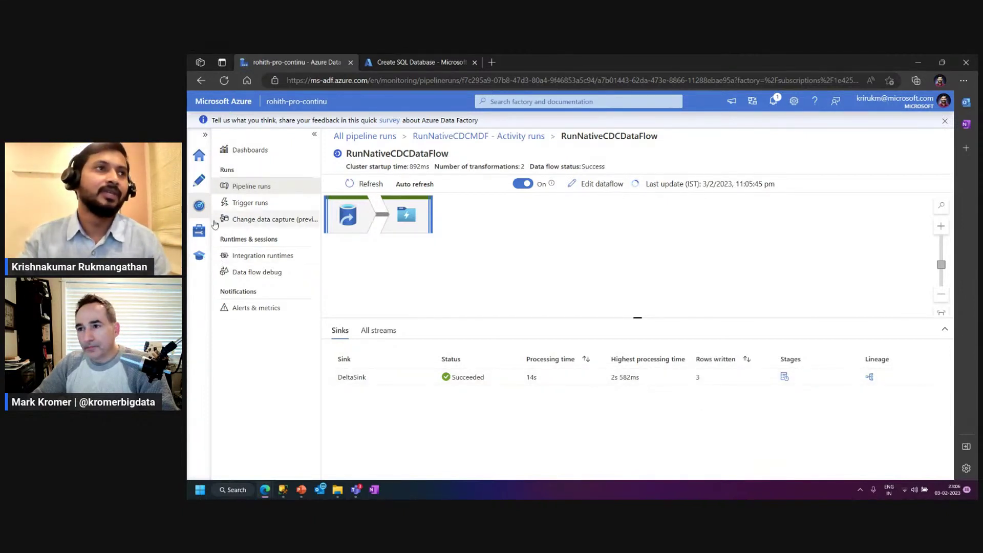
Open the ViewParquetDF data flow, refetch the ViewParquet source's data preview and enlarge the preview area.
{"action": "left_click", "coordinate": [201, 189]}
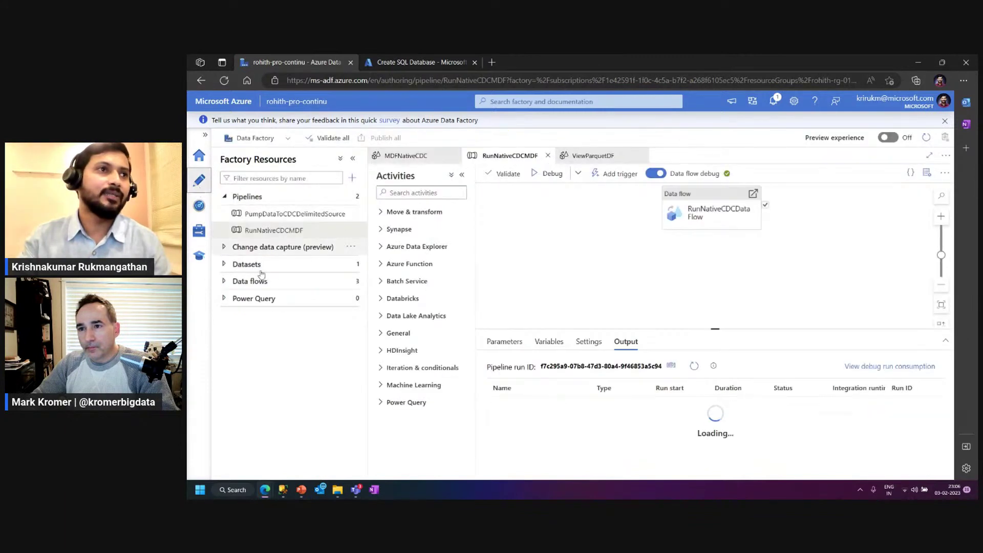
{"action": "left_click", "coordinate": [231, 283]}
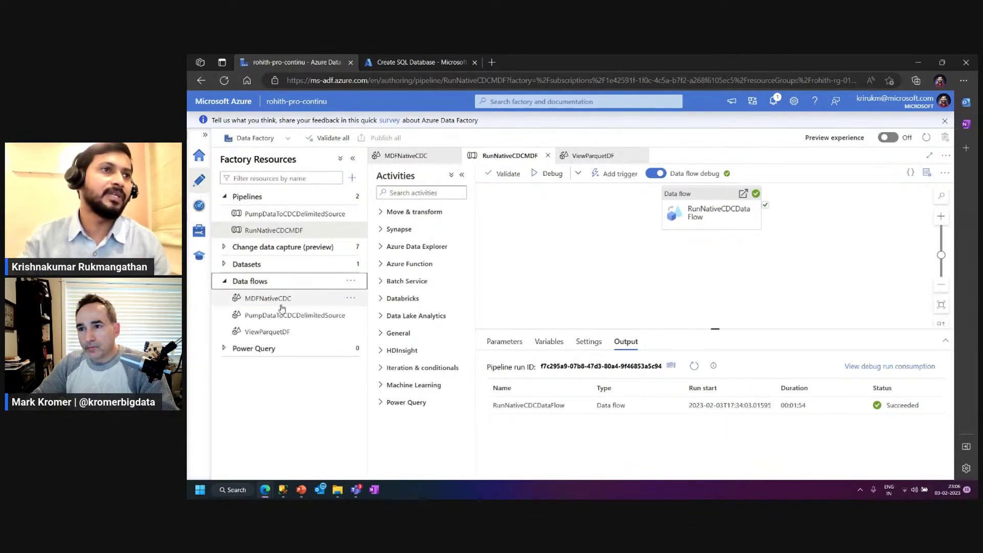
{"action": "left_click", "coordinate": [261, 331]}
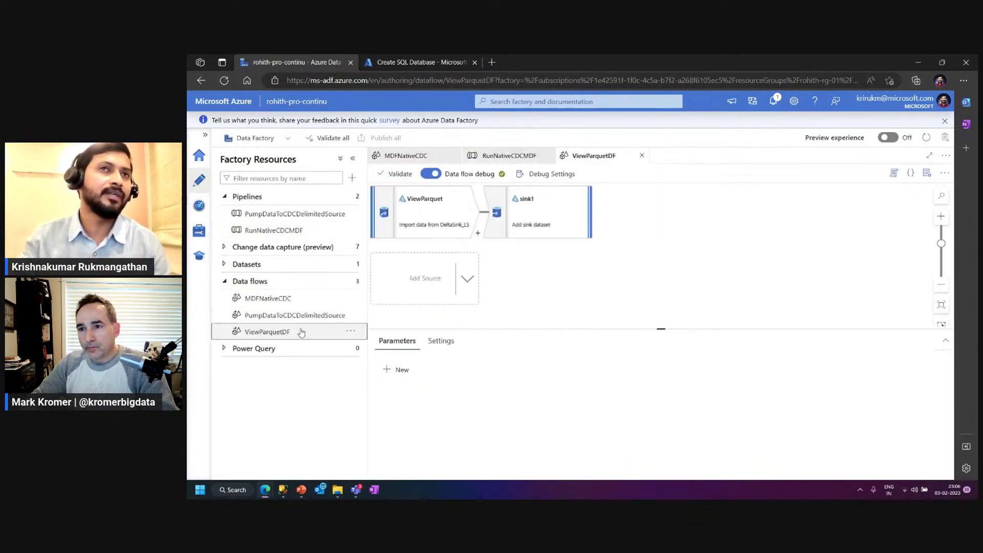
{"action": "left_click", "coordinate": [468, 223]}
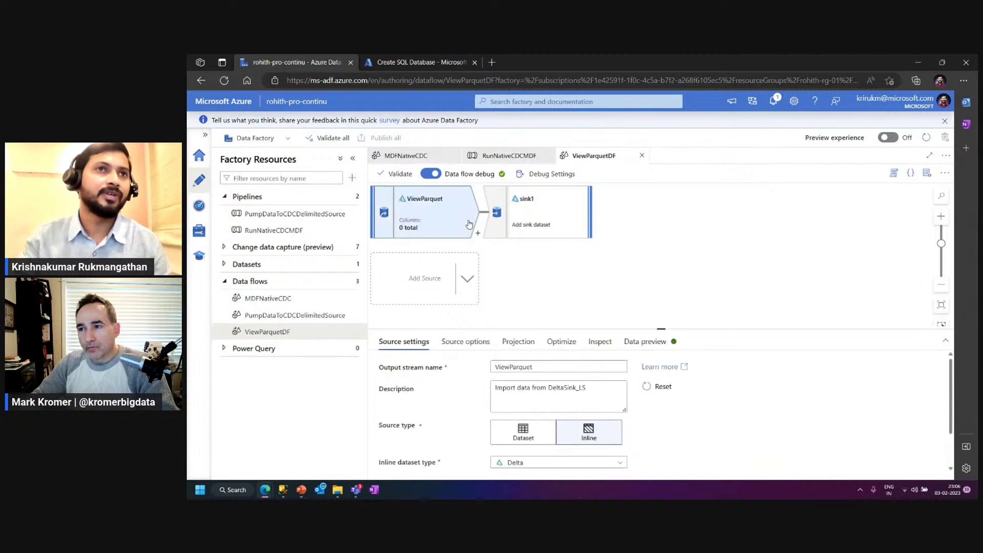
{"action": "left_click", "coordinate": [644, 341]}
{"action": "left_click", "coordinate": [439, 383]}
{"action": "left_click", "coordinate": [432, 405]}
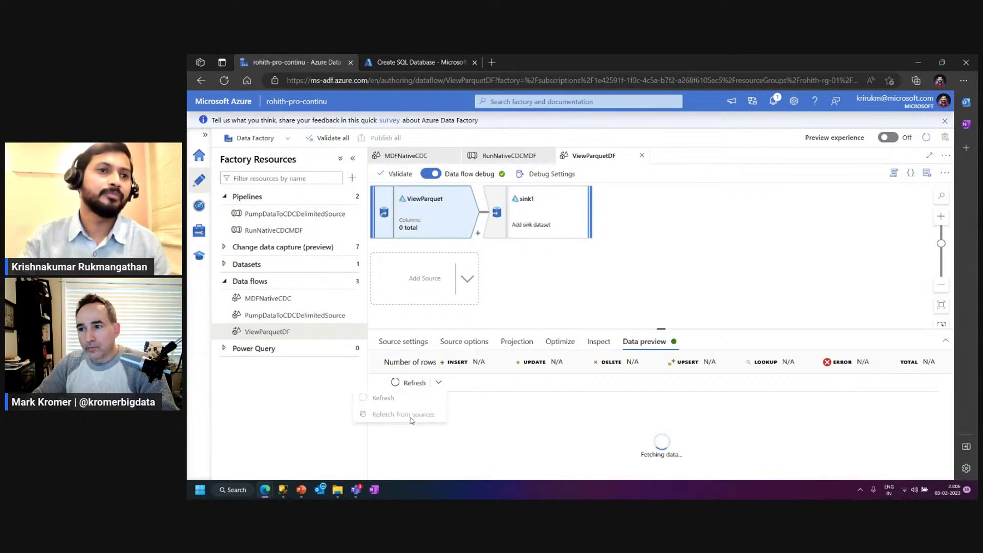
{"action": "left_click_drag", "start_coordinate": [593, 329], "coordinate": [593, 255]}
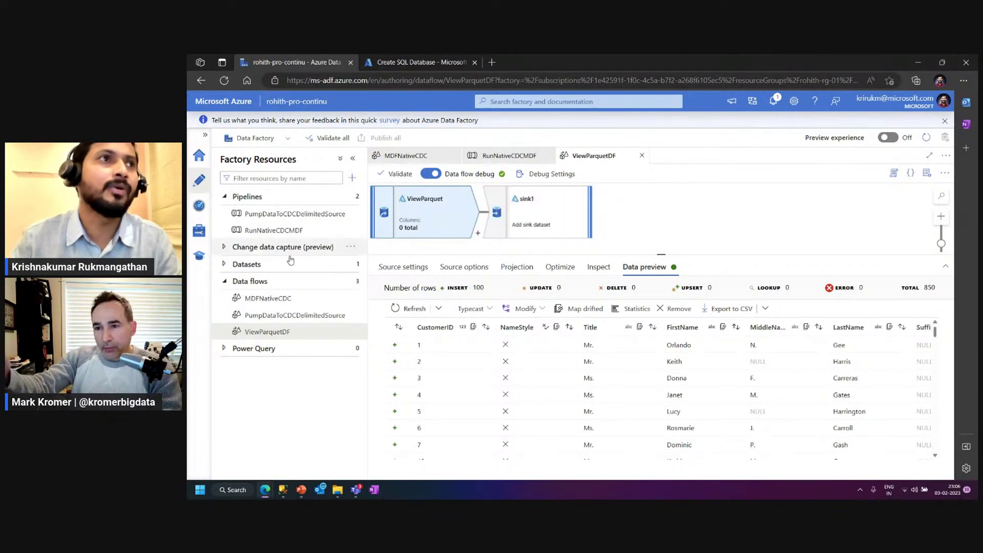
{"action": "left_click", "coordinate": [351, 178]}
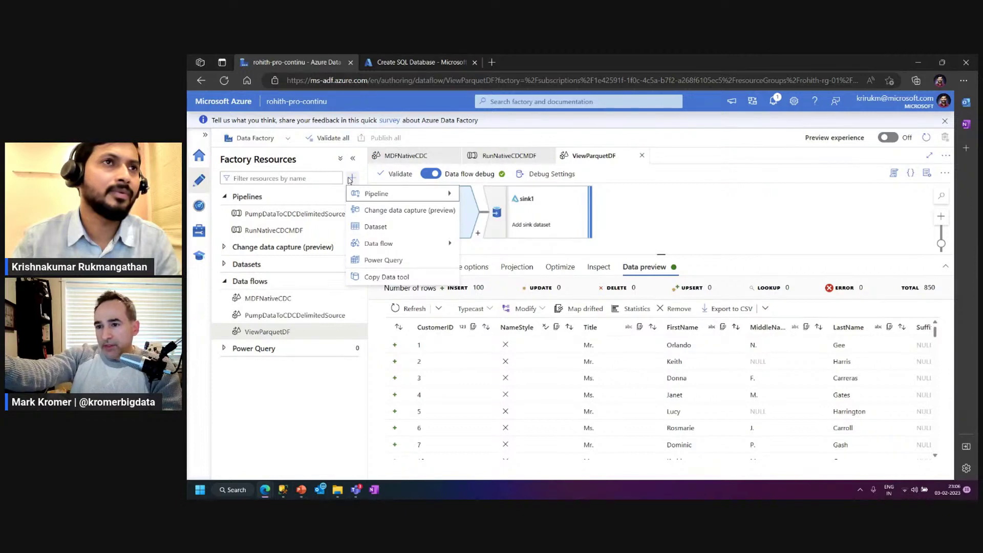
{"action": "left_click", "coordinate": [676, 213]}
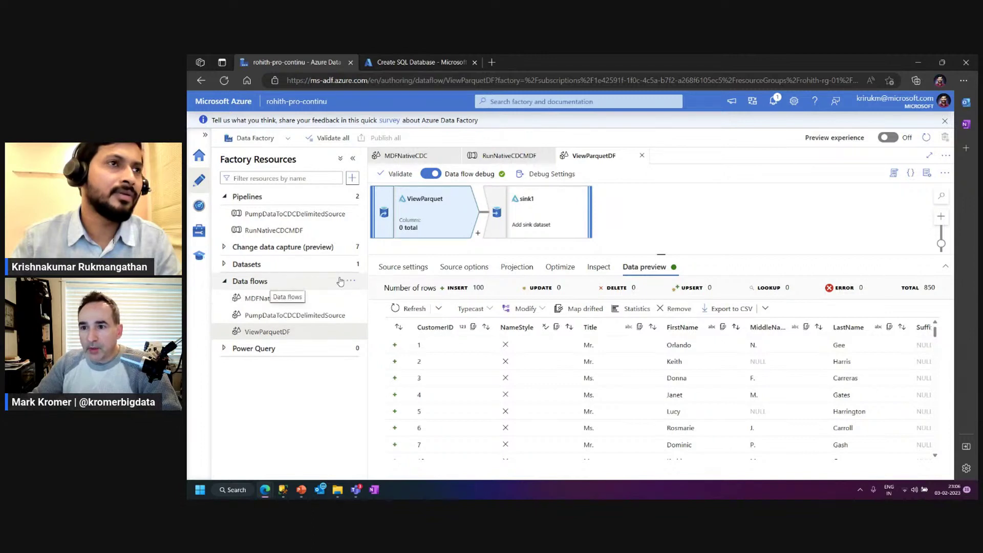
Examine the transformations that can be added after the ViewParquet source and check the data preview's total row count.
{"action": "left_click", "coordinate": [477, 233]}
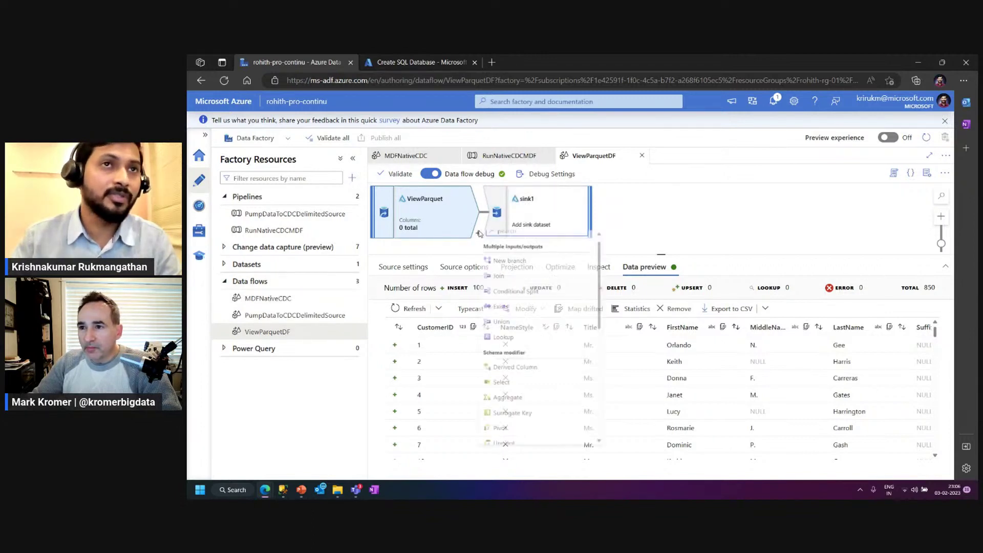
{"action": "scroll", "coordinate": [611, 280], "scroll_direction": "down", "scroll_amount": 1}
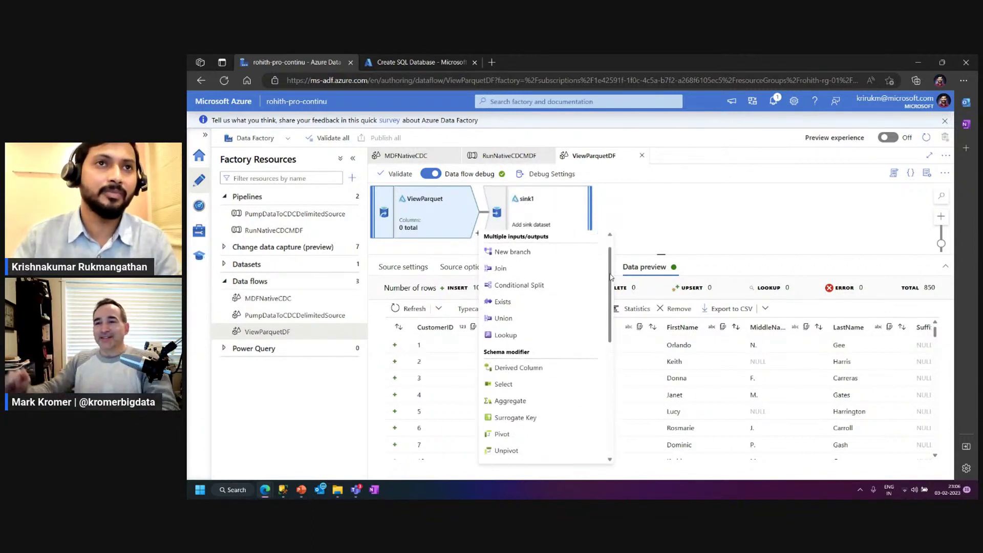
{"action": "scroll", "coordinate": [610, 279], "scroll_direction": "up", "scroll_amount": 1}
{"action": "scroll", "coordinate": [610, 278], "scroll_direction": "down", "scroll_amount": 1}
{"action": "scroll", "coordinate": [609, 277], "scroll_direction": "up", "scroll_amount": 1}
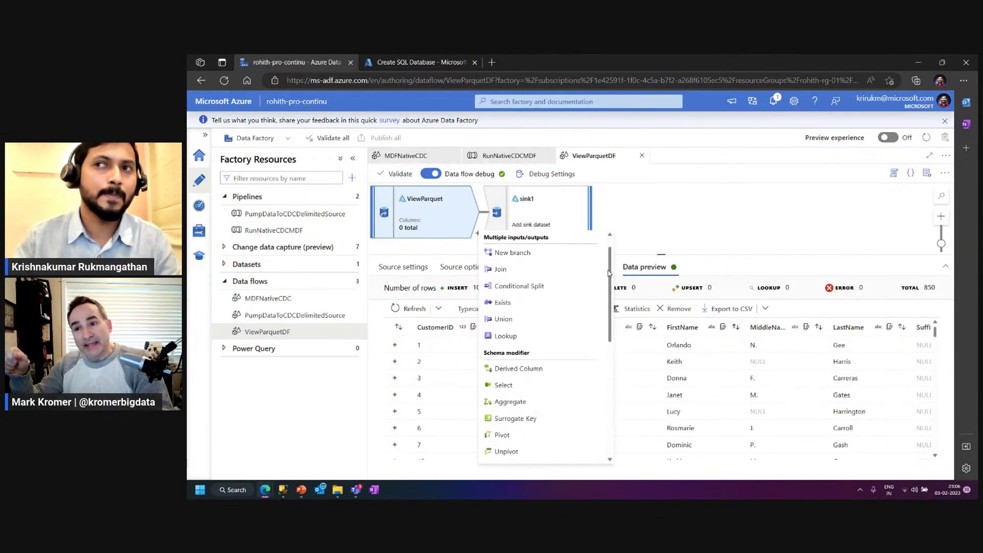
{"action": "scroll", "coordinate": [609, 273], "scroll_direction": "down", "scroll_amount": 2}
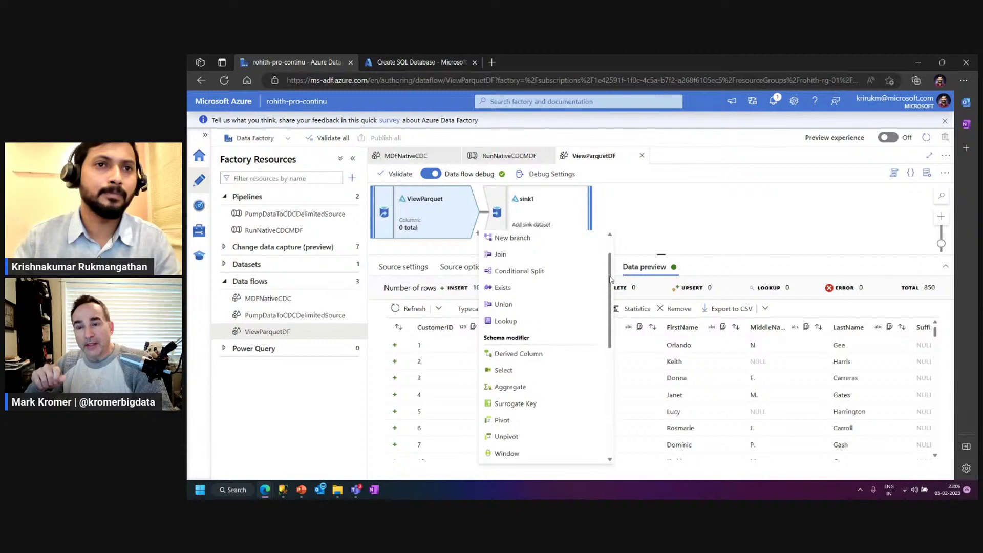
{"action": "scroll", "coordinate": [612, 300], "scroll_direction": "down", "scroll_amount": 4}
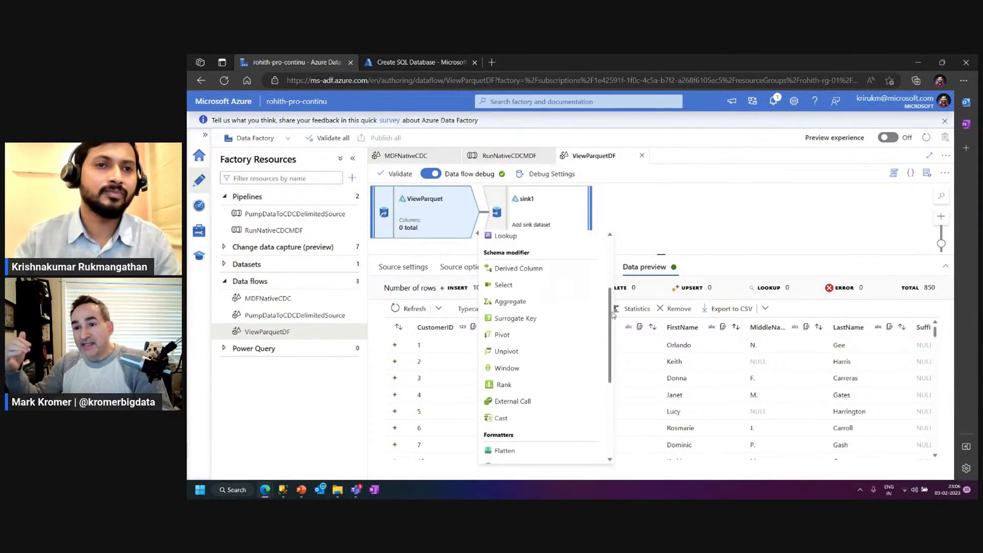
{"action": "scroll", "coordinate": [612, 349], "scroll_direction": "down", "scroll_amount": 3}
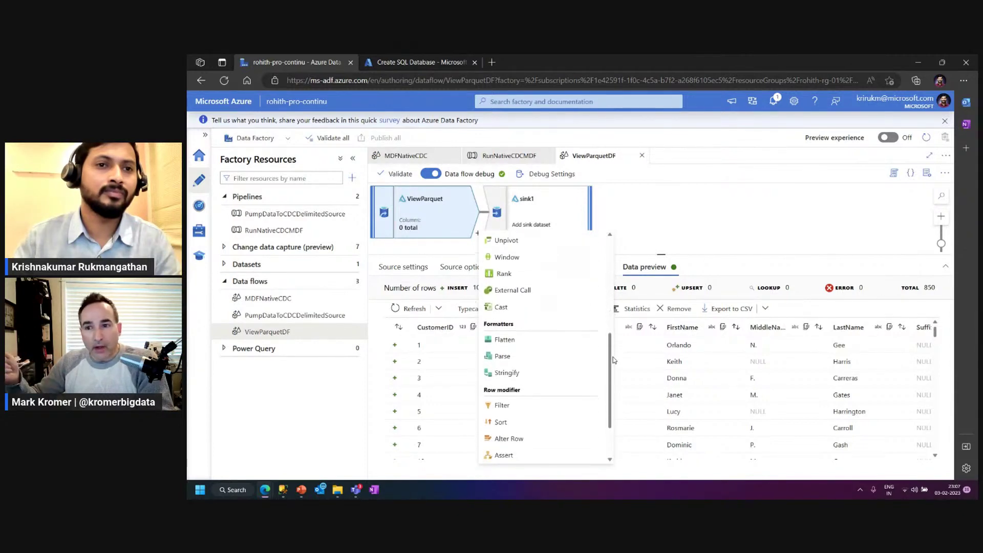
{"action": "scroll", "coordinate": [614, 384], "scroll_direction": "down", "scroll_amount": 1}
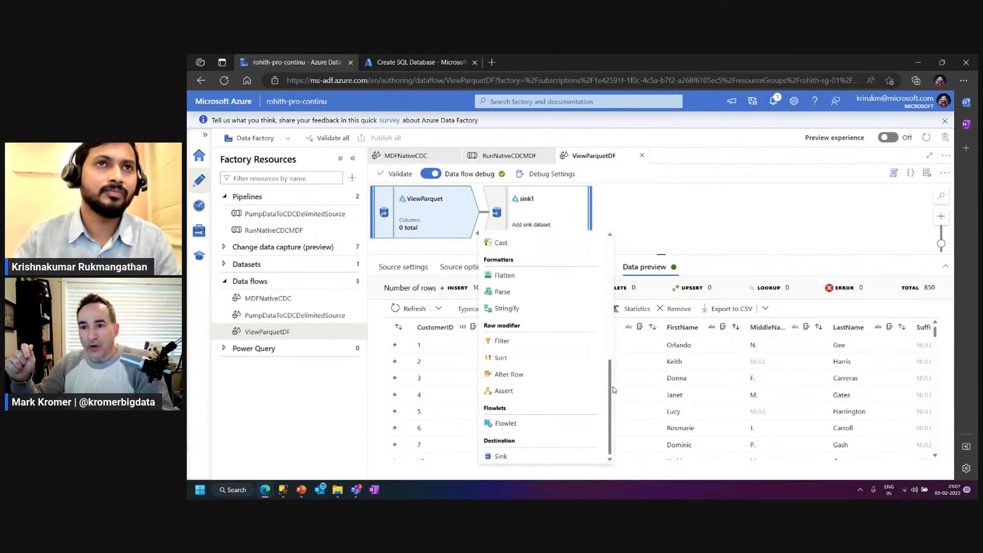
{"action": "scroll", "coordinate": [613, 368], "scroll_direction": "up", "scroll_amount": 4}
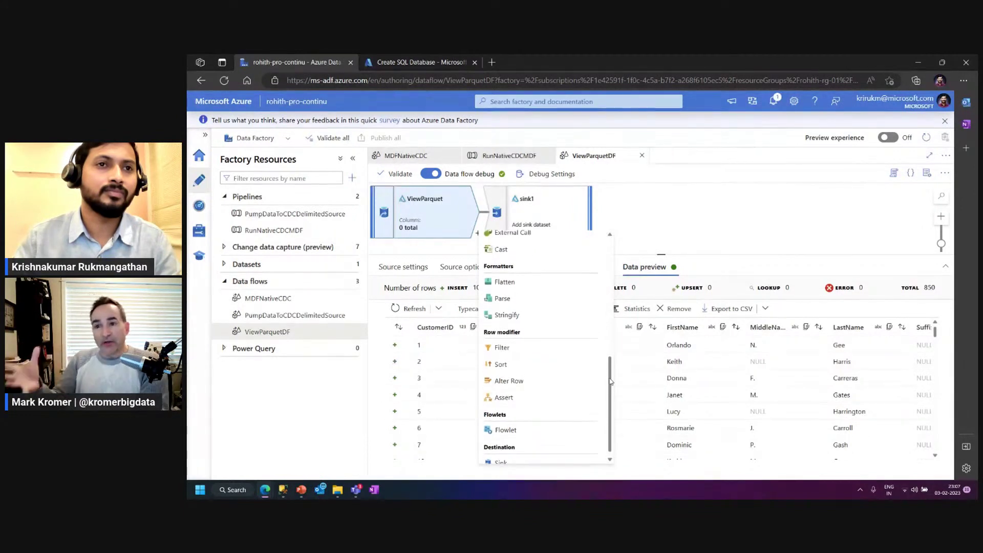
{"action": "left_click_drag", "start_coordinate": [609, 336], "coordinate": [609, 260]}
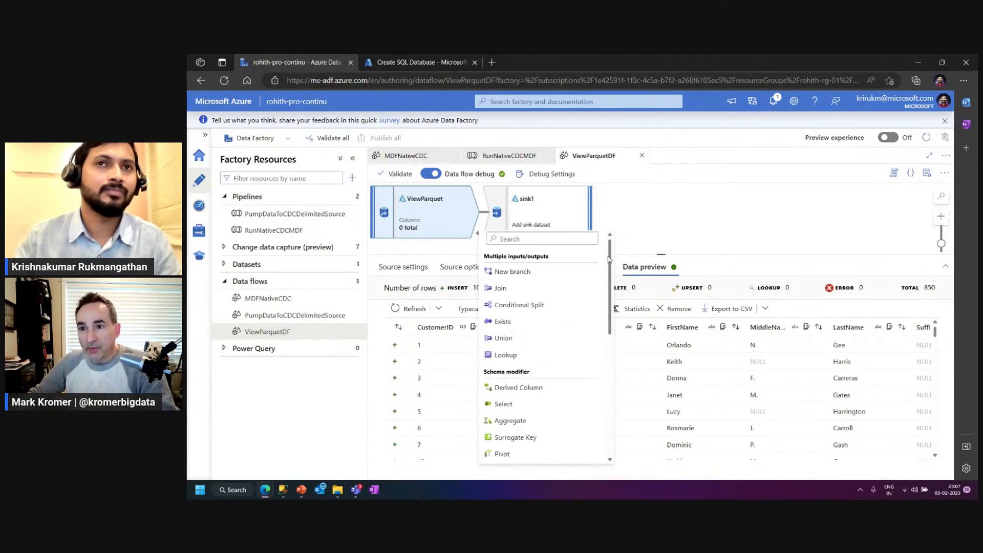
{"action": "left_click", "coordinate": [653, 209]}
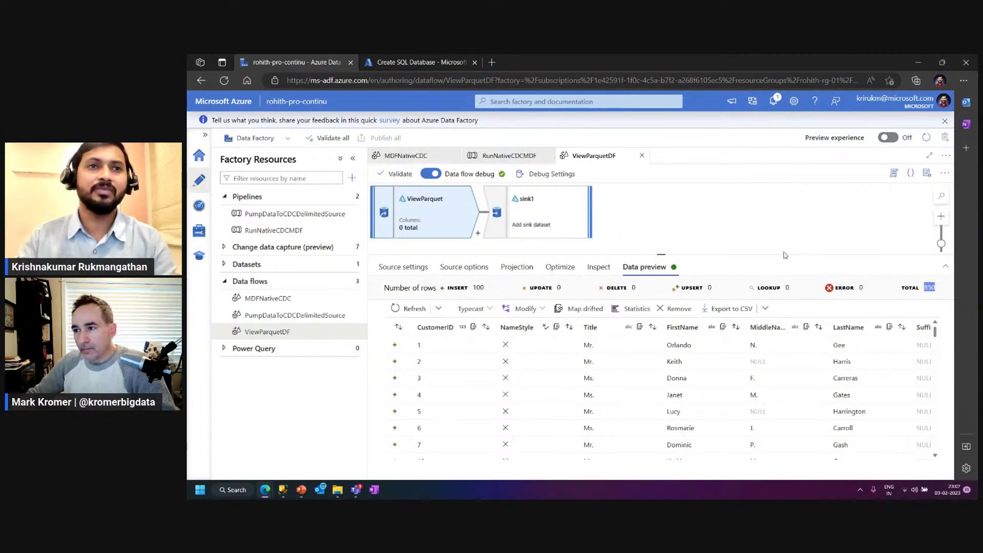
{"action": "left_click", "coordinate": [934, 289]}
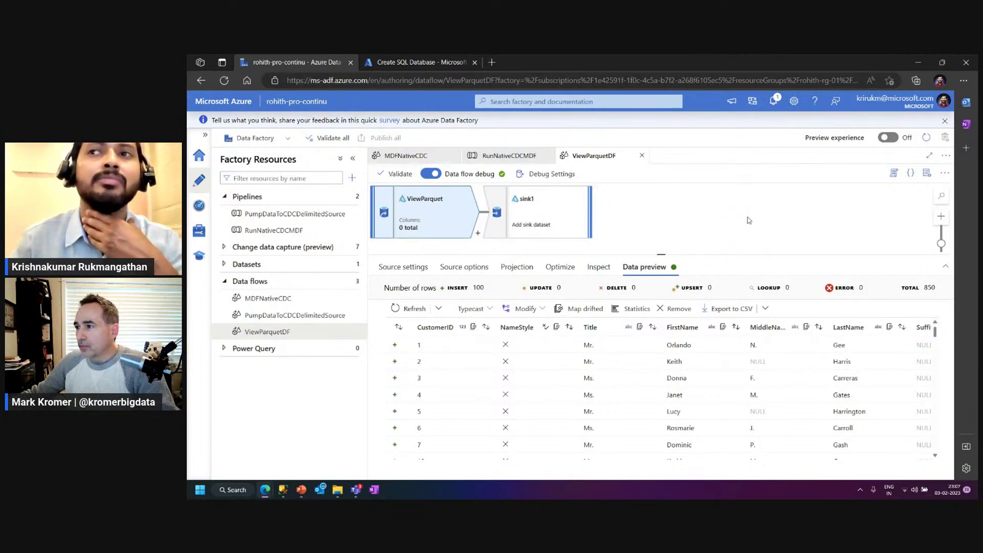
{"action": "double_click", "coordinate": [928, 288]}
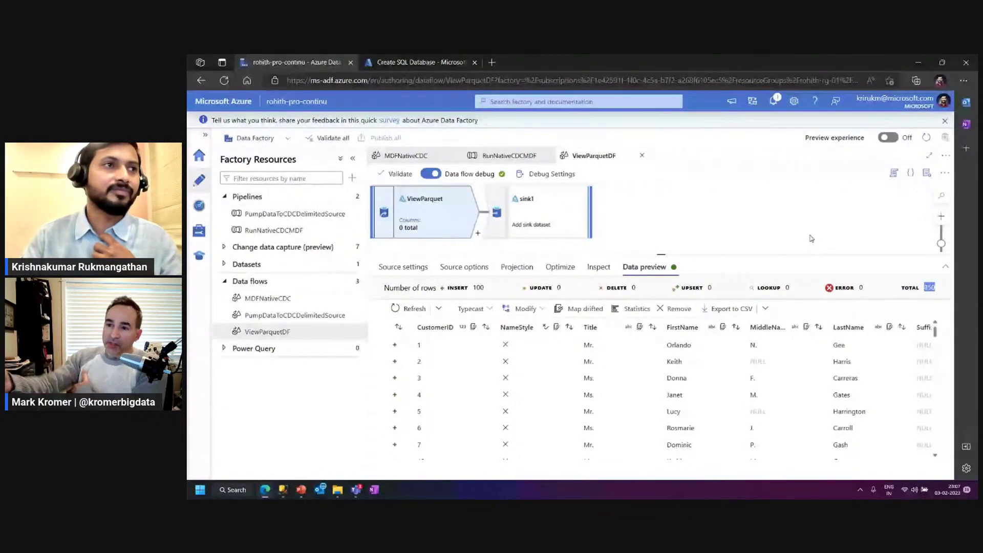
Collapse the data flows, expand the change data capture resources and view the options for creating new resources.
{"action": "left_click", "coordinate": [224, 283]}
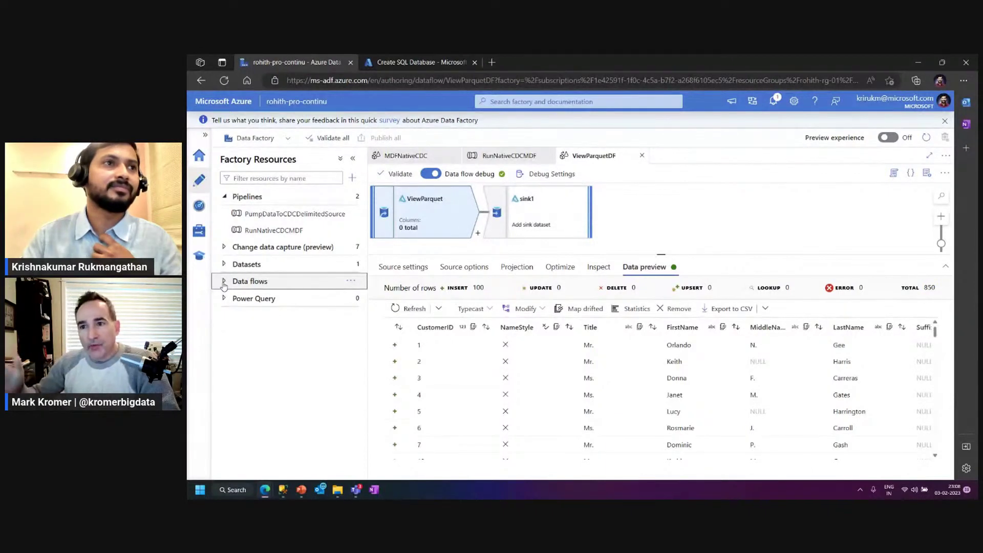
{"action": "left_click", "coordinate": [224, 248]}
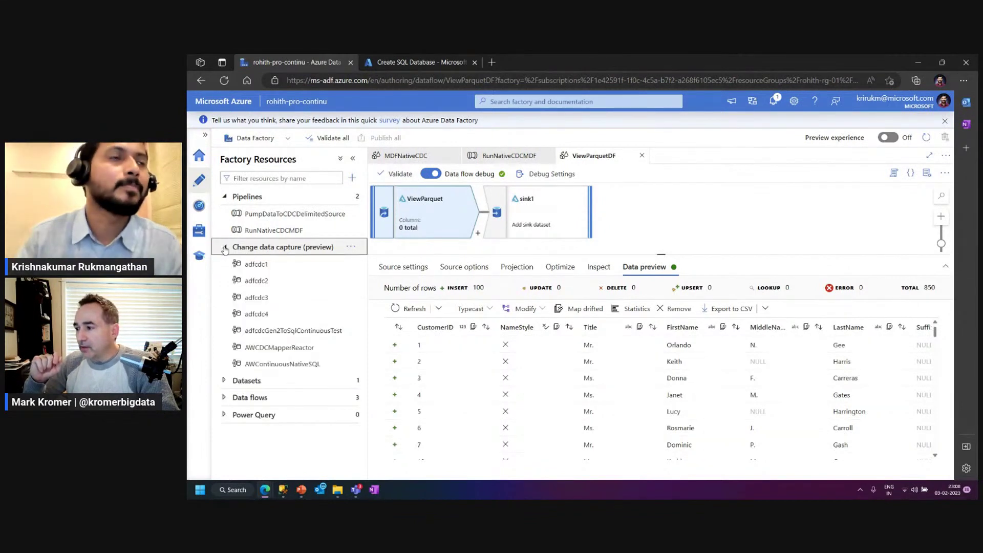
{"action": "left_click", "coordinate": [224, 248]}
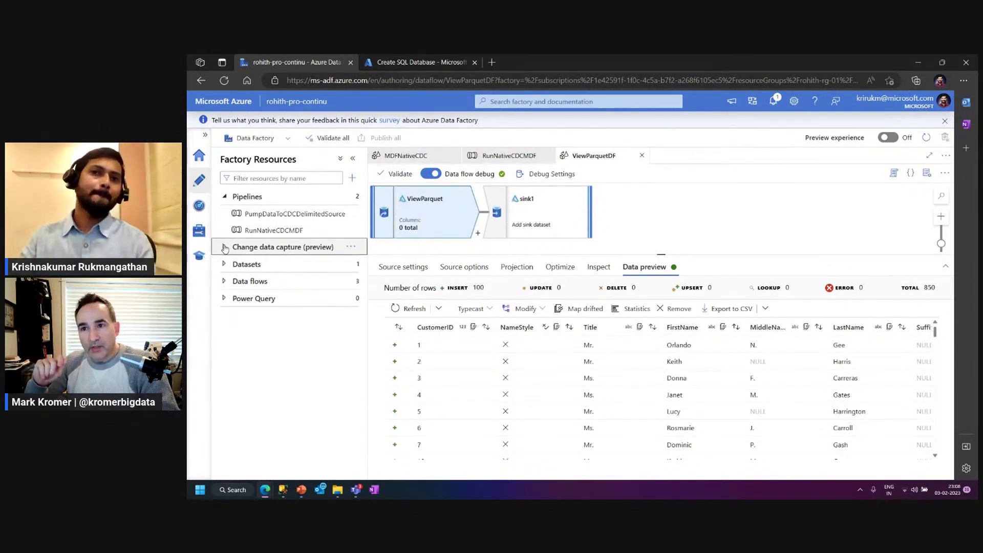
{"action": "left_click", "coordinate": [225, 247]}
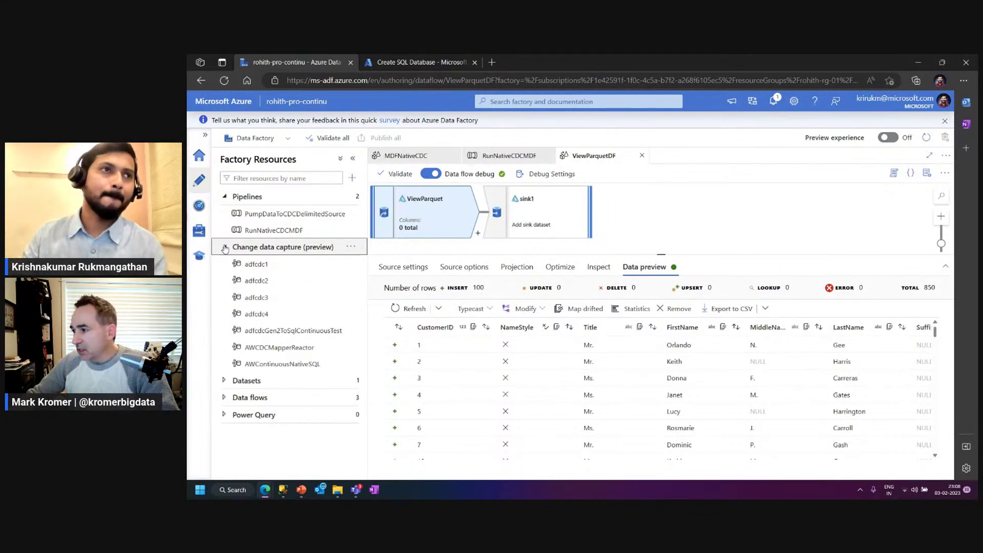
{"action": "left_click", "coordinate": [352, 178]}
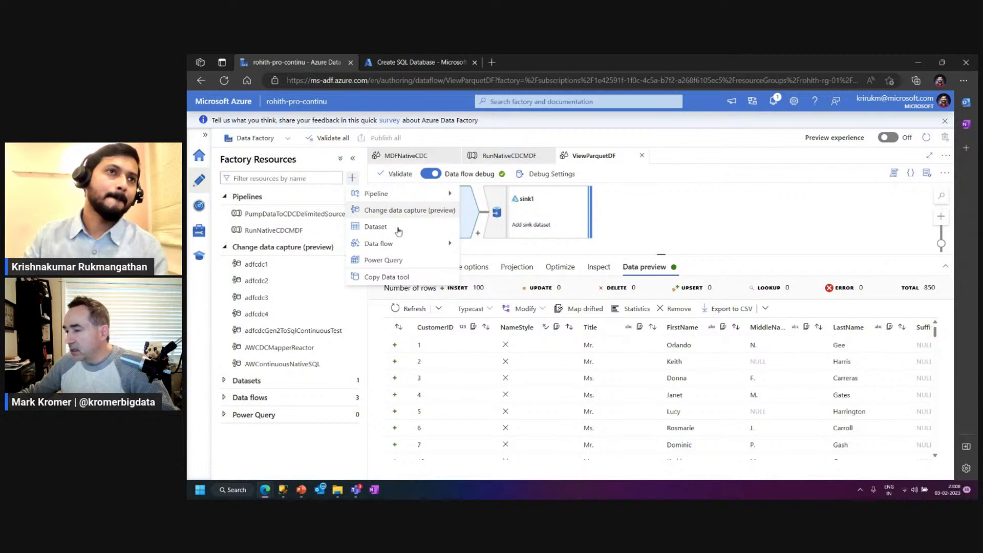
{"action": "left_click", "coordinate": [656, 232]}
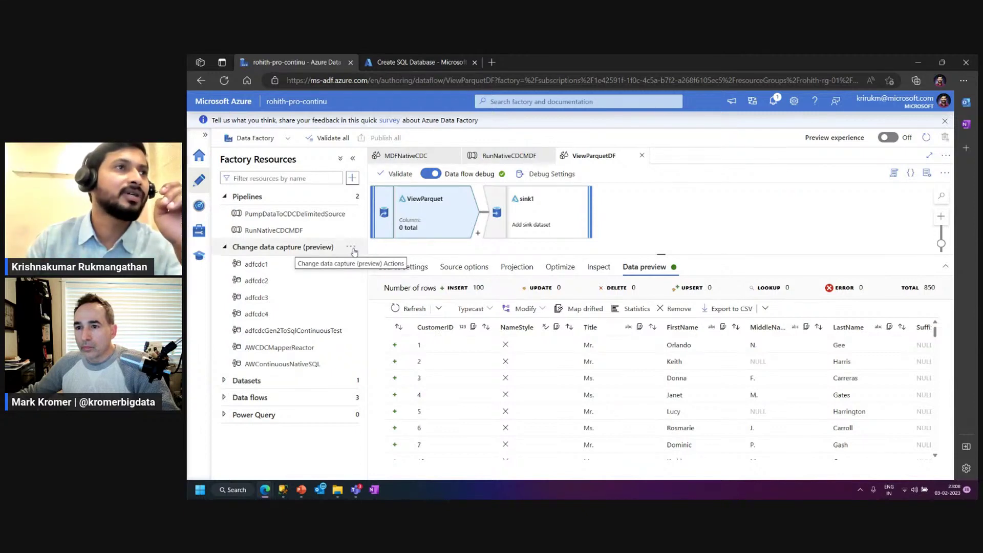
{"action": "left_click", "coordinate": [353, 250]}
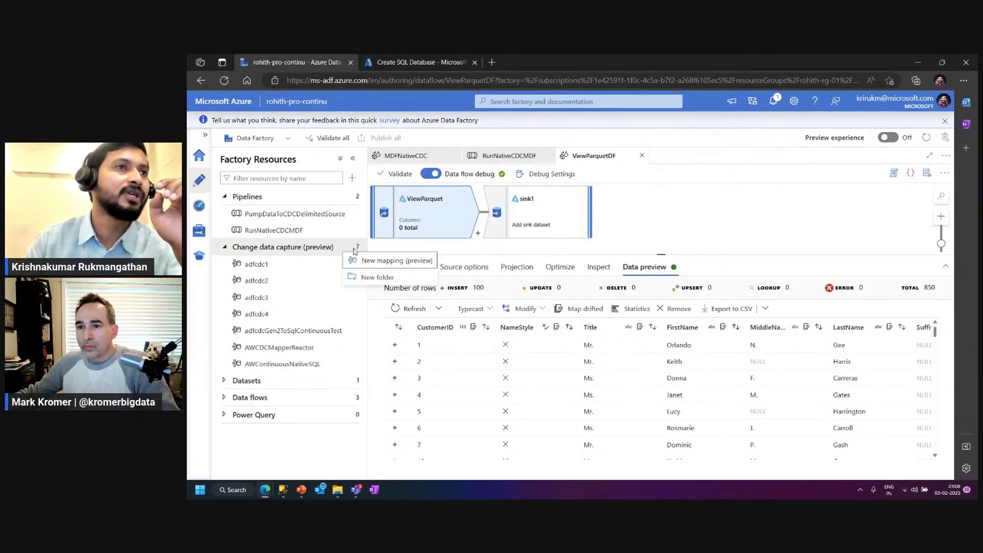
{"action": "left_click", "coordinate": [353, 248]}
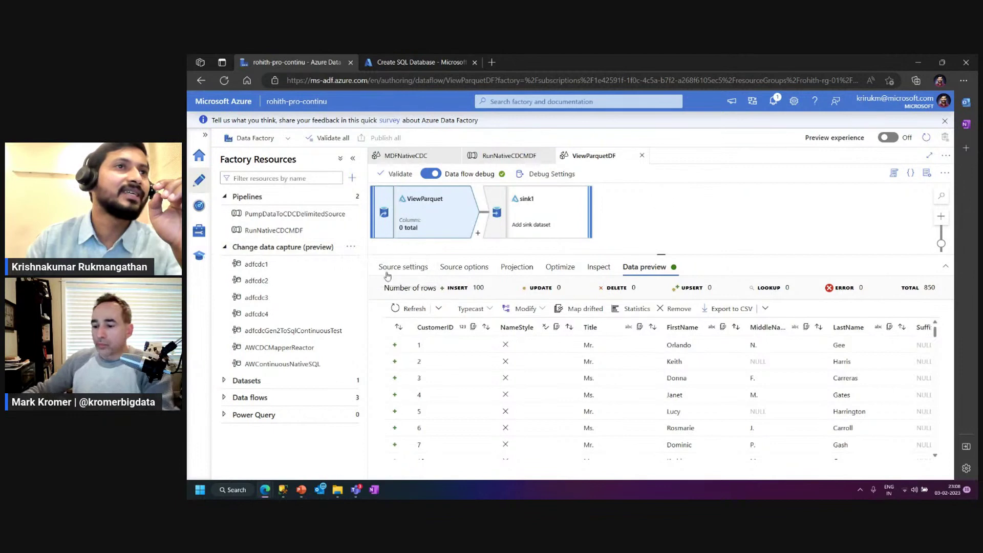
Start a new change data capture mapping and name it AWCDCMapper.
{"action": "left_click", "coordinate": [352, 248]}
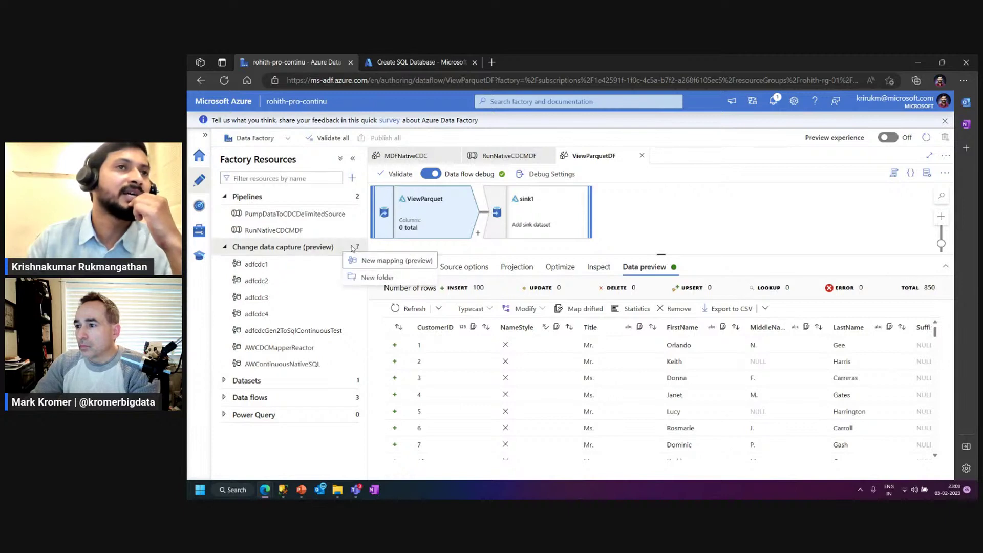
{"action": "left_click", "coordinate": [399, 262]}
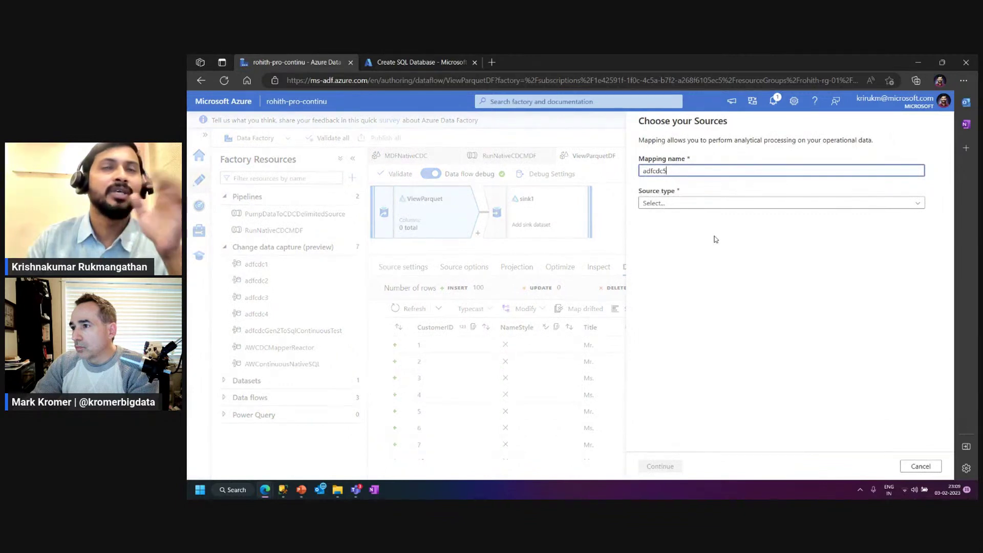
{"action": "double_click", "coordinate": [708, 171]}
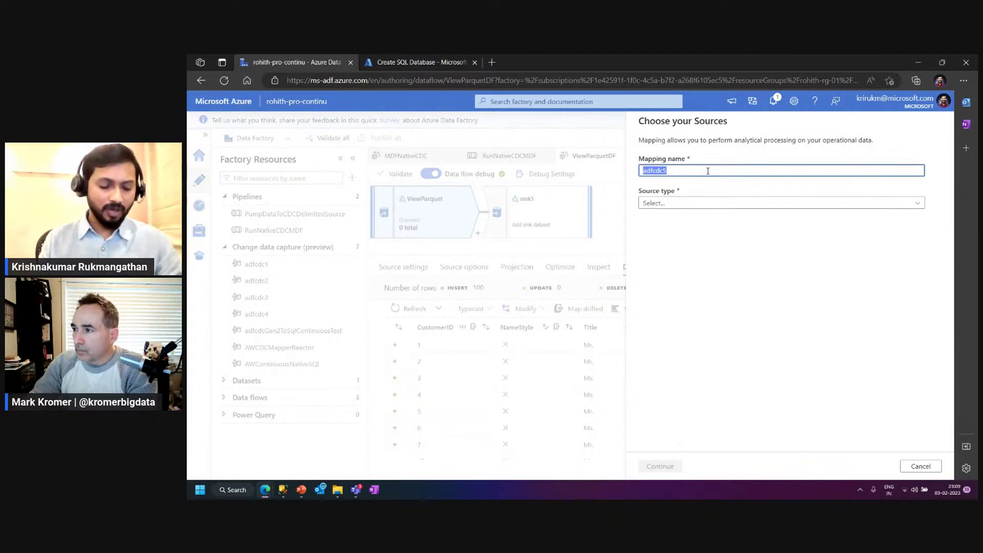
{"action": "type", "text": "A"}
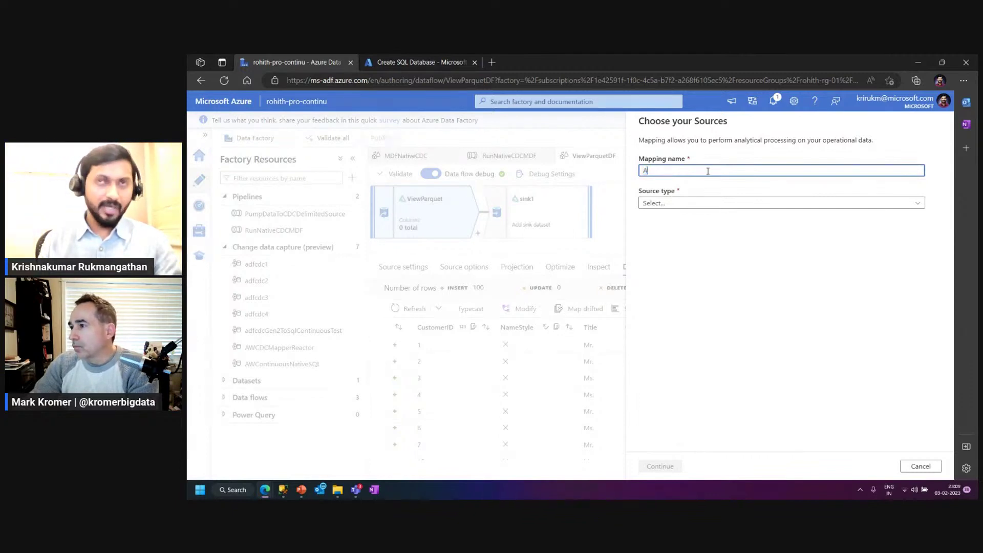
{"action": "type", "text": "WCDC"}
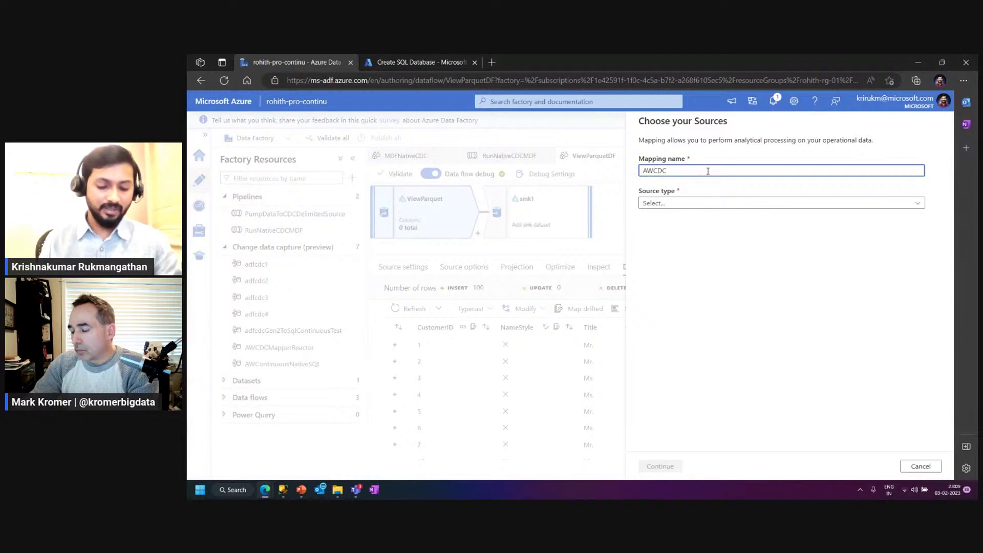
{"action": "type", "text": "Mapper"}
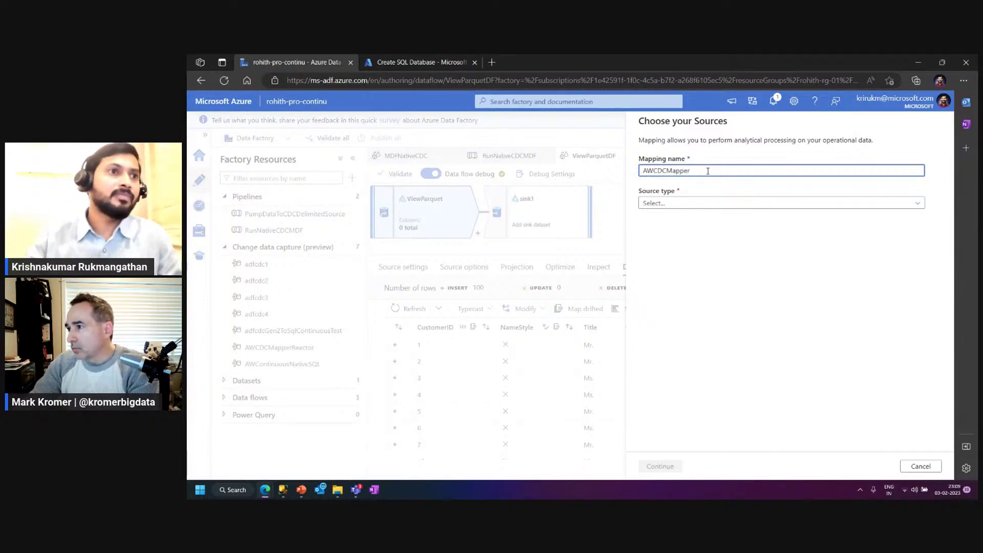
Set the mapping's source type to Azure SQL Database and view the available source linked services.
{"action": "left_click", "coordinate": [708, 206]}
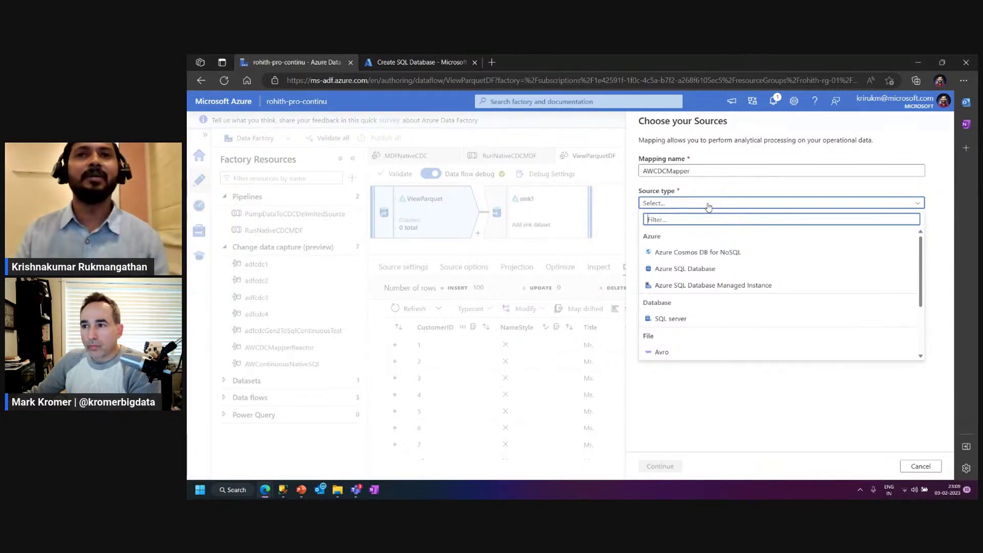
{"action": "left_click", "coordinate": [711, 269]}
{"action": "left_click", "coordinate": [715, 236]}
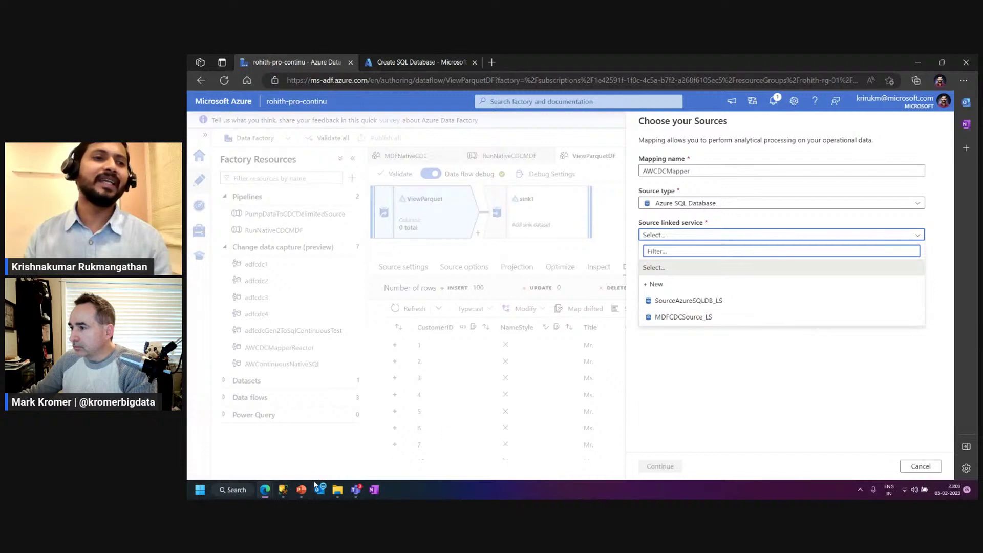
{"action": "key", "text": "alt+Tab"}
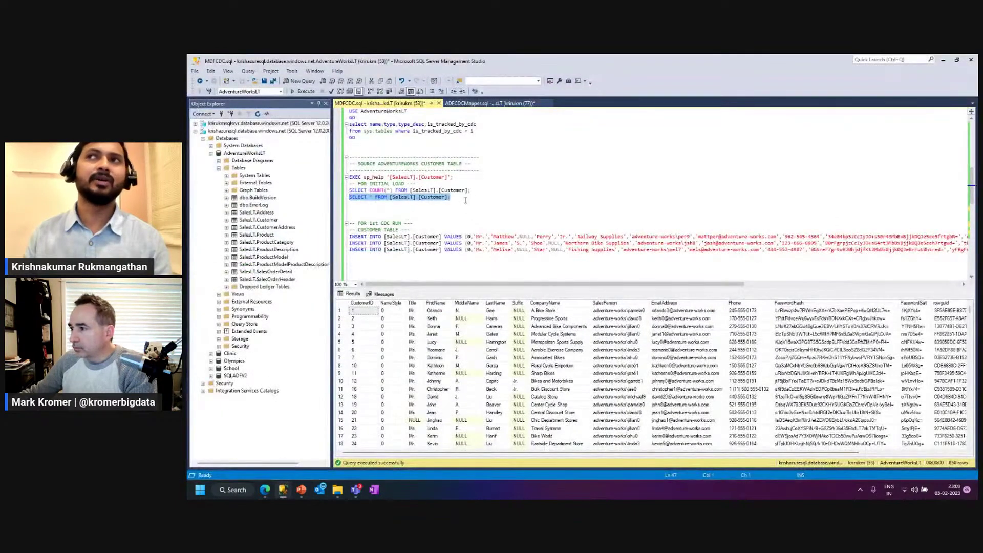
{"action": "key", "text": "alt+Tab"}
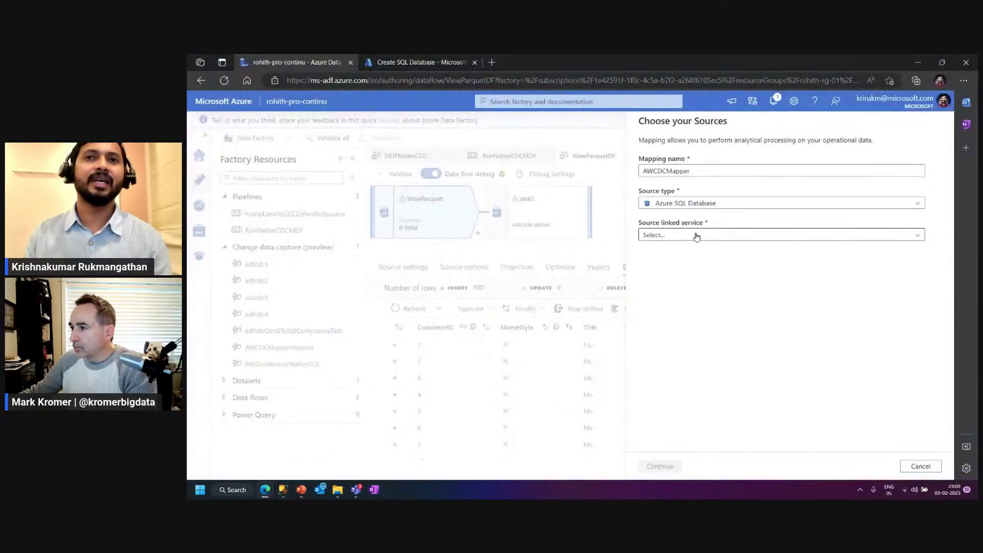
{"action": "left_click", "coordinate": [696, 235]}
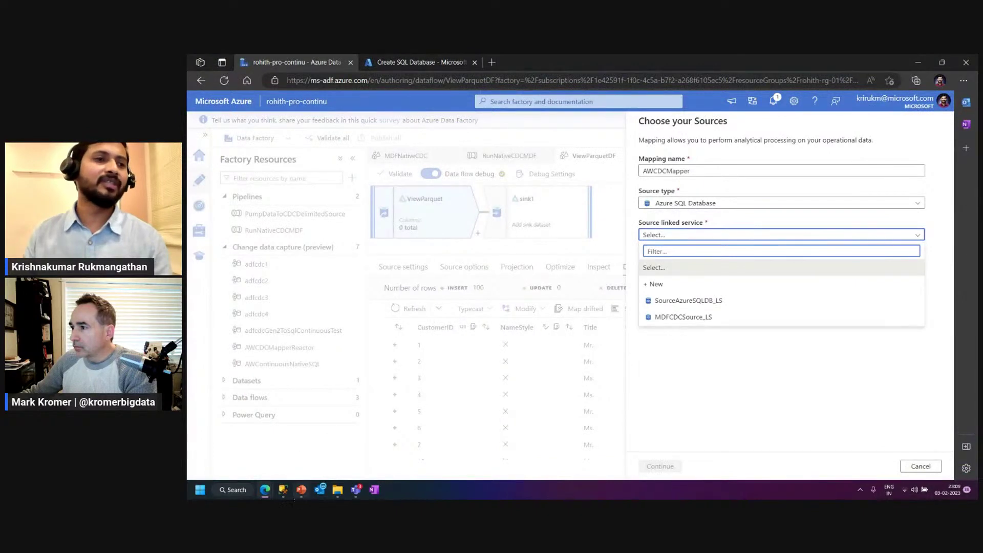
Switch to SQL Server Management Studio, show the CDC-enabled tables query in ADFCDCMapper.sql and expand the object tree of the server it uses.
{"action": "left_click", "coordinate": [283, 489]}
{"action": "left_click", "coordinate": [195, 131]}
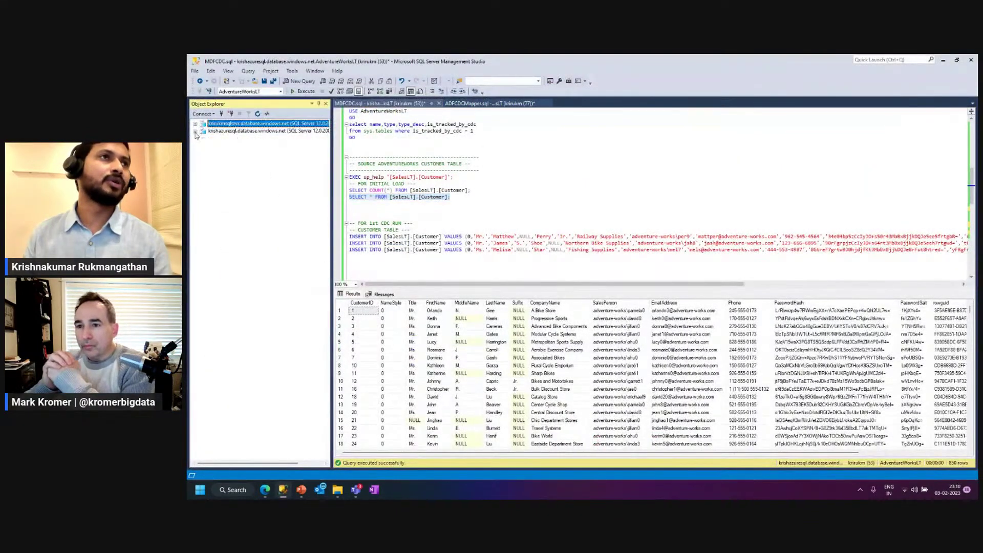
{"action": "left_click", "coordinate": [489, 103]}
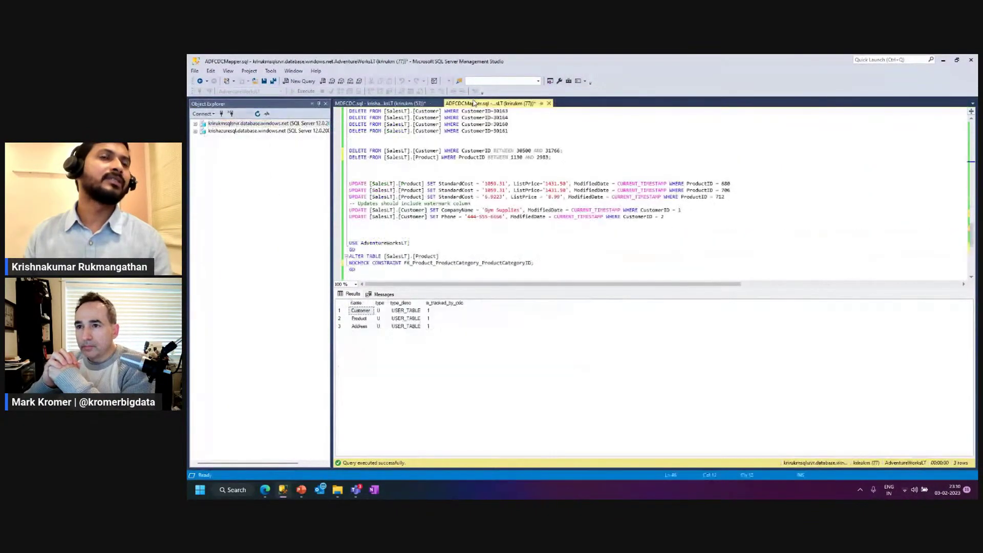
{"action": "scroll", "coordinate": [425, 193], "scroll_direction": "up", "scroll_amount": 10}
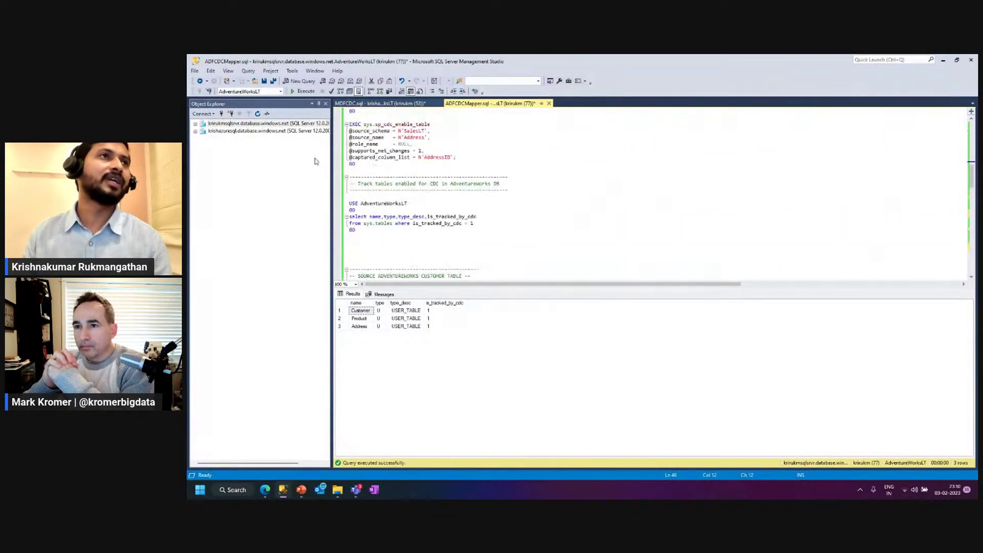
{"action": "left_click", "coordinate": [195, 124]}
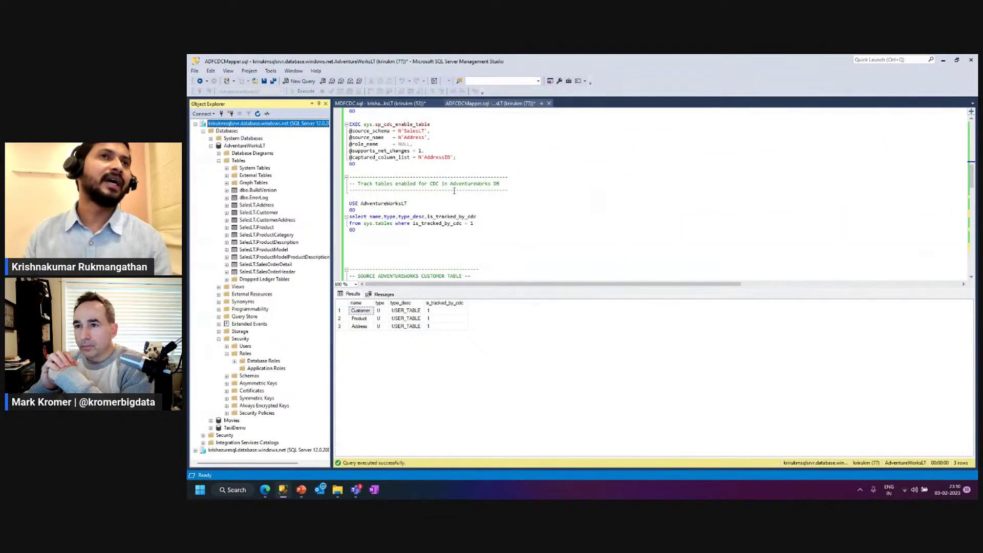
Review the sys.sp_cdc_enable_table statements that enable CDC with net changes on AdventureWorksLT's Customer, Product and Address tables.
{"action": "scroll", "coordinate": [455, 189], "scroll_direction": "up", "scroll_amount": 6}
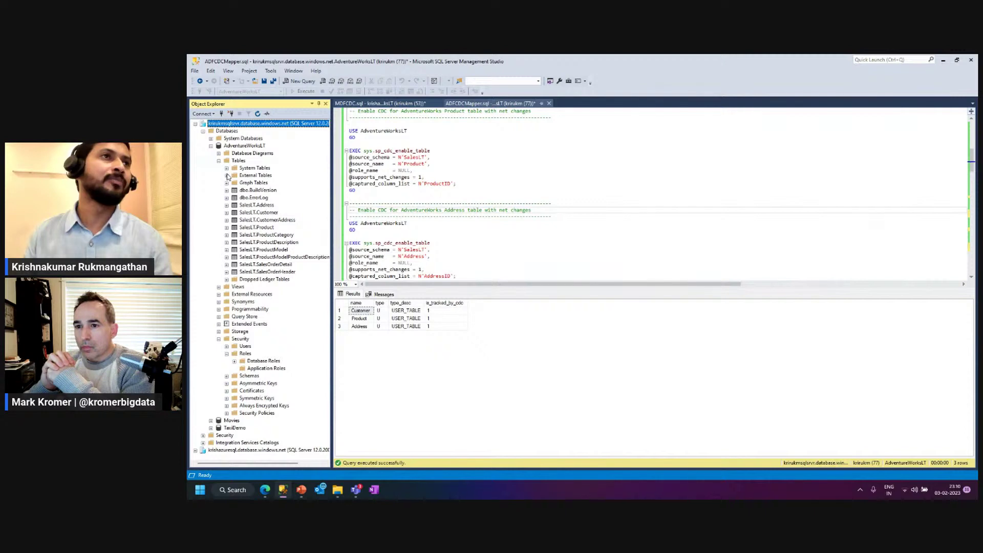
{"action": "left_click", "coordinate": [241, 147]}
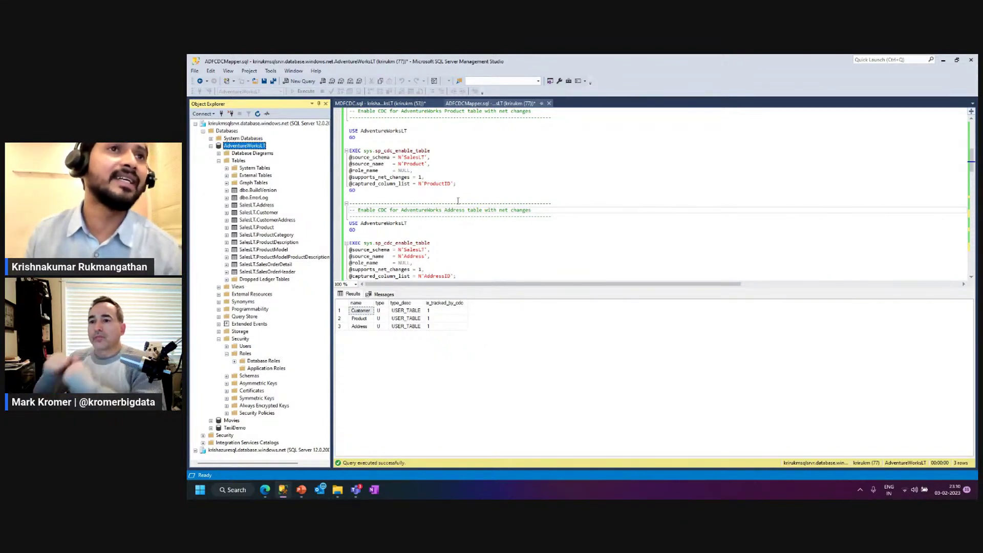
{"action": "scroll", "coordinate": [458, 200], "scroll_direction": "down", "scroll_amount": 2}
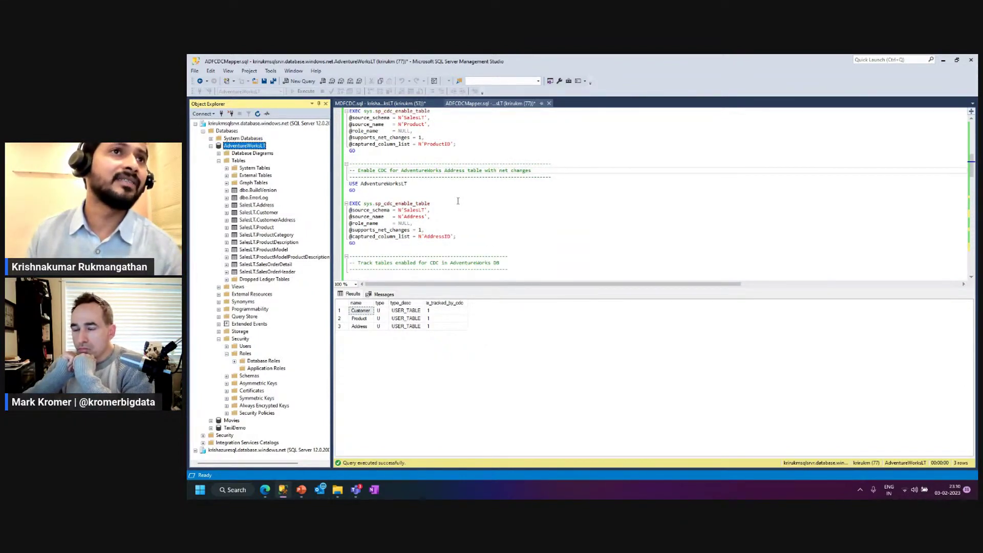
{"action": "scroll", "coordinate": [458, 200], "scroll_direction": "down", "scroll_amount": 3}
{"action": "scroll", "coordinate": [458, 203], "scroll_direction": "up", "scroll_amount": 11}
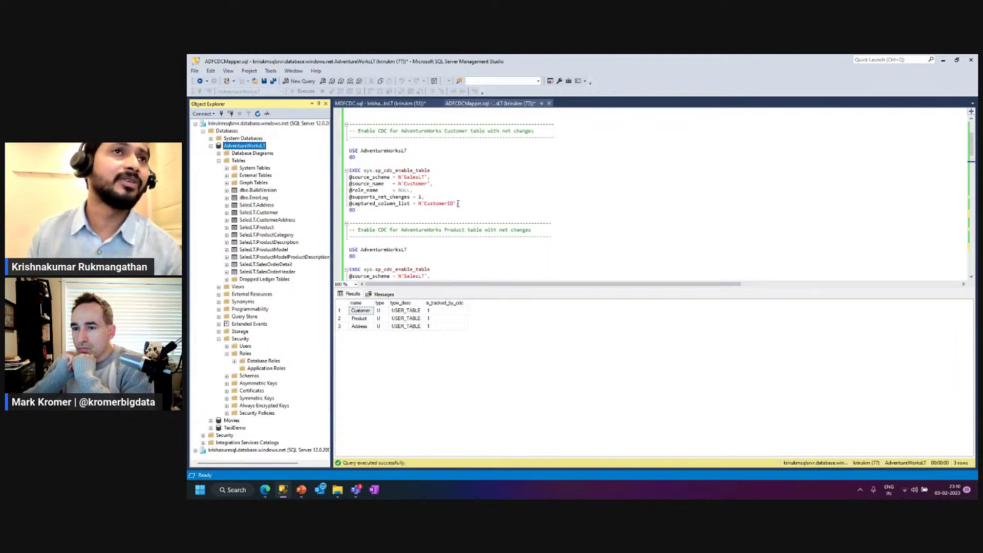
{"action": "double_click", "coordinate": [414, 183]}
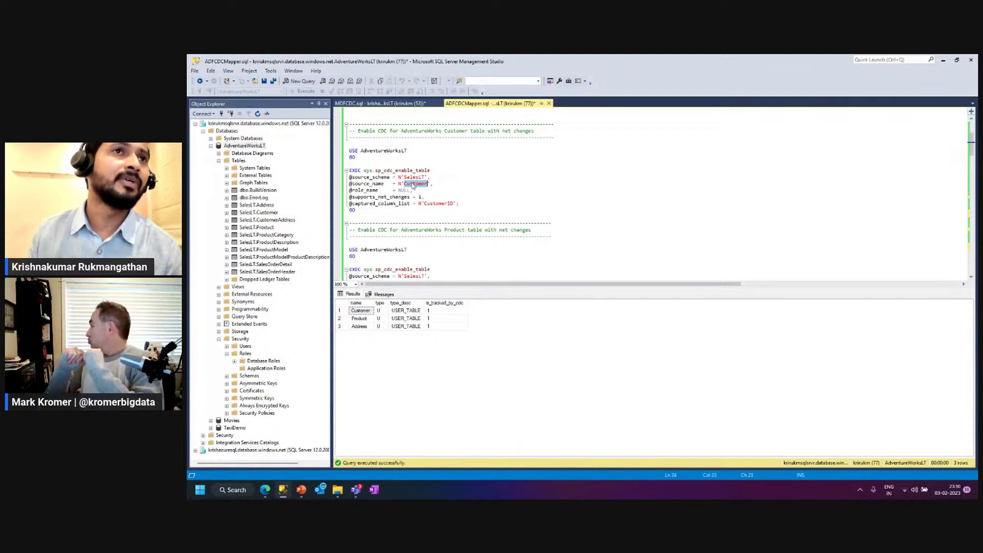
{"action": "scroll", "coordinate": [440, 224], "scroll_direction": "down", "scroll_amount": 3}
{"action": "double_click", "coordinate": [414, 223]}
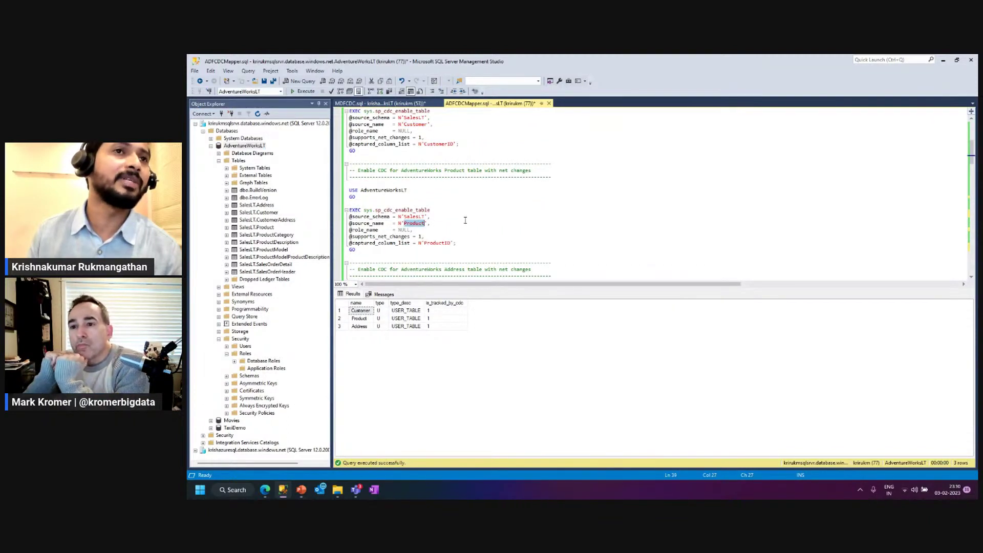
{"action": "scroll", "coordinate": [421, 230], "scroll_direction": "down", "scroll_amount": 4}
{"action": "double_click", "coordinate": [415, 236]}
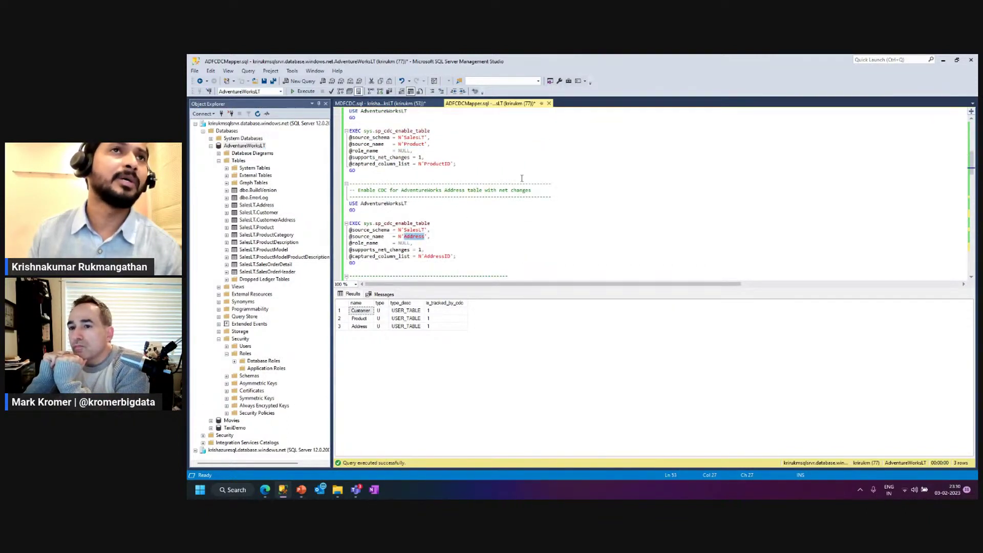
{"action": "scroll", "coordinate": [520, 180], "scroll_direction": "up", "scroll_amount": 2}
{"action": "scroll", "coordinate": [521, 178], "scroll_direction": "up", "scroll_amount": 4}
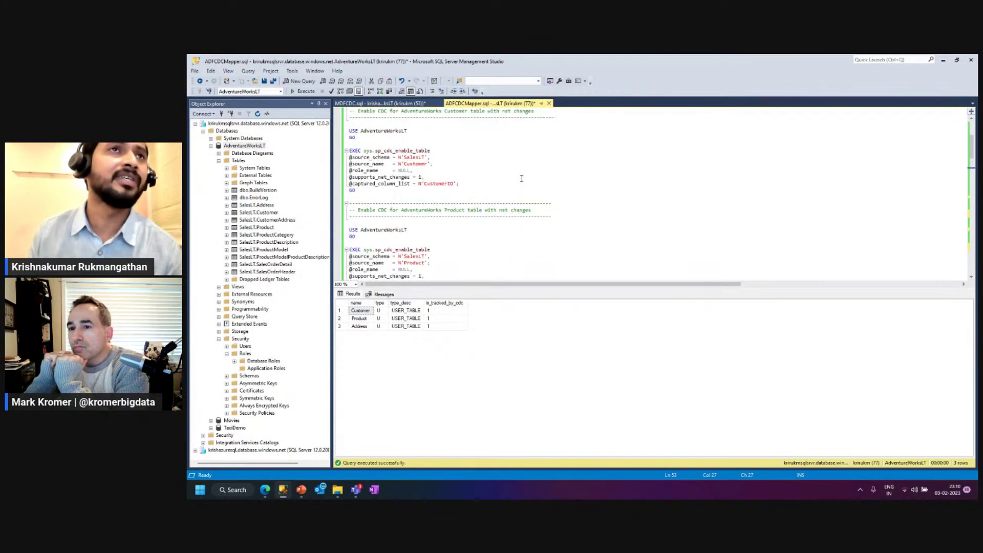
{"action": "scroll", "coordinate": [459, 209], "scroll_direction": "down", "scroll_amount": 10}
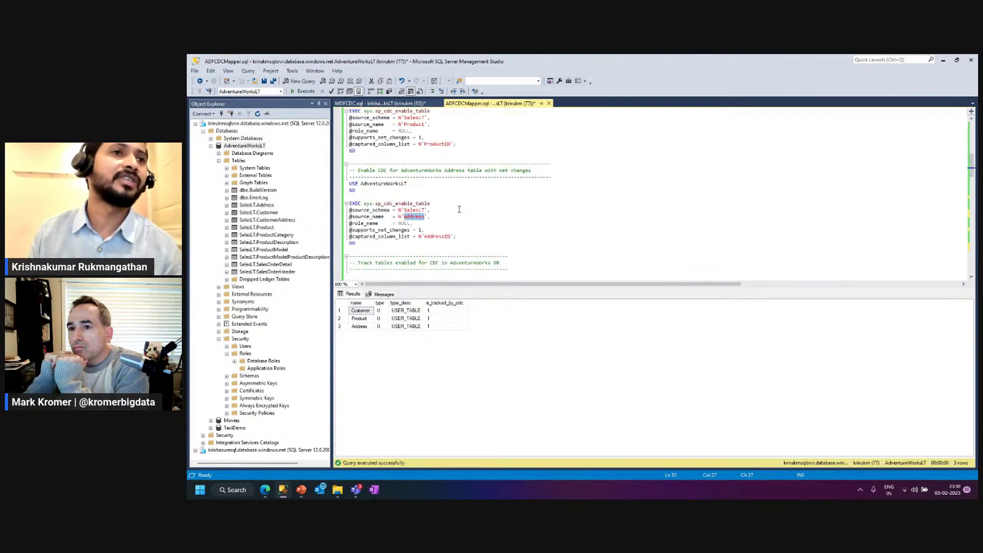
Return to Azure Data Factory and set the mapping's source linked service to SourceAzureSQLDB_LS.
{"action": "left_click", "coordinate": [943, 60]}
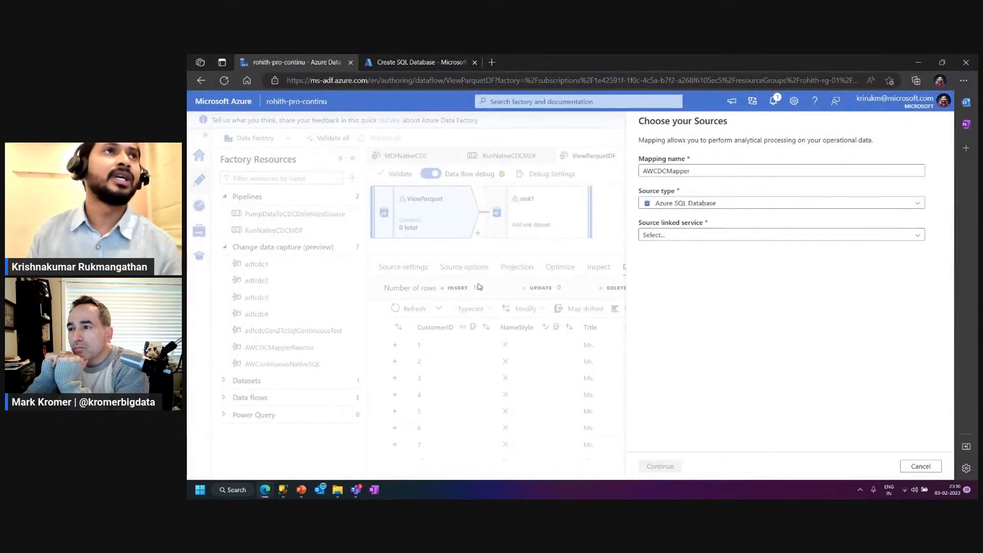
{"action": "left_click", "coordinate": [780, 241]}
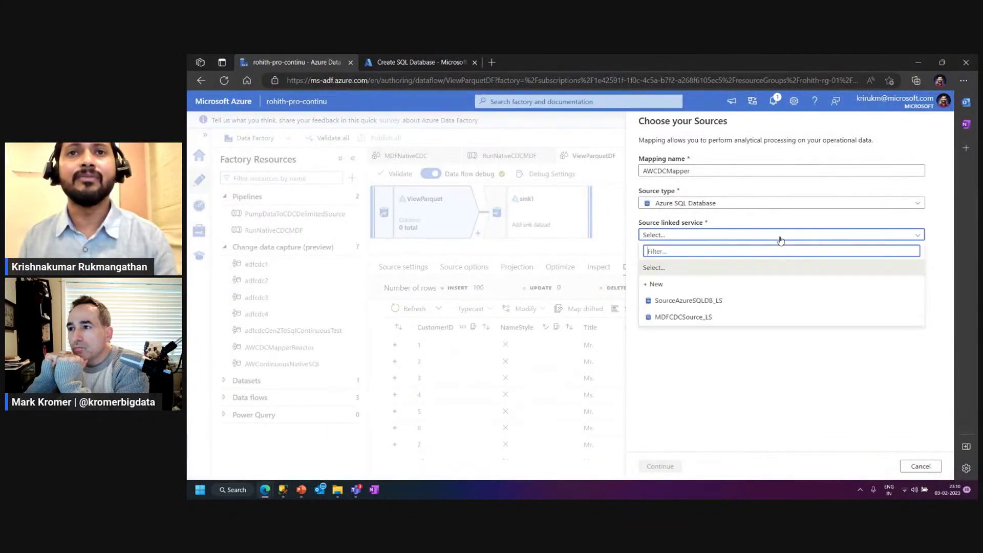
{"action": "left_click", "coordinate": [722, 301]}
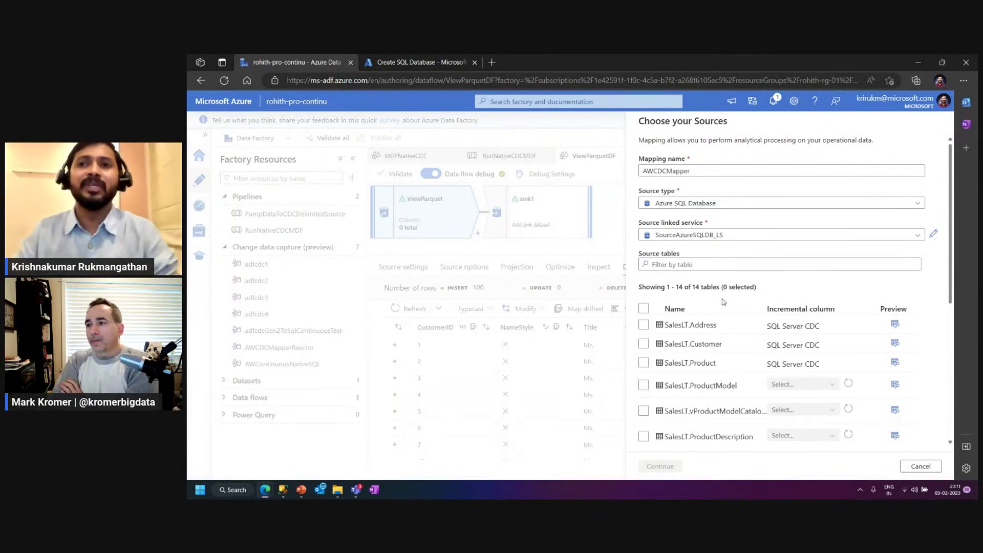
Examine the source tables' incremental columns, selecting SalesLT.ProductModel only to view its column options and deselecting it again.
{"action": "scroll", "coordinate": [952, 233], "scroll_direction": "down", "scroll_amount": 2}
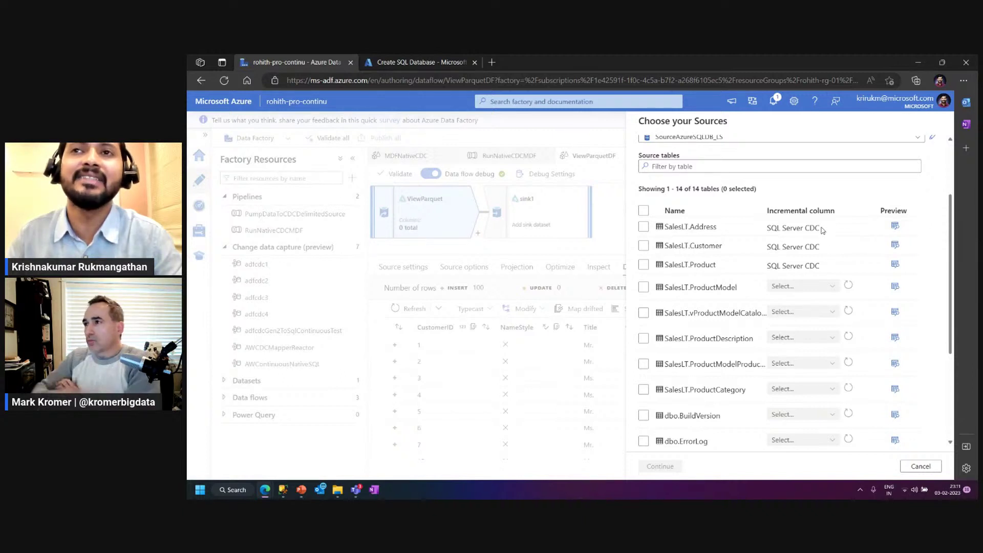
{"action": "left_click_drag", "start_coordinate": [769, 226], "coordinate": [877, 263]}
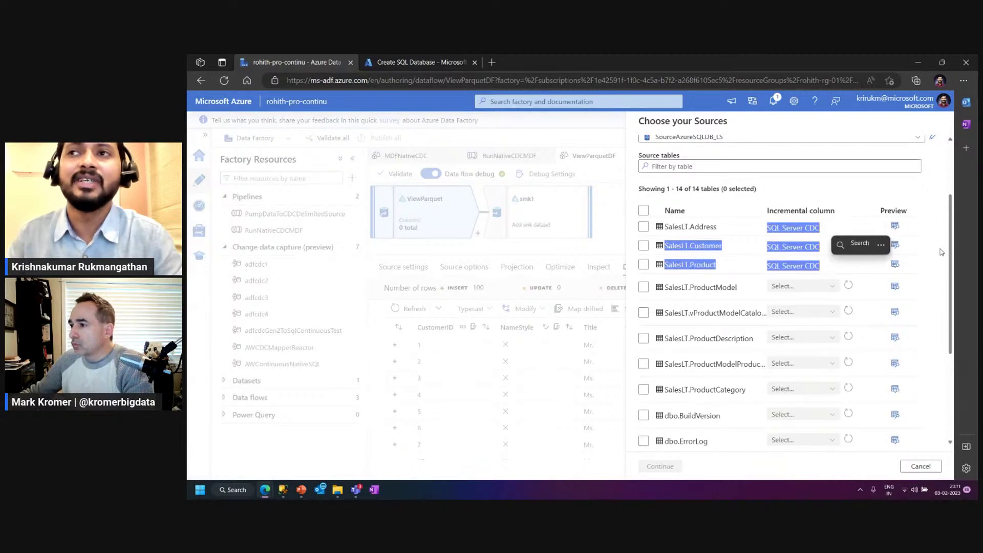
{"action": "left_click_drag", "start_coordinate": [951, 240], "coordinate": [955, 273]}
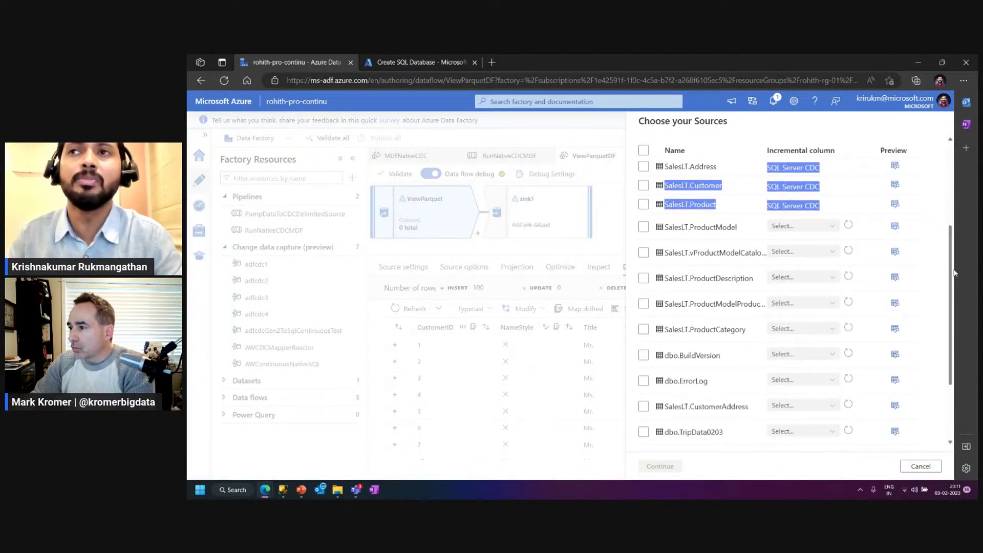
{"action": "left_click", "coordinate": [836, 228]}
{"action": "left_click", "coordinate": [643, 227]}
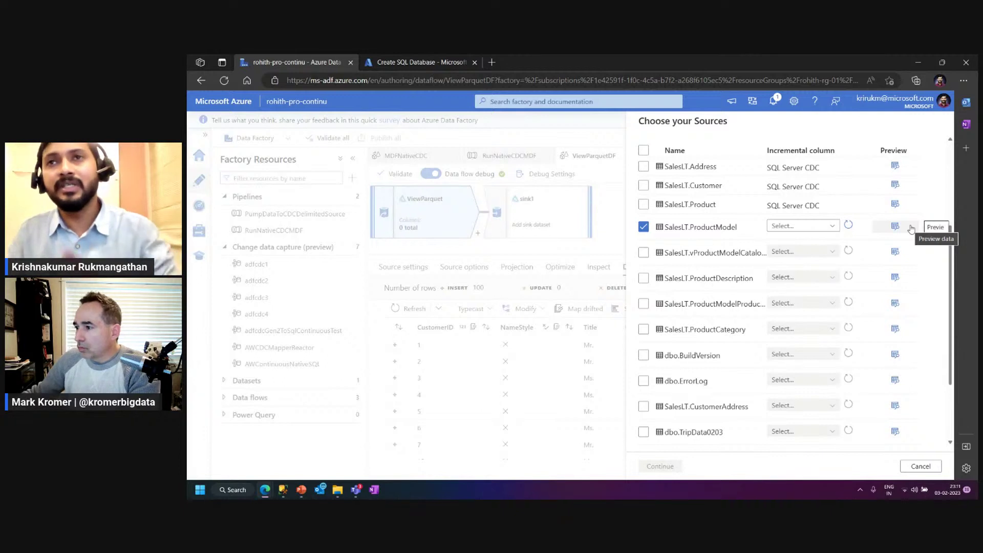
{"action": "left_click", "coordinate": [837, 228]}
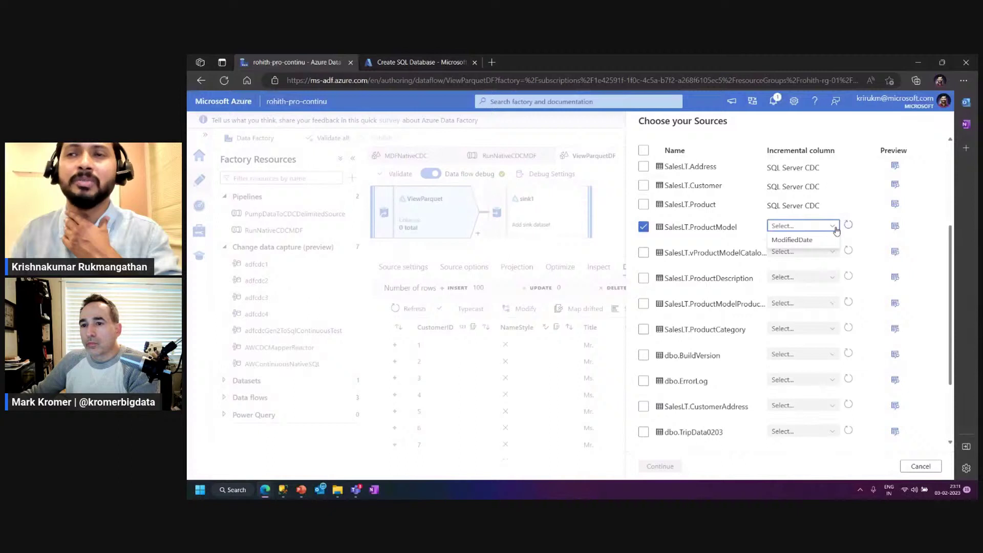
{"action": "left_click", "coordinate": [644, 227]}
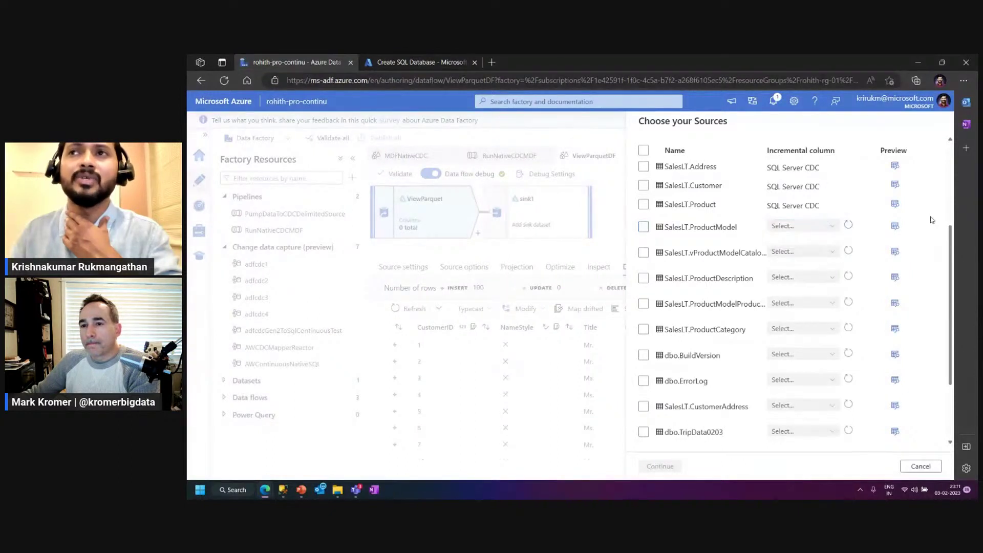
Select SalesLT.Address, SalesLT.Customer and SalesLT.Product as the source tables.
{"action": "left_click_drag", "start_coordinate": [951, 239], "coordinate": [950, 200]}
{"action": "left_click", "coordinate": [643, 242]}
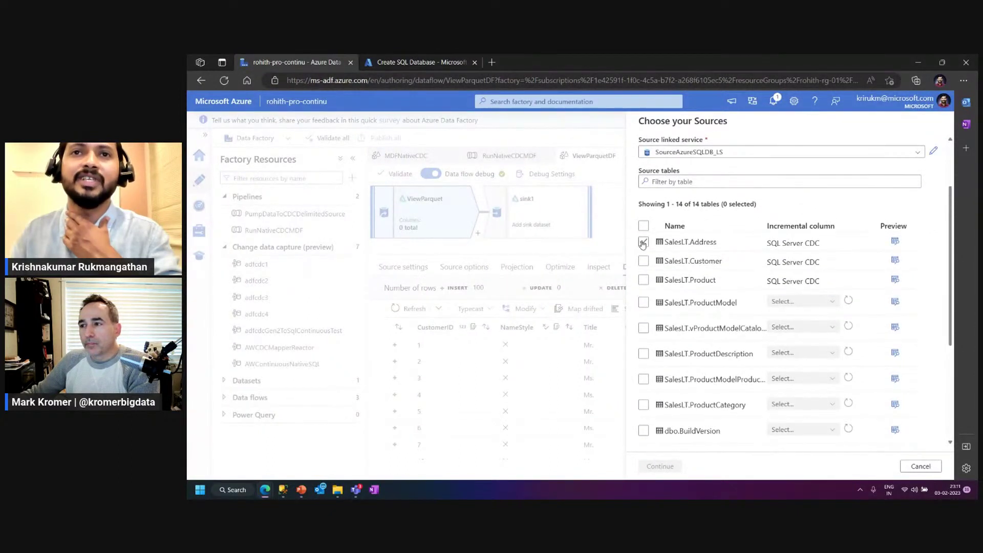
{"action": "left_click", "coordinate": [644, 261]}
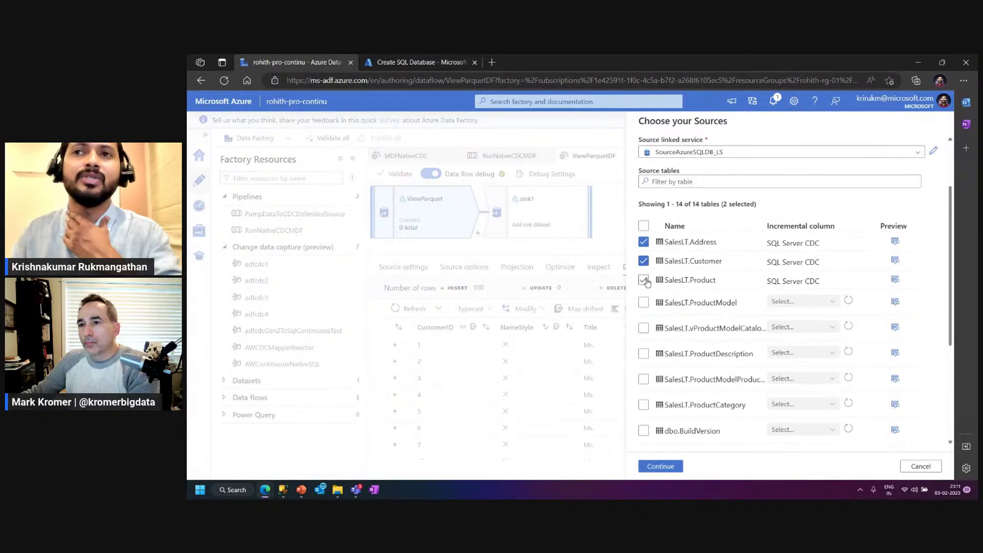
{"action": "left_click", "coordinate": [645, 281]}
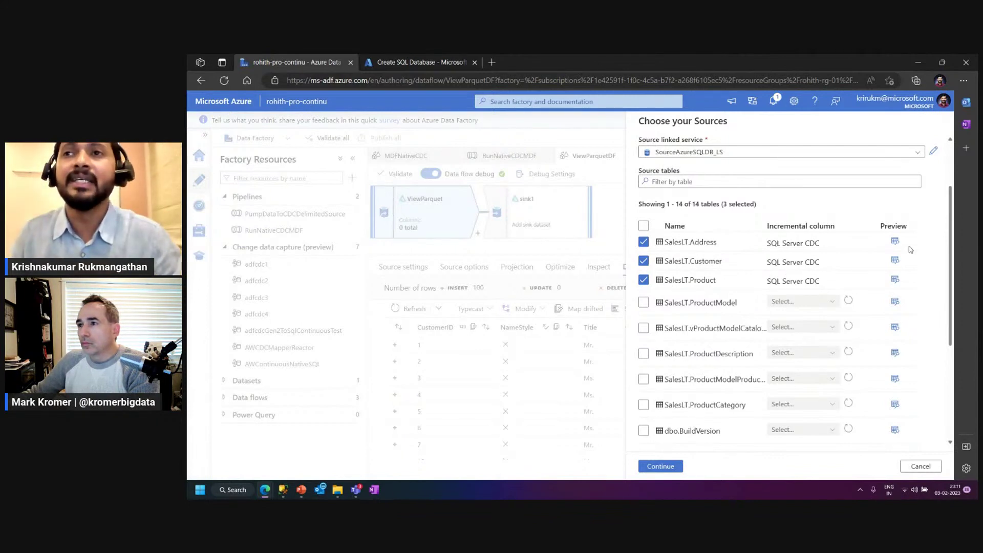
Preview the data of the SalesLT.Address source table and close the preview.
{"action": "left_click", "coordinate": [895, 242]}
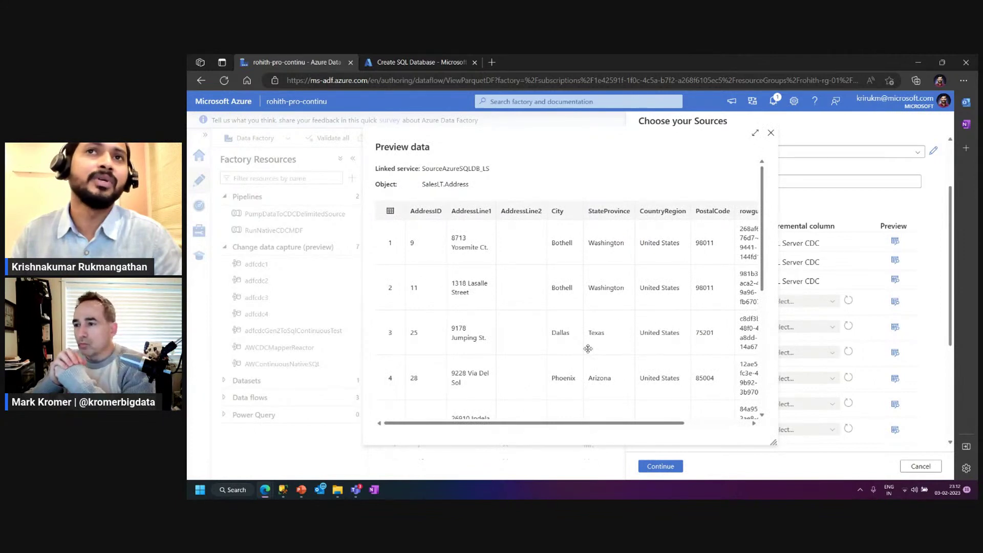
{"action": "left_click_drag", "start_coordinate": [529, 423], "coordinate": [462, 422]}
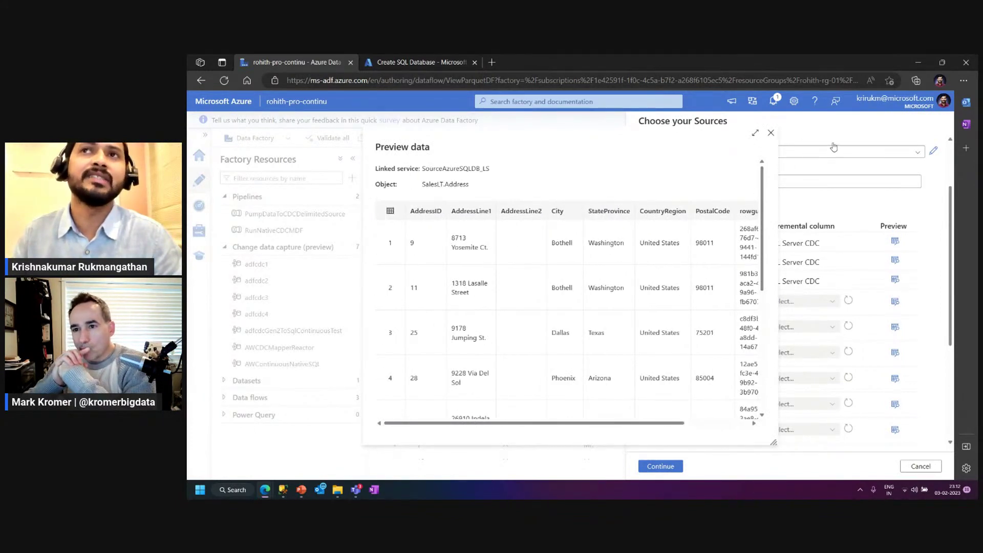
{"action": "left_click", "coordinate": [771, 133]}
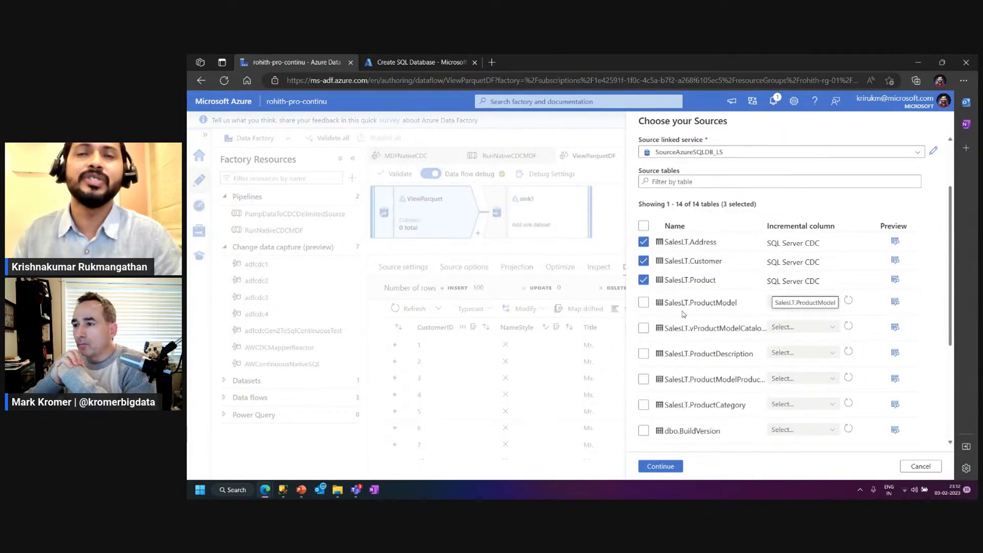
Continue to the targets and set the target type to Delta with the linked service TargetADLSgen2_LS.
{"action": "left_click", "coordinate": [677, 469]}
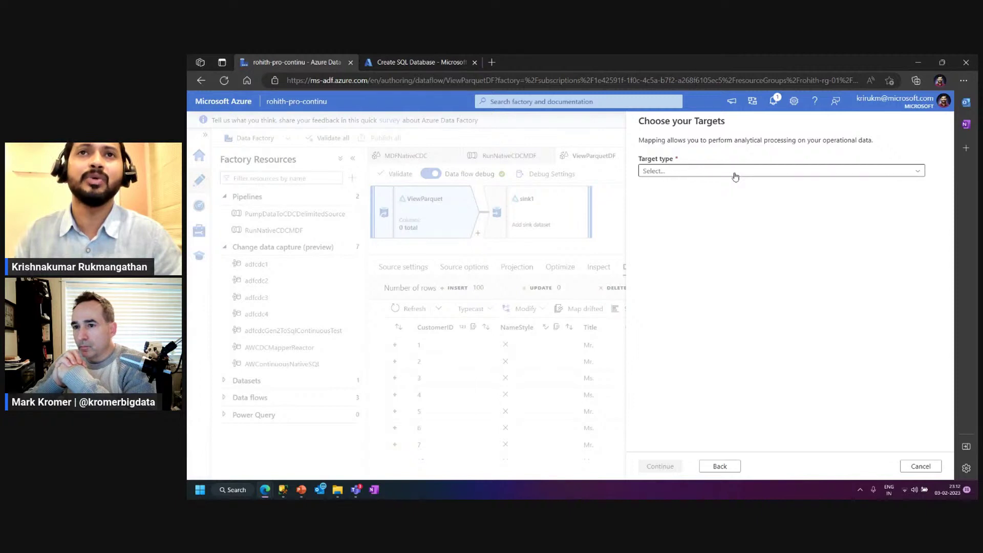
{"action": "left_click", "coordinate": [736, 177]}
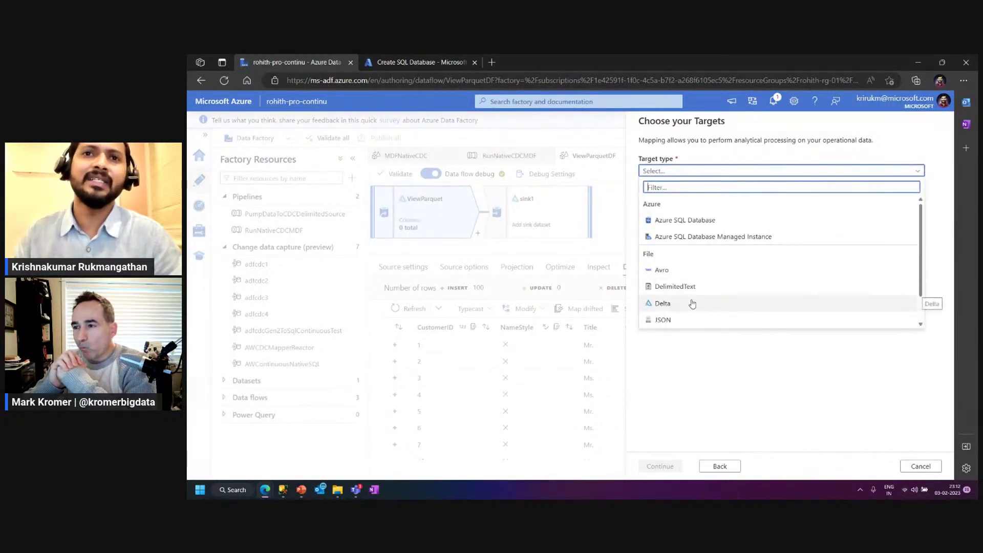
{"action": "left_click", "coordinate": [693, 303]}
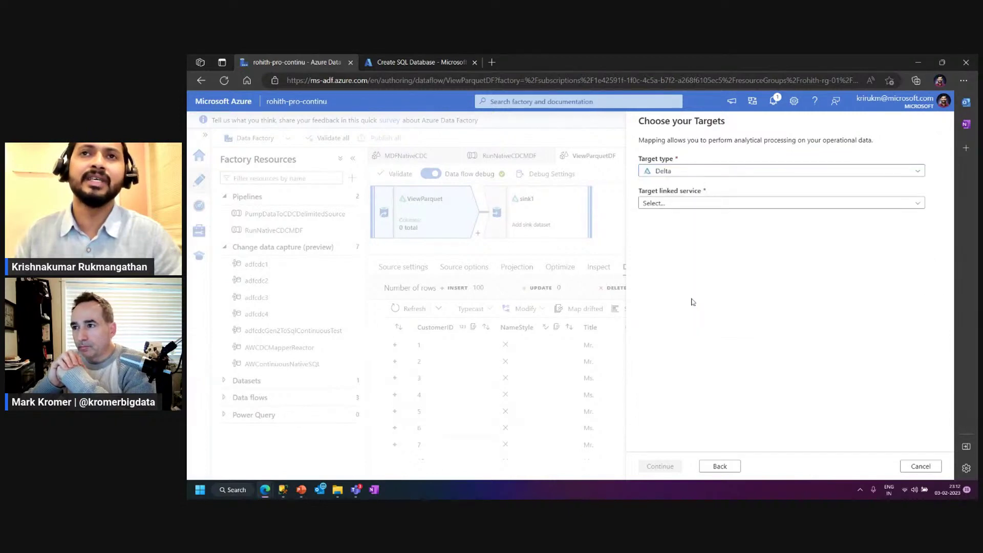
{"action": "left_click", "coordinate": [729, 202]}
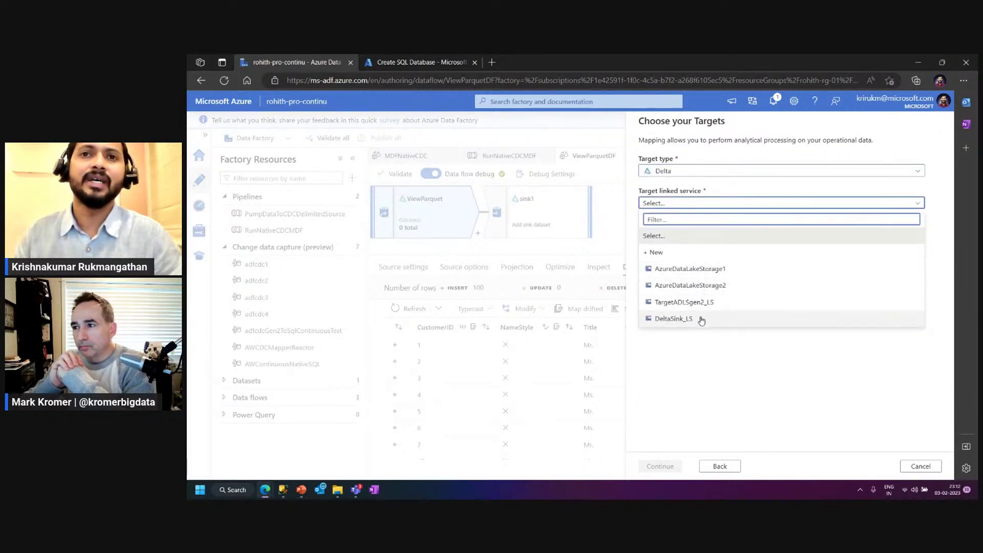
{"action": "left_click", "coordinate": [702, 302]}
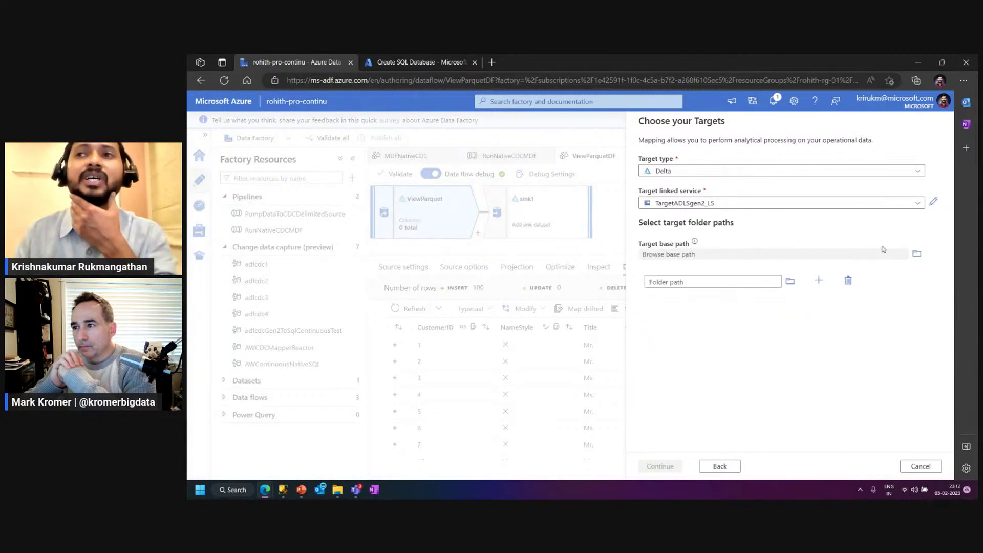
Set the target base path to the awnativecontinousoutput folder and finish creating the mapping.
{"action": "left_click", "coordinate": [917, 253]}
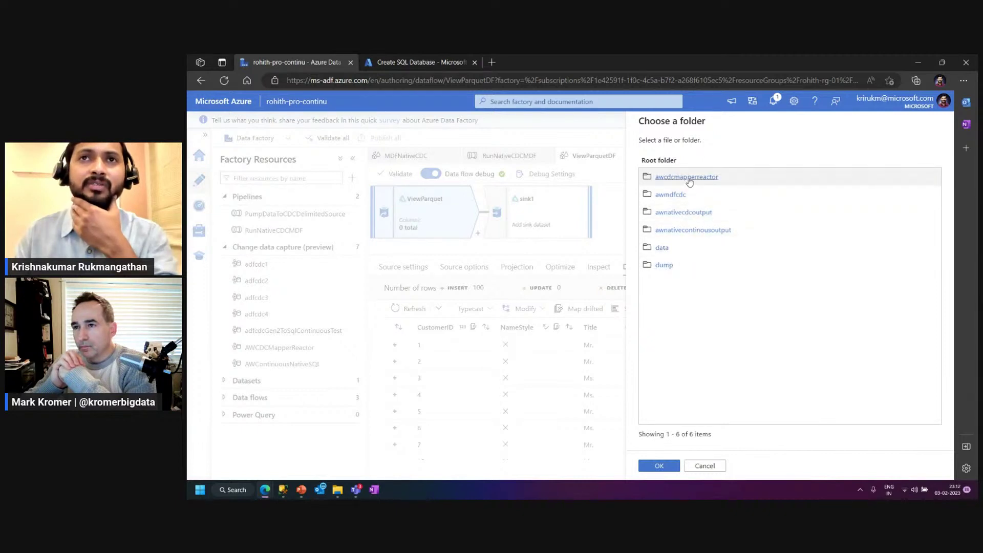
{"action": "left_click", "coordinate": [687, 177]}
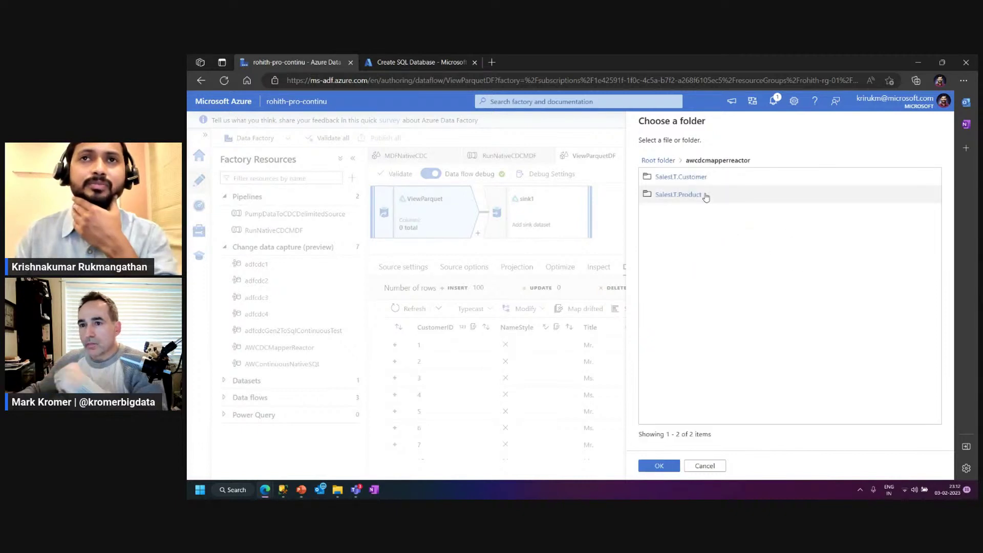
{"action": "left_click", "coordinate": [660, 161]}
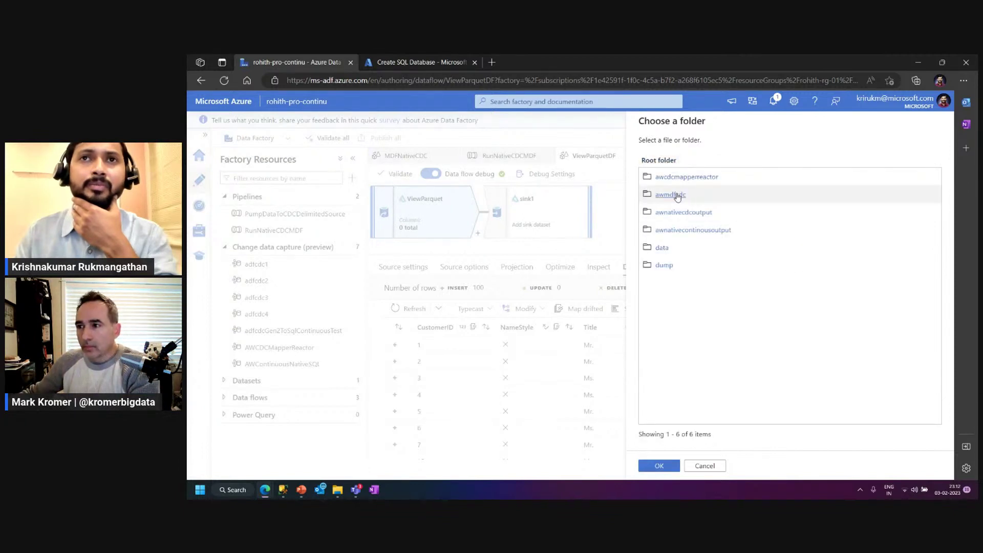
{"action": "left_click", "coordinate": [690, 232]}
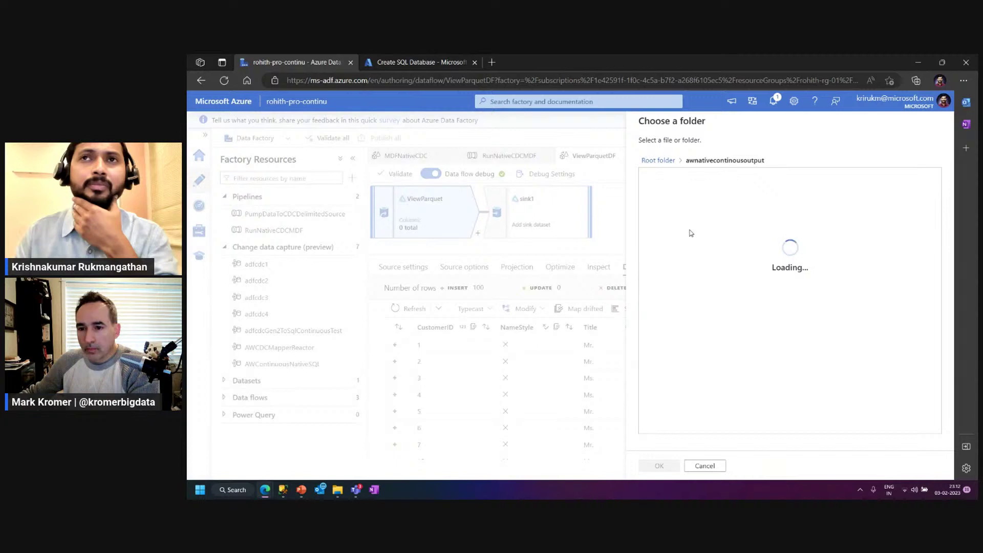
{"action": "left_click", "coordinate": [659, 465]}
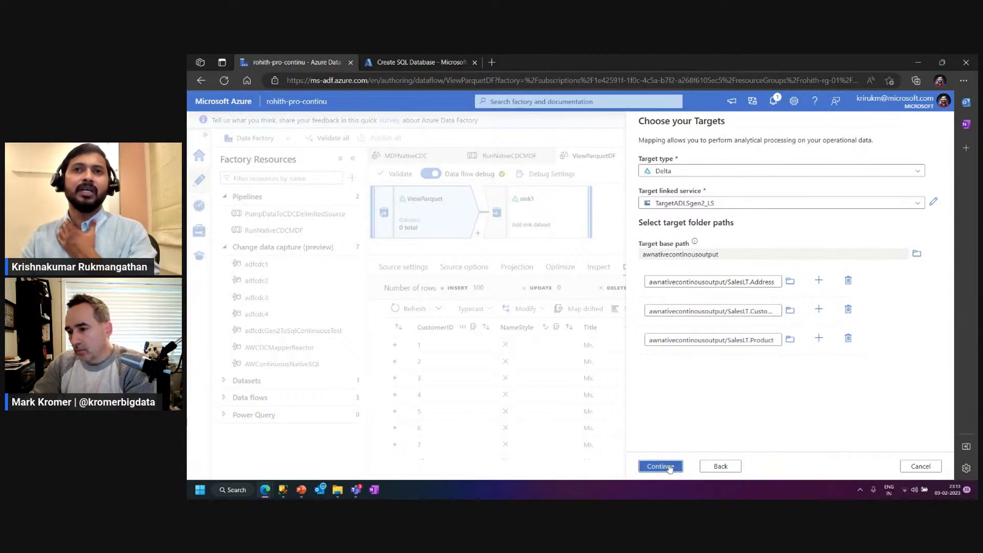
{"action": "left_click", "coordinate": [662, 467]}
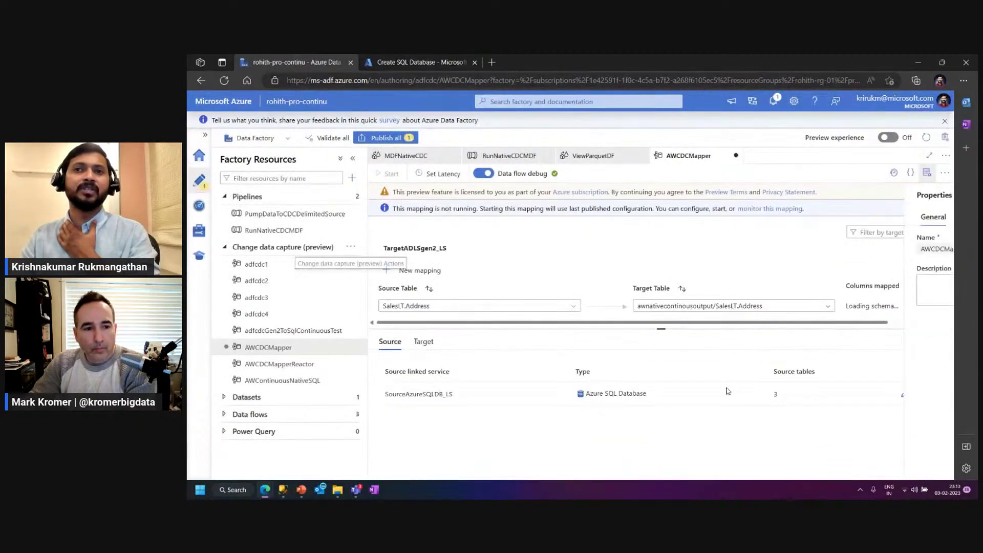
Hide the mapping's properties and enlarge the table mapping list to review the source tables, target tables and mapped columns.
{"action": "left_click", "coordinate": [927, 172]}
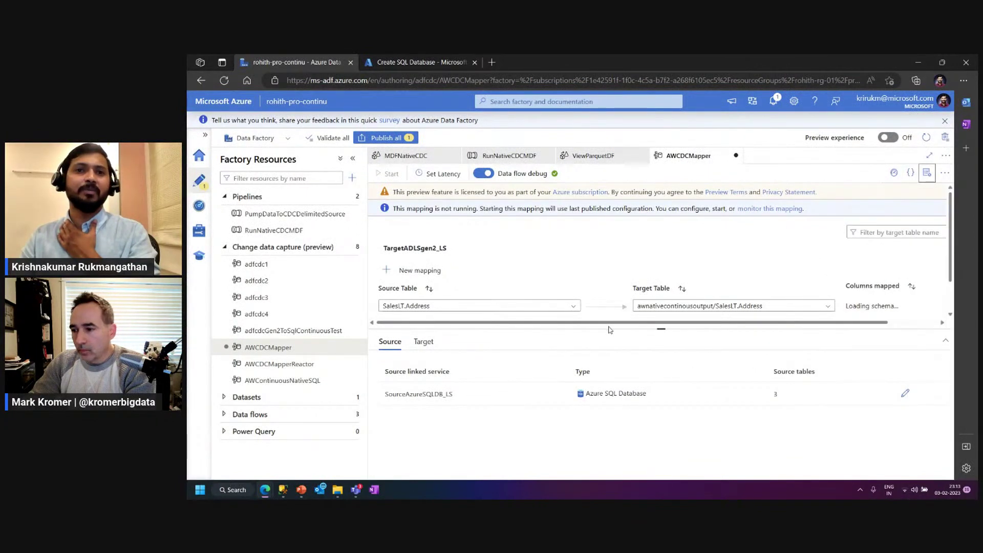
{"action": "left_click_drag", "start_coordinate": [609, 331], "coordinate": [609, 393]}
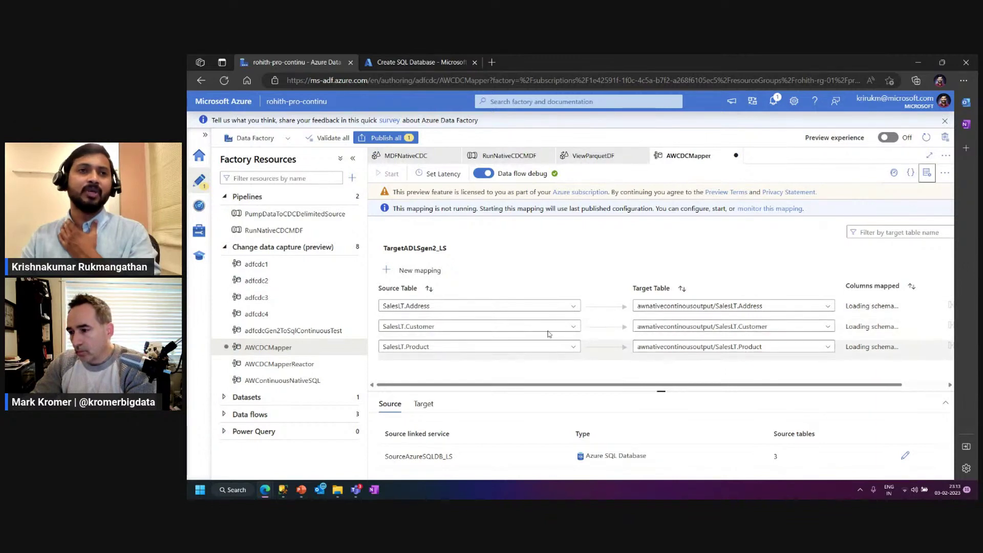
{"action": "left_click_drag", "start_coordinate": [601, 385], "coordinate": [644, 385]}
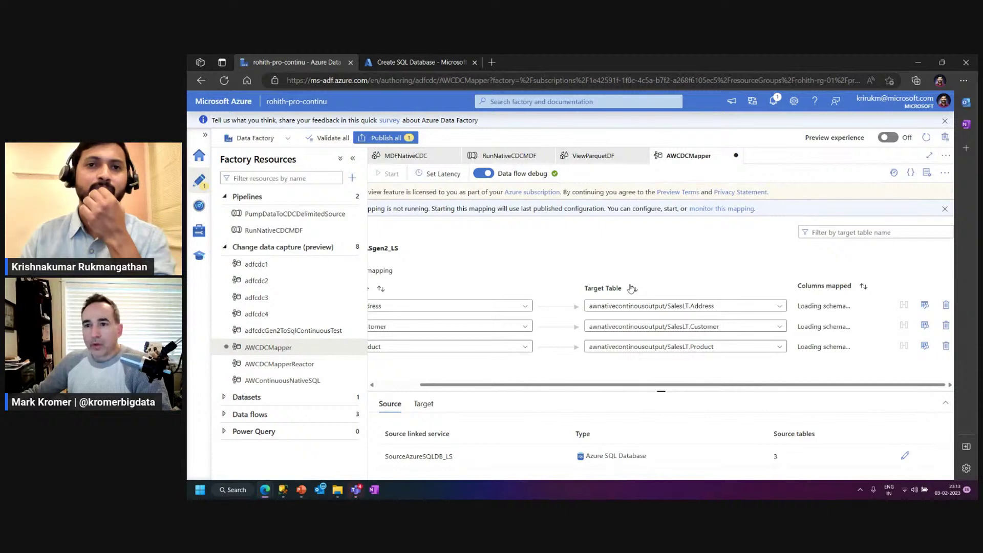
{"action": "left_click_drag", "start_coordinate": [657, 390], "coordinate": [651, 372]}
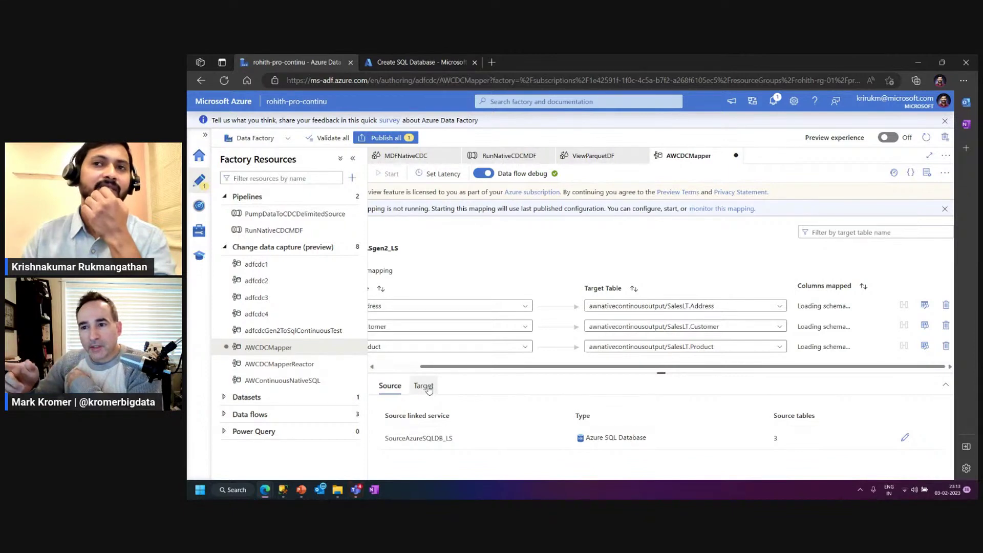
{"action": "left_click_drag", "start_coordinate": [468, 373], "coordinate": [470, 392]}
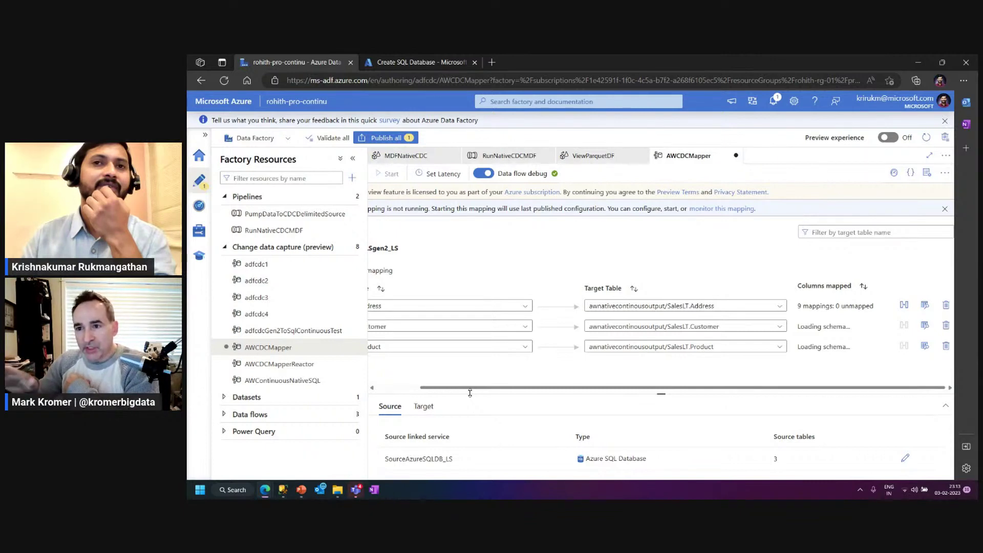
{"action": "left_click_drag", "start_coordinate": [470, 390], "coordinate": [401, 391]}
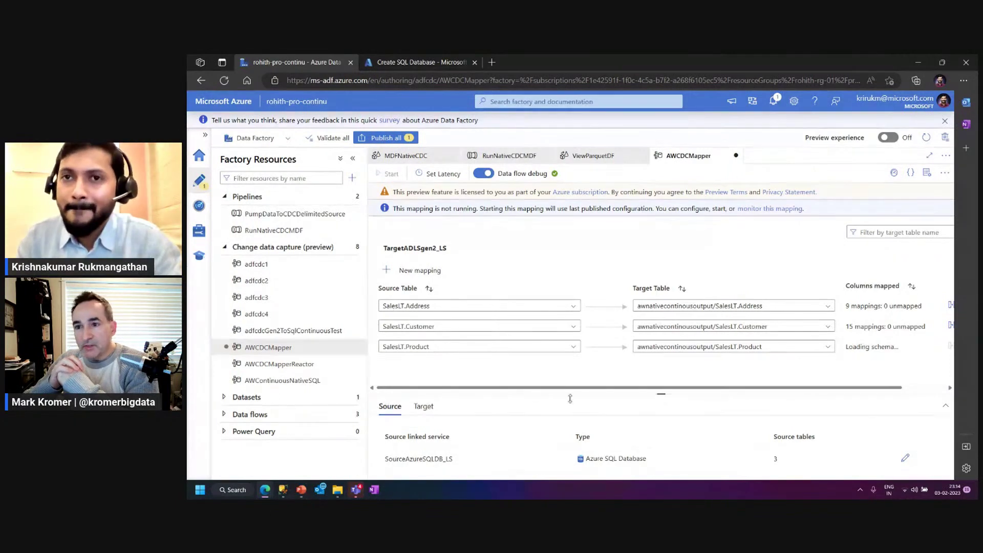
{"action": "left_click_drag", "start_coordinate": [661, 388], "coordinate": [784, 394]}
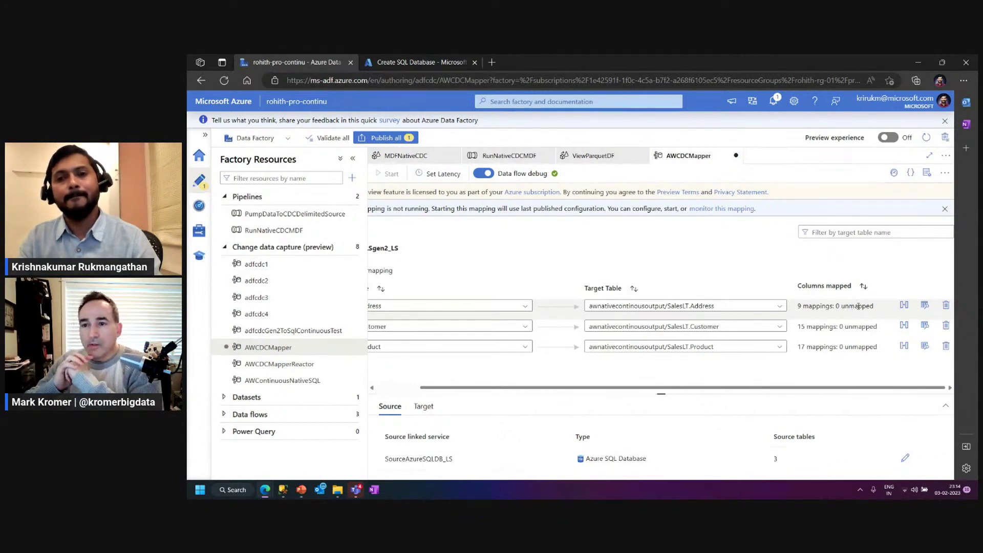
View the column mappings of the SalesLT.Address table and return to the list of table mappings.
{"action": "left_click", "coordinate": [904, 306]}
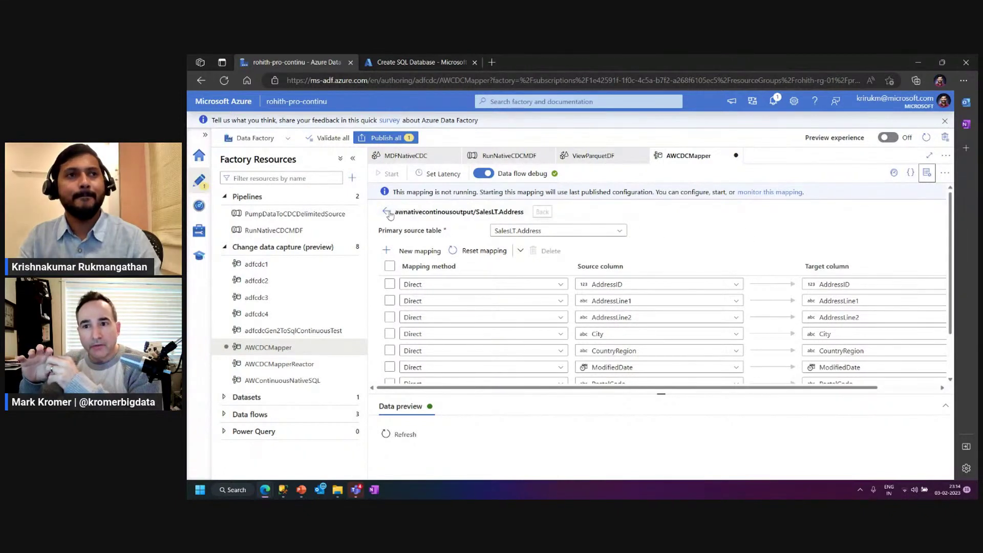
{"action": "left_click", "coordinate": [386, 211]}
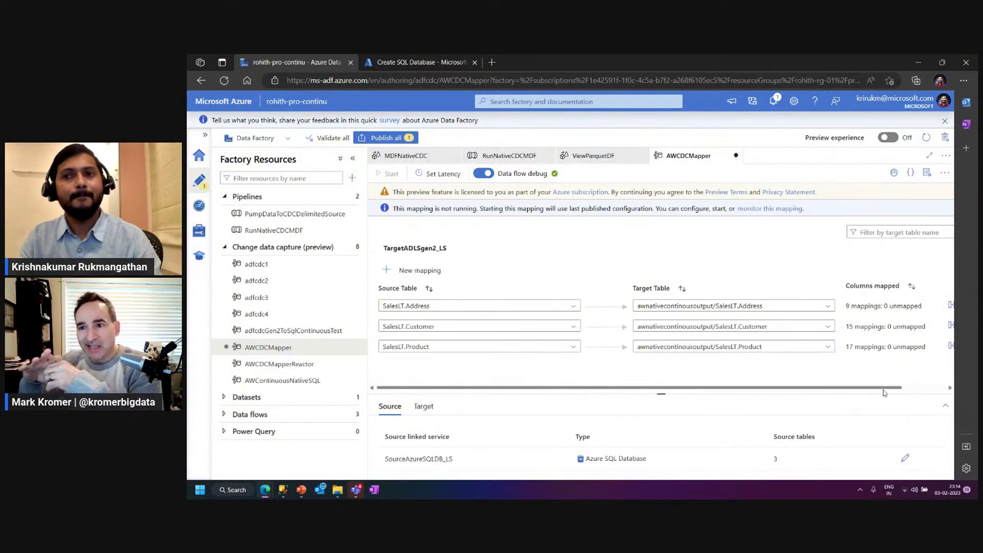
{"action": "left_click_drag", "start_coordinate": [884, 388], "coordinate": [938, 391]}
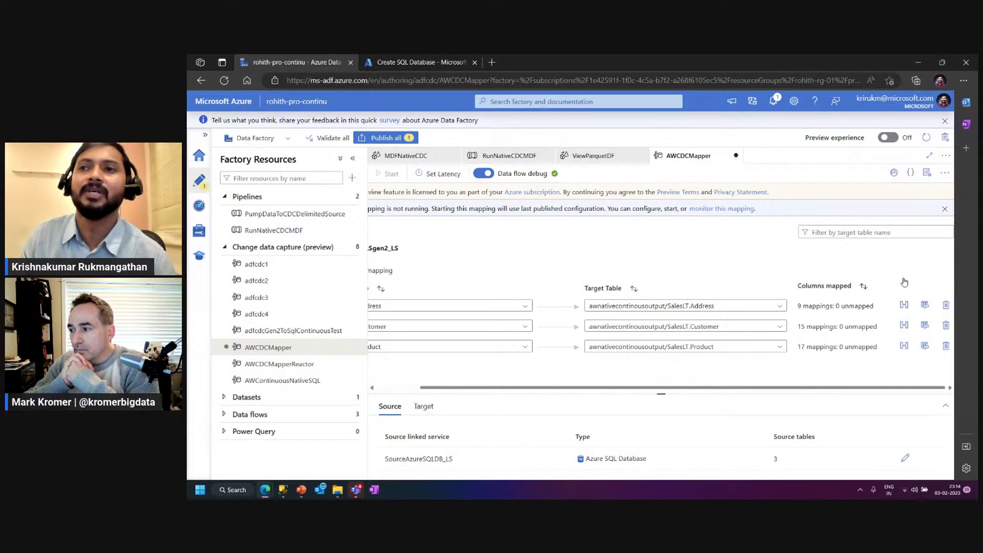
Open the column mappings of the SalesLT.Customer table, hide the properties and enlarge the column list.
{"action": "left_click", "coordinate": [904, 328]}
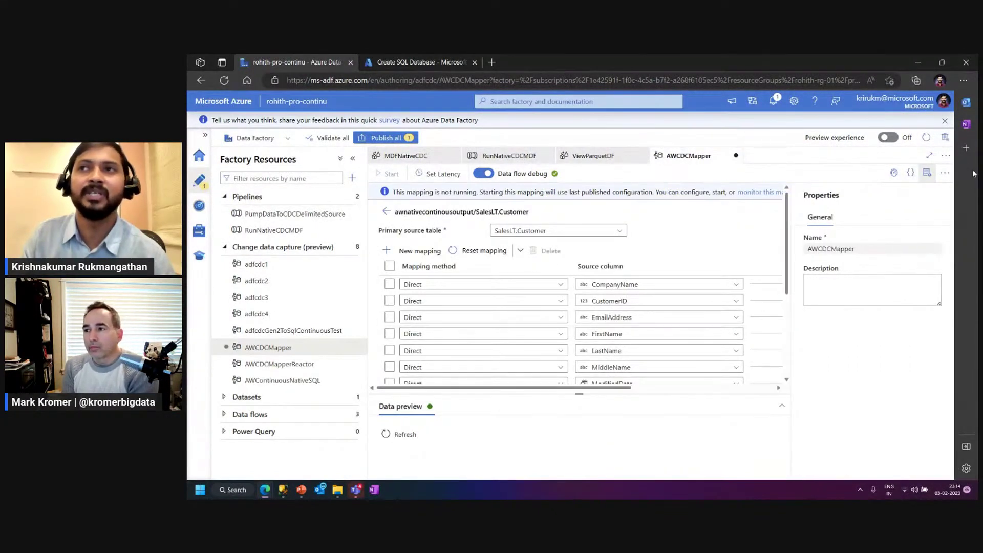
{"action": "left_click", "coordinate": [926, 173]}
{"action": "left_click_drag", "start_coordinate": [667, 388], "coordinate": [663, 451]}
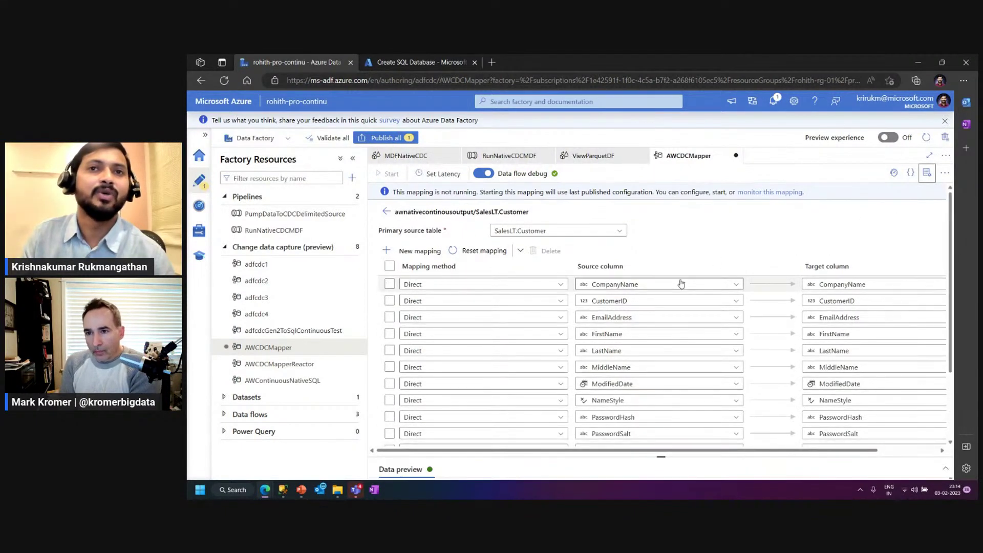
{"action": "scroll", "coordinate": [681, 284], "scroll_direction": "down", "scroll_amount": 1}
{"action": "scroll", "coordinate": [681, 285], "scroll_direction": "down", "scroll_amount": 2}
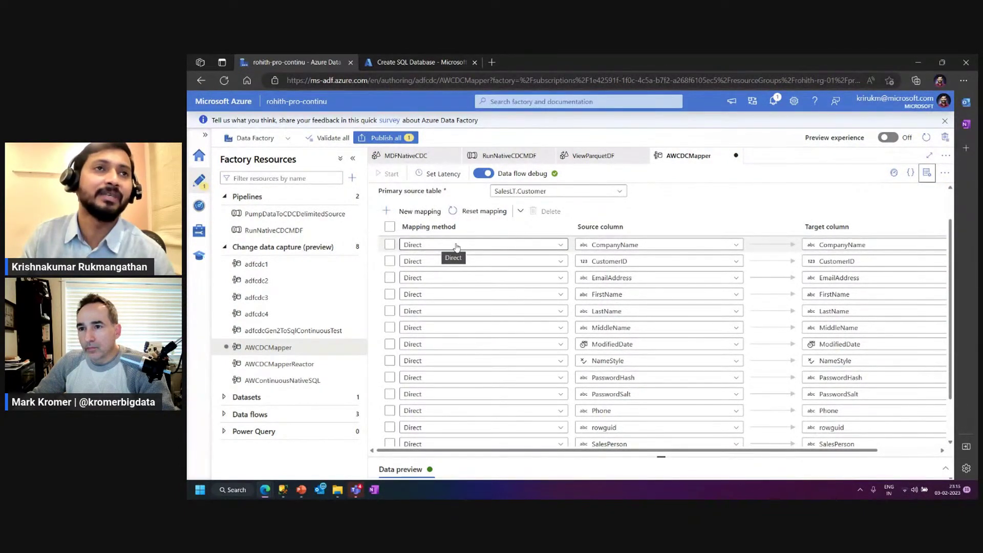
Examine the mapping methods available for the CompanyName column and close the list without changing the method.
{"action": "left_click", "coordinate": [513, 246]}
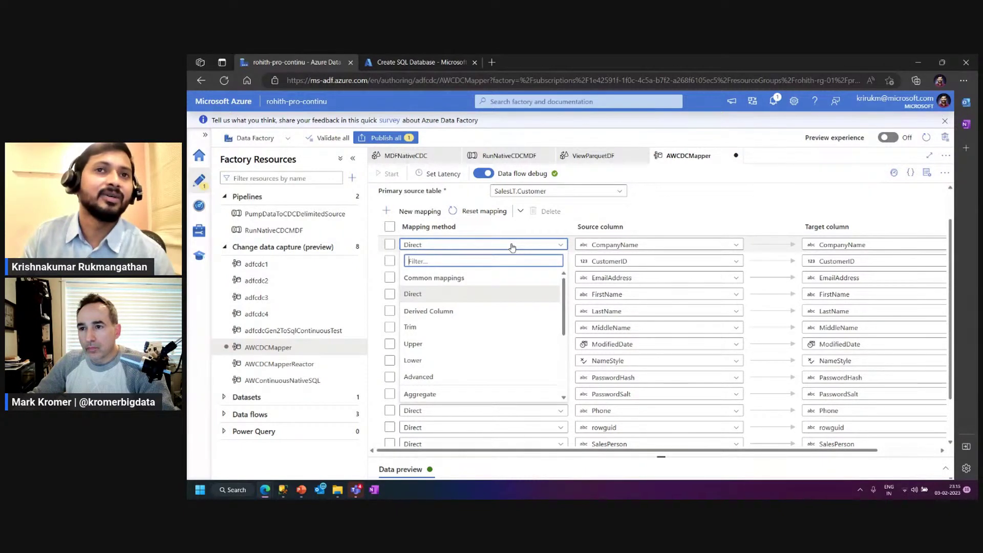
{"action": "left_click", "coordinate": [512, 247]}
{"action": "left_click", "coordinate": [511, 248]}
{"action": "mouse_move", "coordinate": [566, 300]}
{"action": "left_mouse_down"}
{"action": "mouse_move", "coordinate": [563, 365]}
{"action": "mouse_move", "coordinate": [565, 283]}
{"action": "left_mouse_up"}
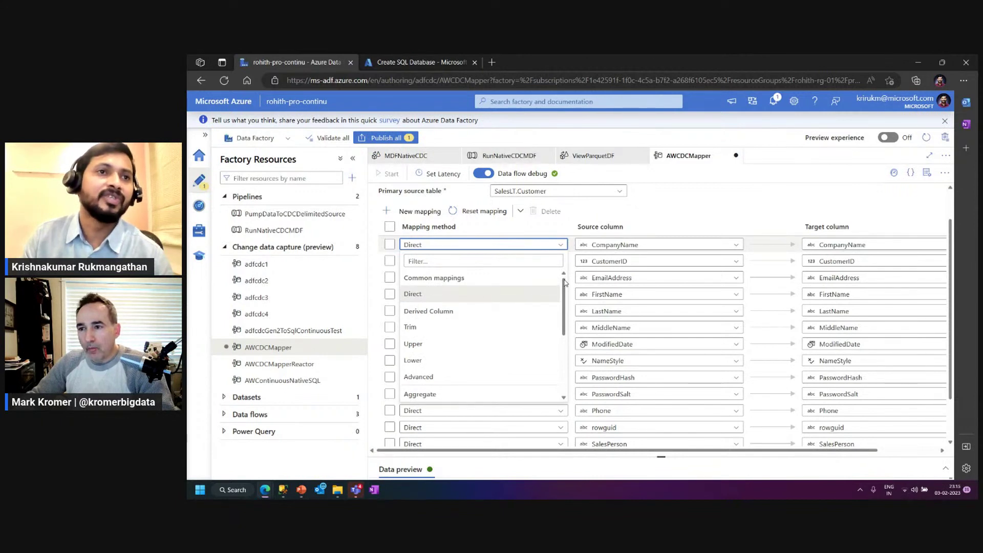
{"action": "left_click_drag", "start_coordinate": [565, 295], "coordinate": [573, 265]}
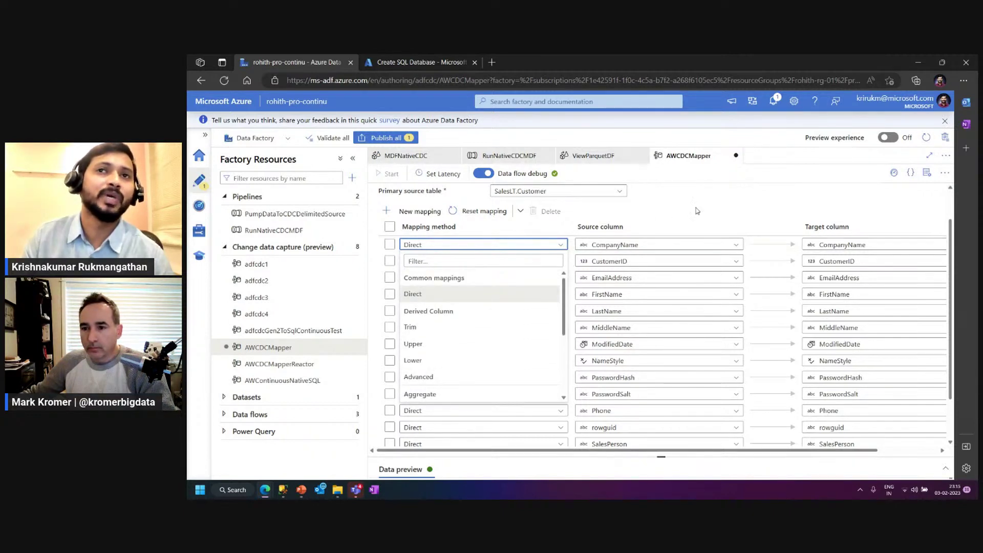
{"action": "left_click", "coordinate": [696, 211]}
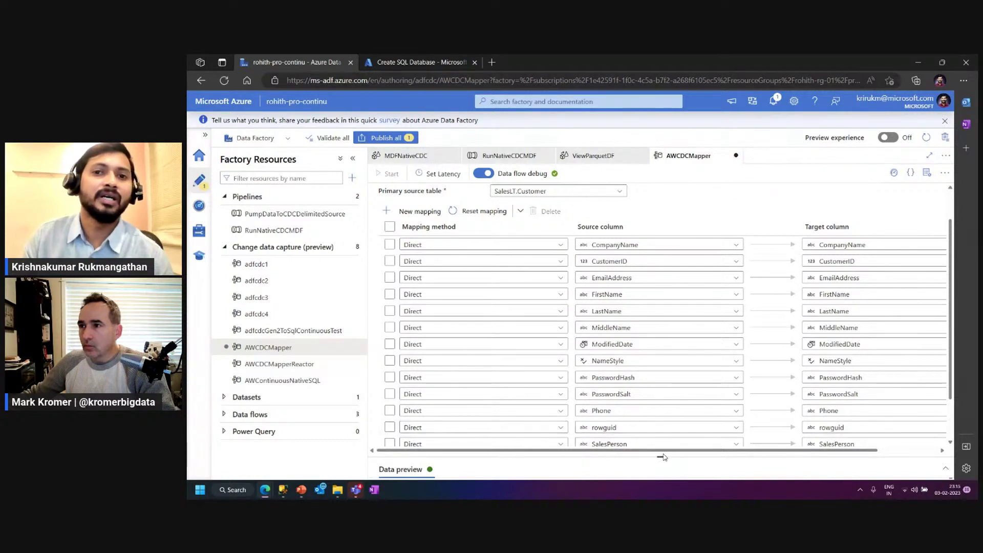
Mark CustomerID as the key column in the SalesLT.Customer column mappings.
{"action": "left_click_drag", "start_coordinate": [666, 452], "coordinate": [763, 454]}
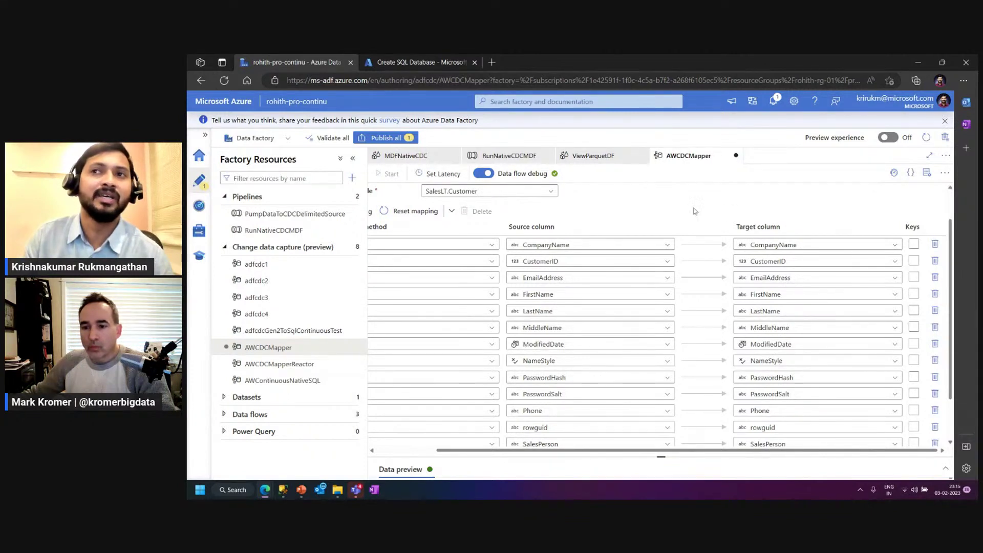
{"action": "scroll", "coordinate": [911, 343], "scroll_direction": "down", "scroll_amount": 1}
{"action": "scroll", "coordinate": [646, 347], "scroll_direction": "up", "scroll_amount": 2}
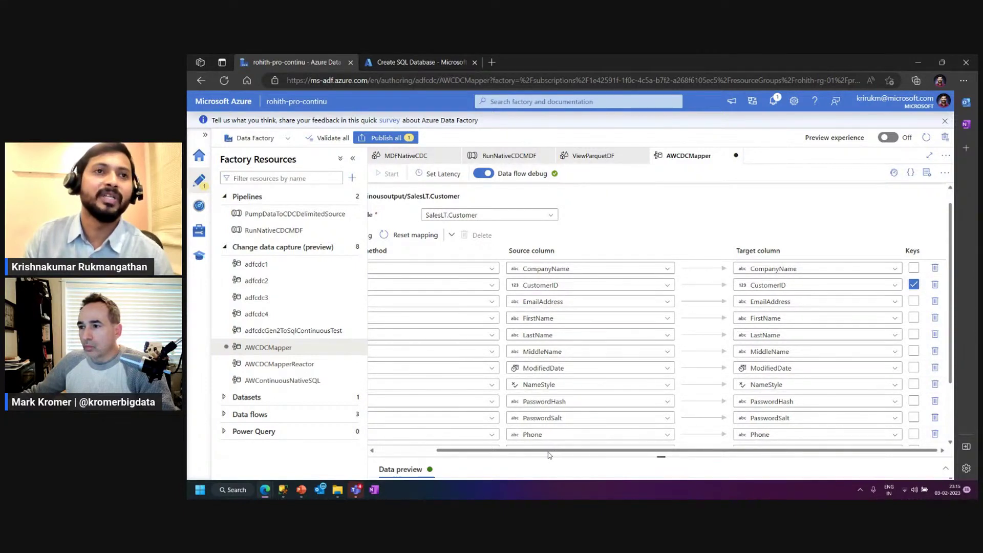
Set the mapping method of the EmailAddress column to Lower.
{"action": "left_click_drag", "start_coordinate": [554, 455], "coordinate": [494, 454]}
{"action": "scroll", "coordinate": [471, 361], "scroll_direction": "down", "scroll_amount": 2}
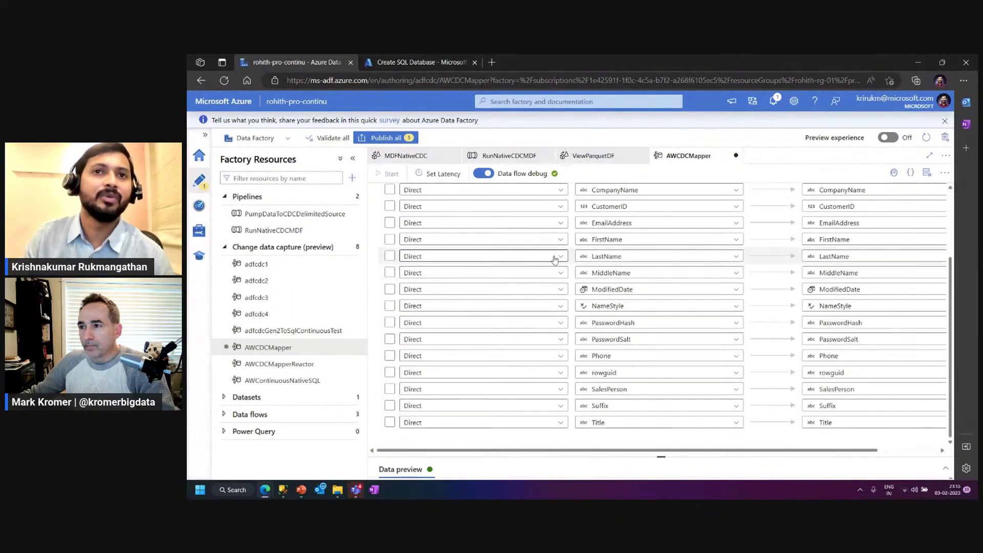
{"action": "left_click", "coordinate": [560, 224]}
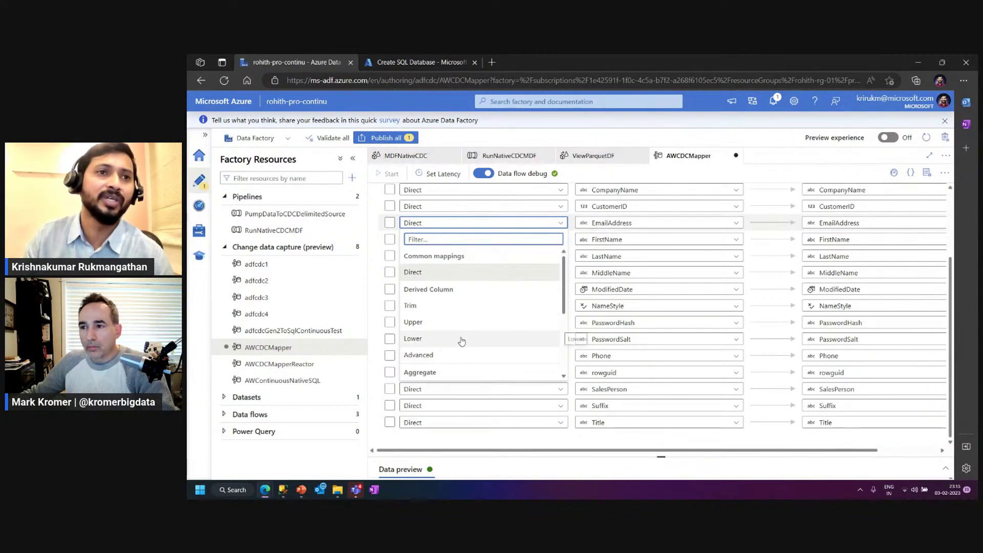
{"action": "left_click", "coordinate": [462, 339]}
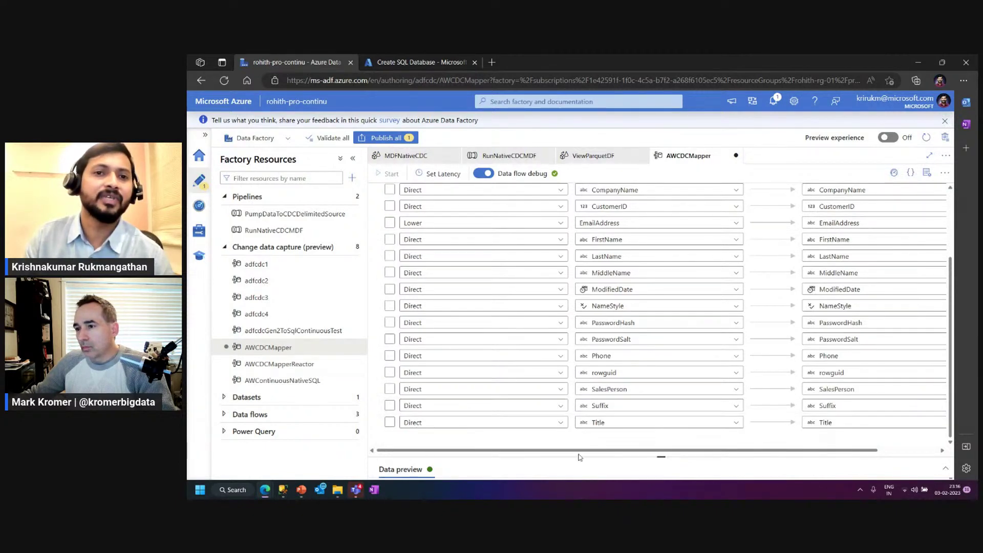
{"action": "left_click", "coordinate": [561, 422]}
{"action": "scroll", "coordinate": [567, 419], "scroll_direction": "down", "scroll_amount": 1}
{"action": "left_click_drag", "start_coordinate": [564, 414], "coordinate": [609, 420]}
{"action": "left_click", "coordinate": [608, 420]}
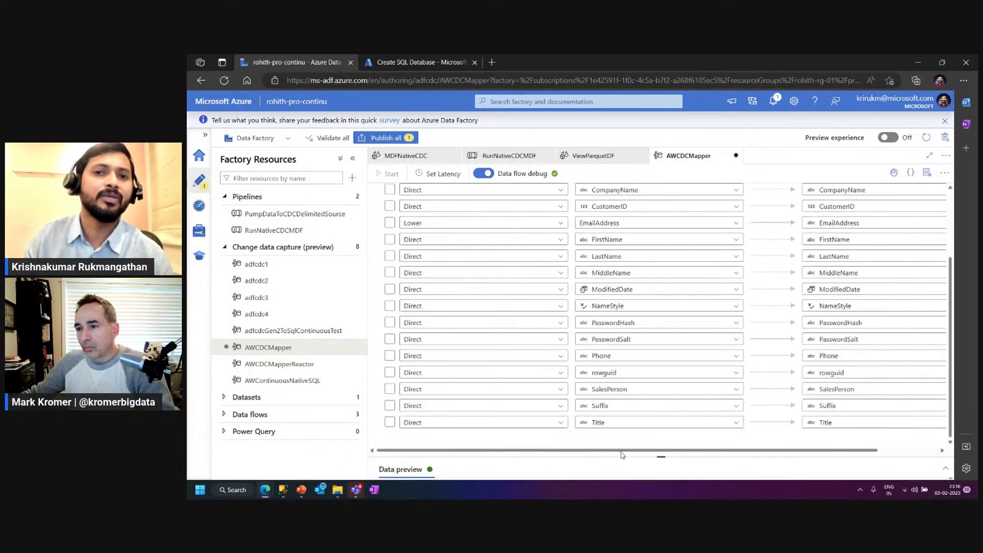
{"action": "left_click_drag", "start_coordinate": [622, 458], "coordinate": [527, 333]}
{"action": "left_click_drag", "start_coordinate": [622, 307], "coordinate": [597, 457]}
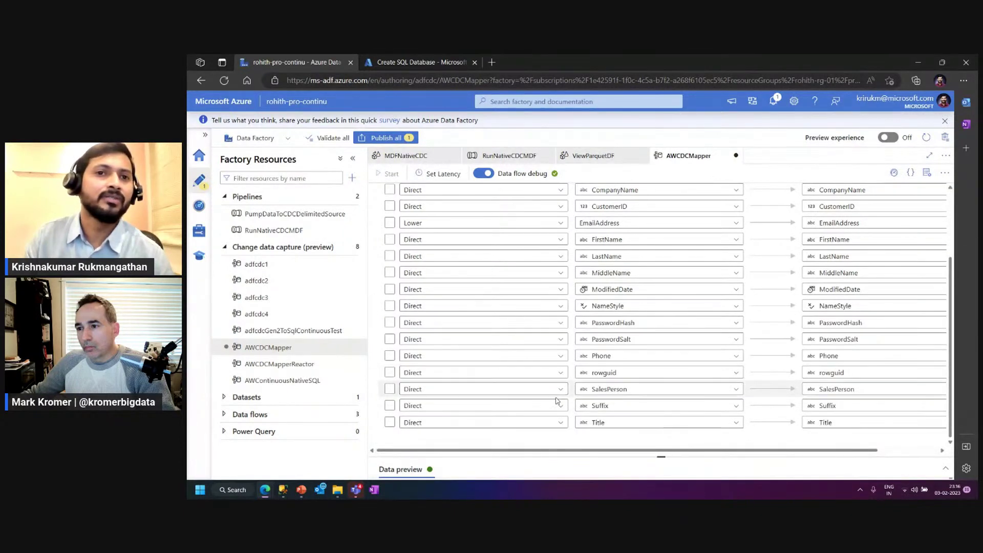
Set the mapping method of the Suffix column to Advanced and open the expression builder for it.
{"action": "left_click", "coordinate": [559, 406]}
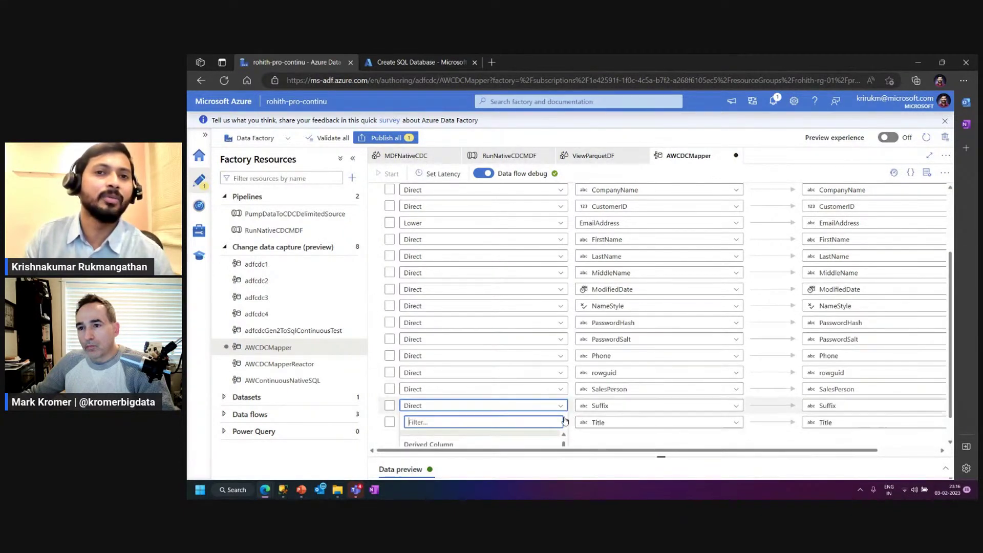
{"action": "scroll", "coordinate": [567, 421], "scroll_direction": "down", "scroll_amount": 1}
{"action": "scroll", "coordinate": [537, 418], "scroll_direction": "down", "scroll_amount": 2}
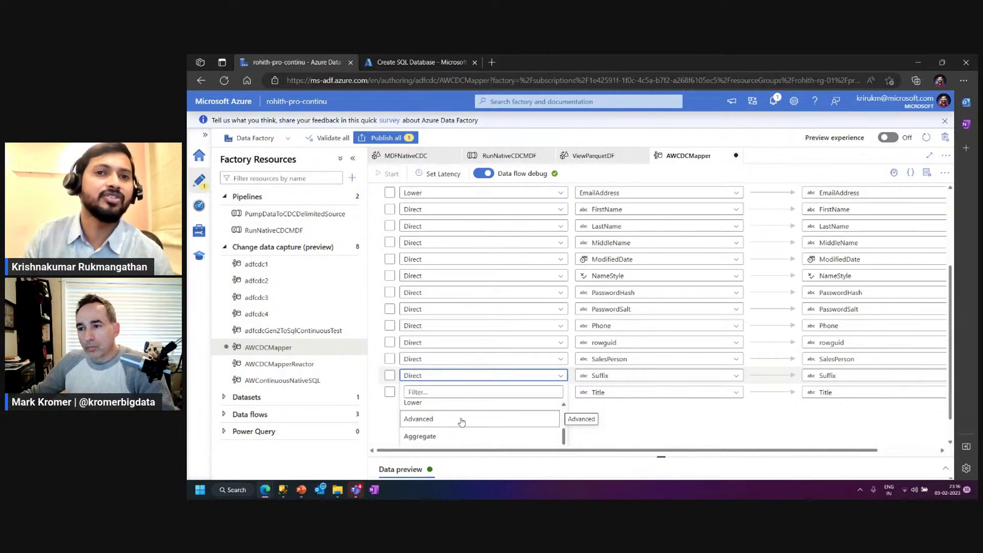
{"action": "left_click", "coordinate": [461, 420]}
{"action": "left_click", "coordinate": [609, 406]}
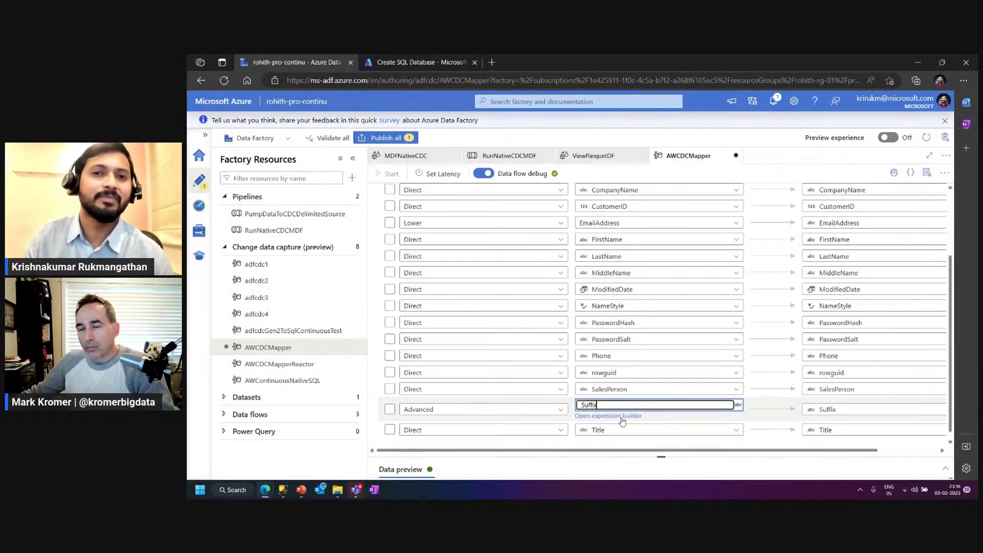
{"action": "left_click", "coordinate": [621, 416]}
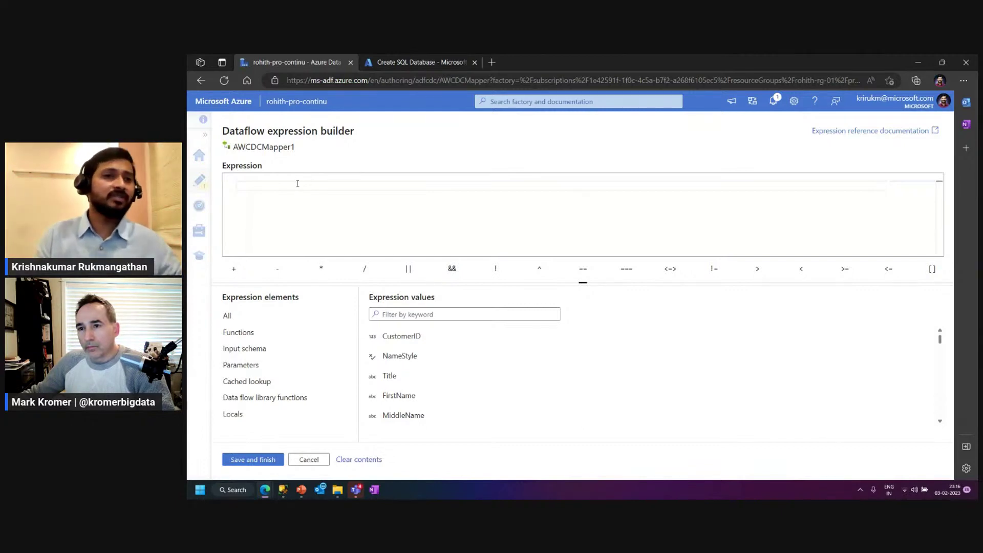
{"action": "key", "text": "super+e"}
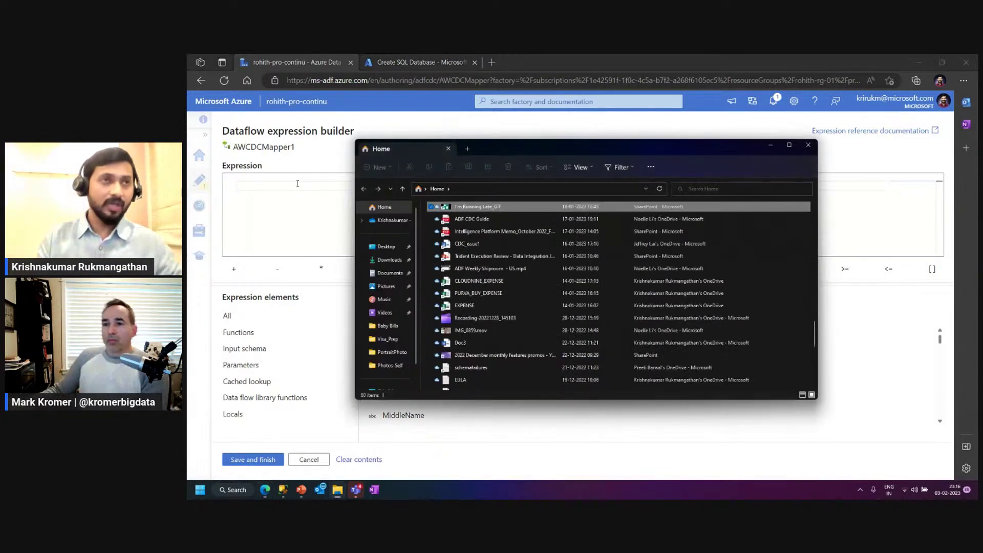
{"action": "left_click", "coordinate": [770, 145]}
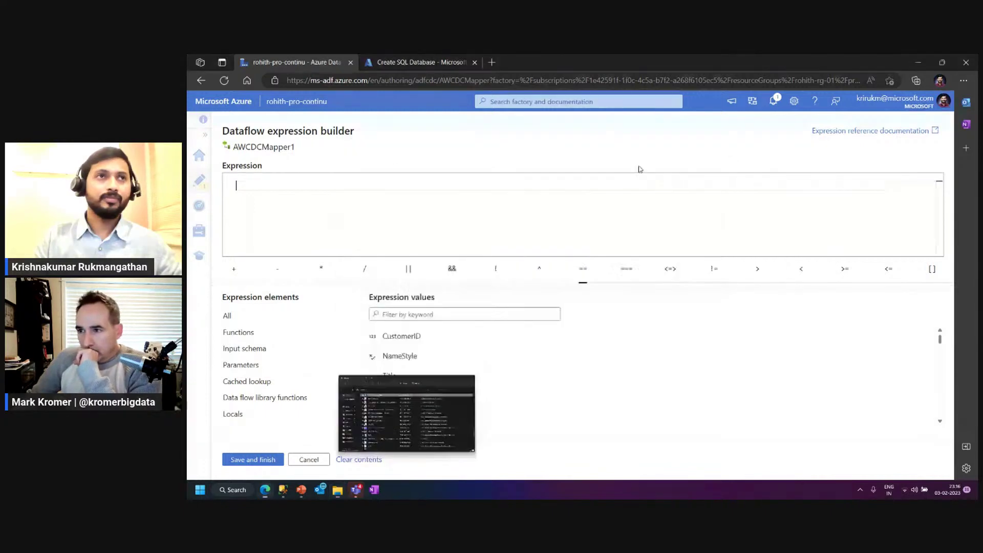
Write the expression iifNull(Suffix,'NA') for the Suffix column and save it.
{"action": "type", "text": "iff"}
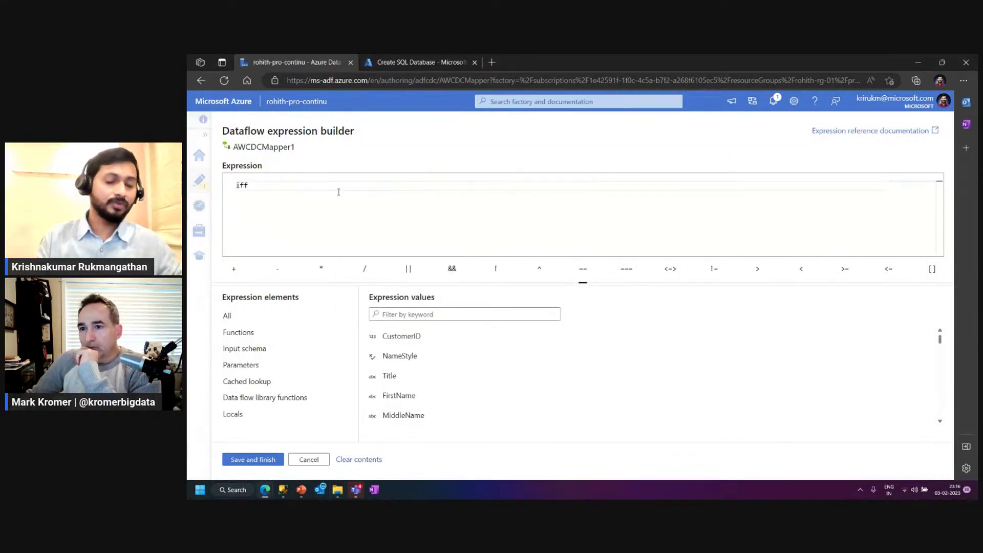
{"action": "key", "text": "BackSpace"}
{"action": "key", "text": "BackSpace"}
{"action": "type", "text": "if"}
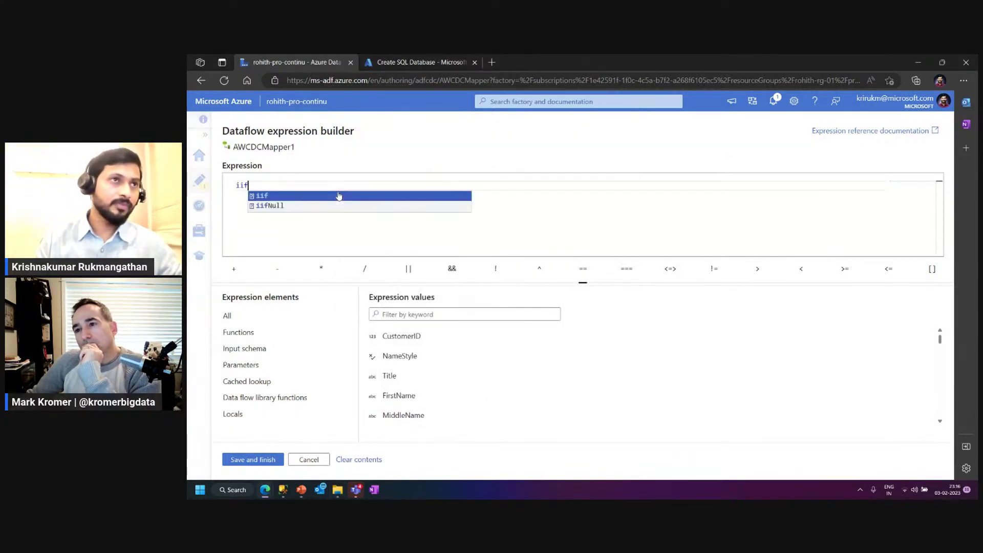
{"action": "left_click", "coordinate": [317, 206]}
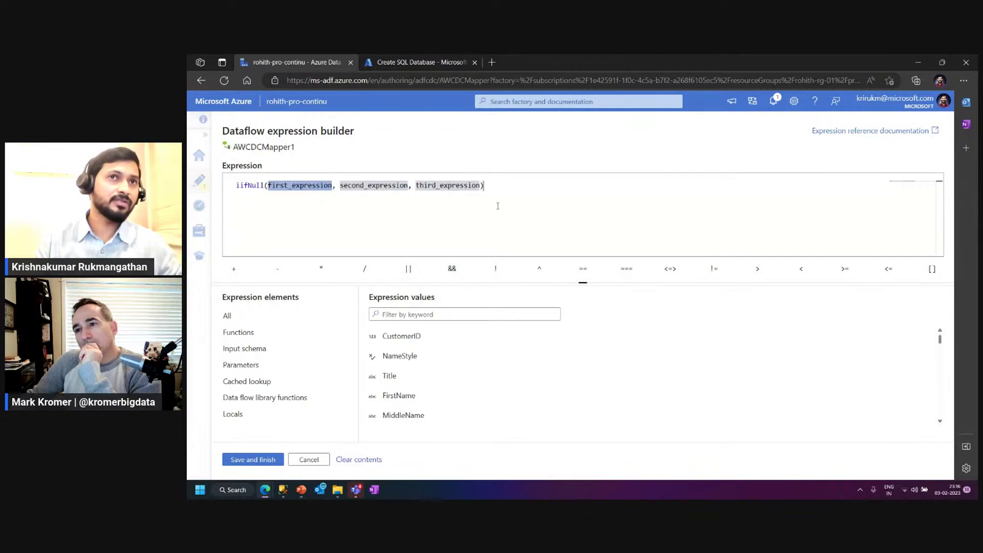
{"action": "left_click_drag", "start_coordinate": [482, 186], "coordinate": [272, 185]}
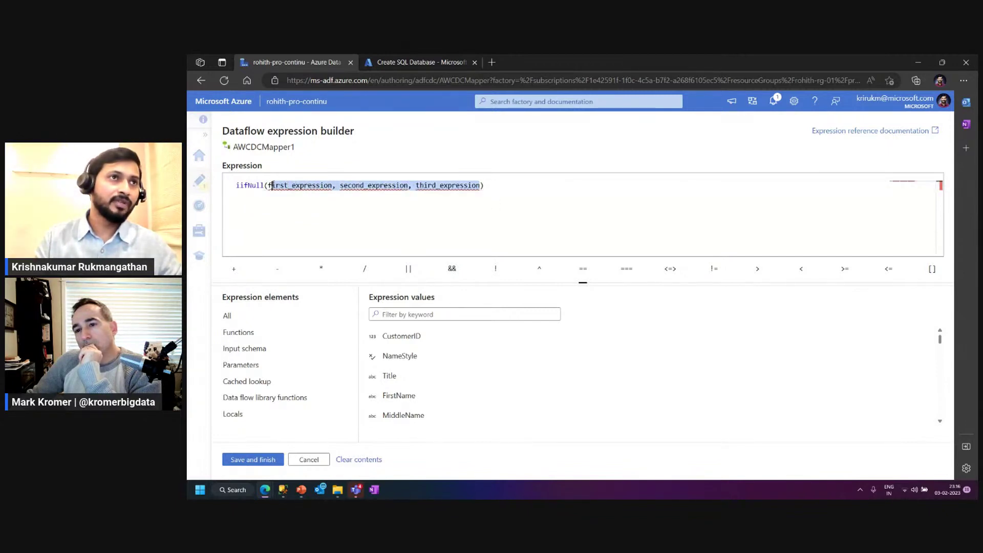
{"action": "type", "text": "suffix"}
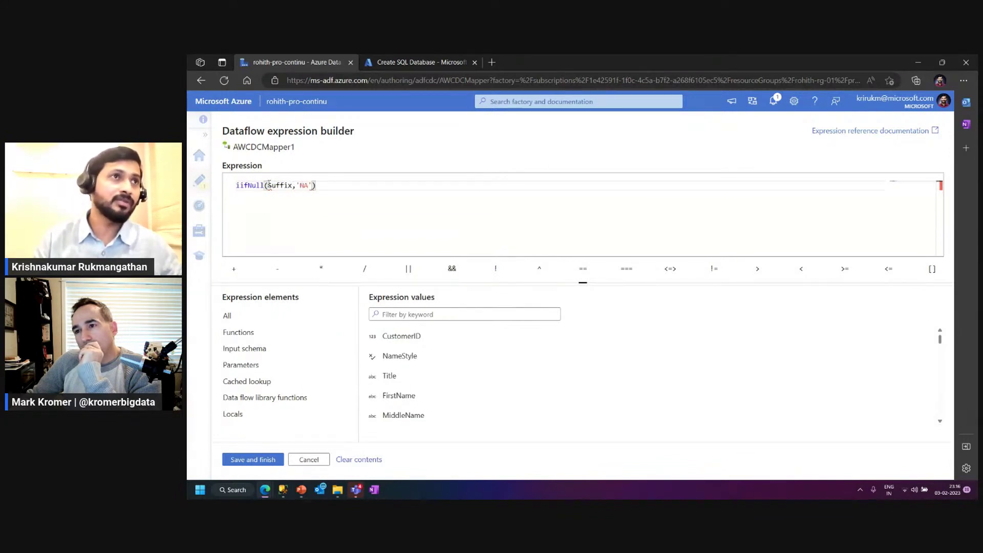
{"action": "left_click", "coordinate": [252, 460]}
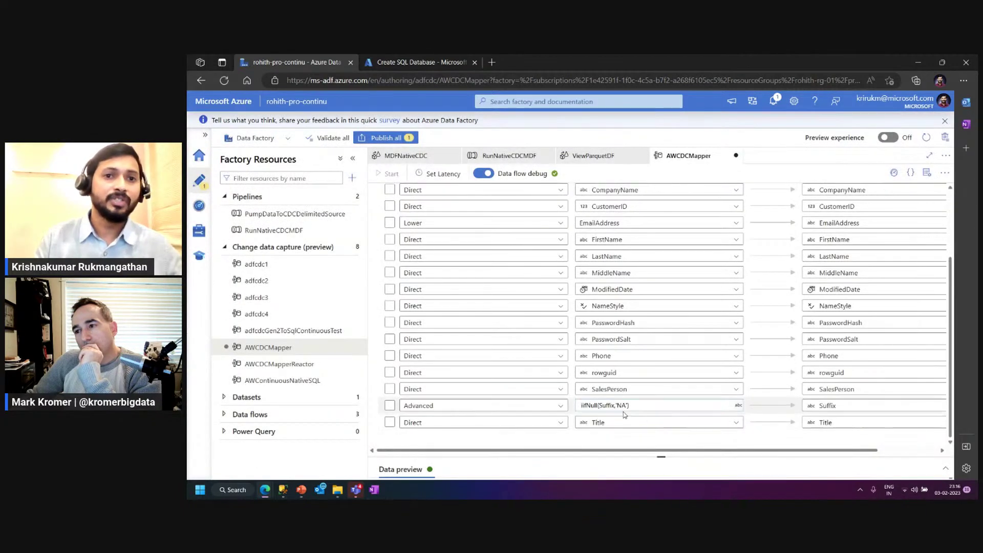
Enlarge the data preview area of the SalesLT.Customer column mappings and load fresh preview data.
{"action": "scroll", "coordinate": [537, 319], "scroll_direction": "up", "scroll_amount": 3}
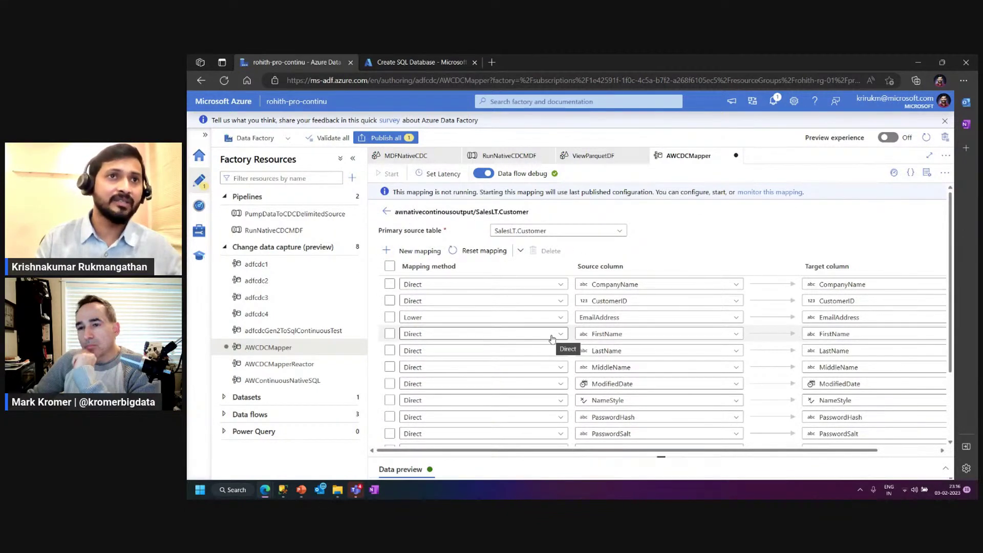
{"action": "scroll", "coordinate": [552, 339], "scroll_direction": "down", "scroll_amount": 1}
{"action": "scroll", "coordinate": [553, 340], "scroll_direction": "down", "scroll_amount": 3}
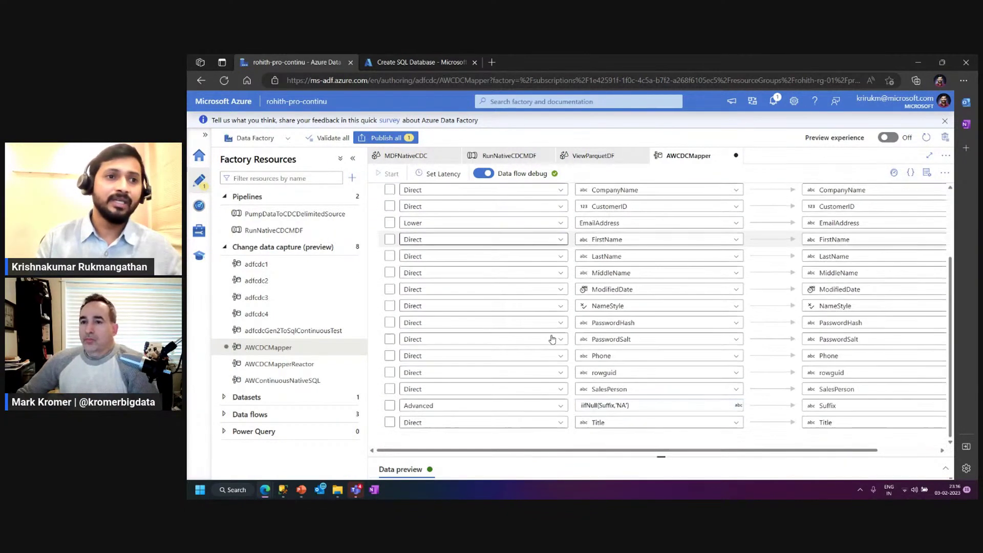
{"action": "left_click_drag", "start_coordinate": [590, 457], "coordinate": [609, 302]}
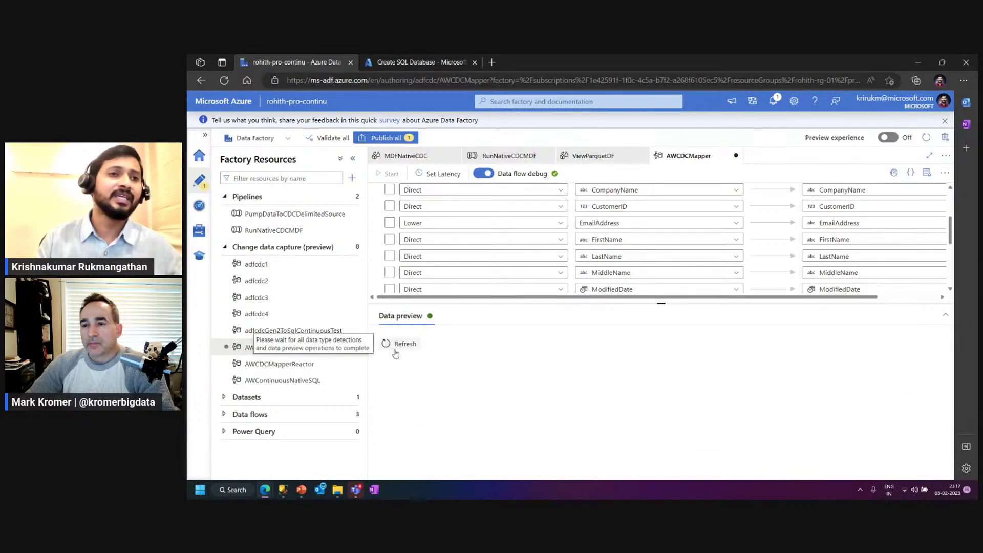
{"action": "left_click", "coordinate": [401, 344]}
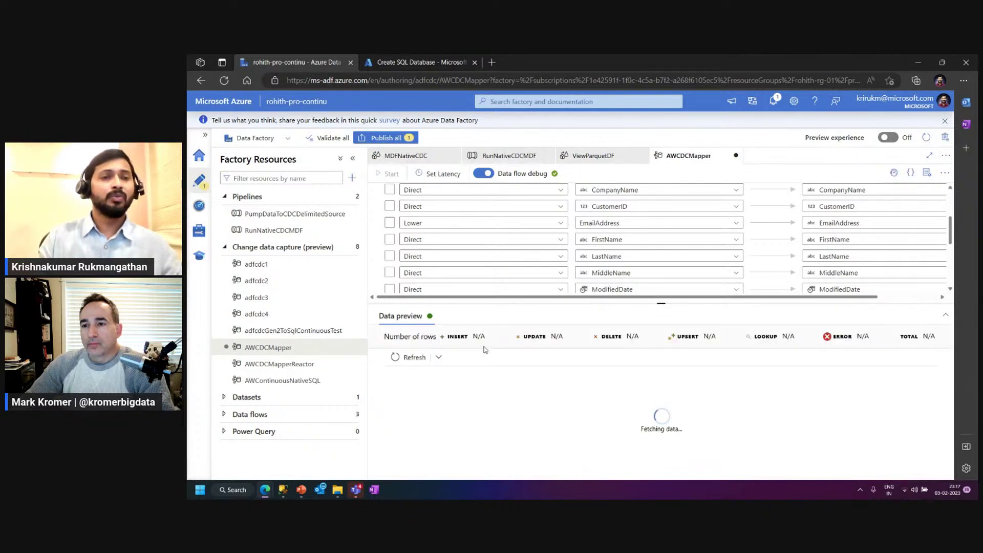
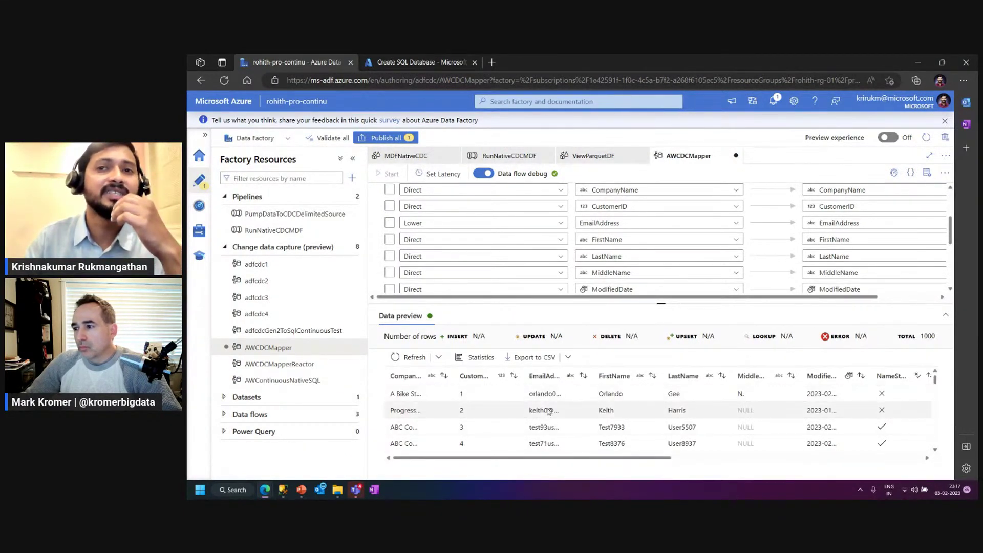
Examine the EmailAddress and Suffix values in the customer data preview, shrink the preview area and return to the table mappings.
{"action": "scroll", "coordinate": [701, 413], "scroll_direction": "down", "scroll_amount": 1}
{"action": "scroll", "coordinate": [700, 413], "scroll_direction": "up", "scroll_amount": 1}
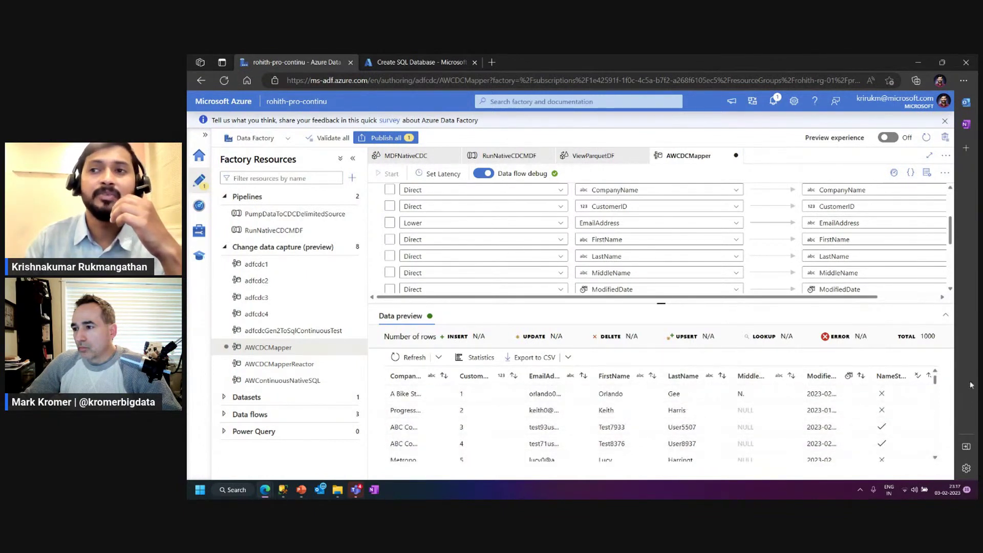
{"action": "left_click_drag", "start_coordinate": [936, 380], "coordinate": [938, 451]}
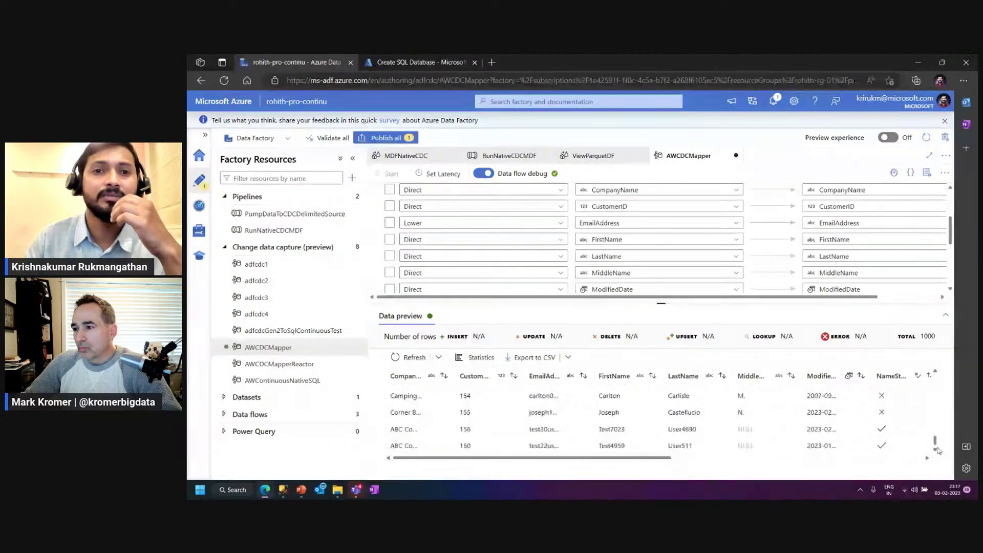
{"action": "left_click_drag", "start_coordinate": [647, 459], "coordinate": [889, 460]}
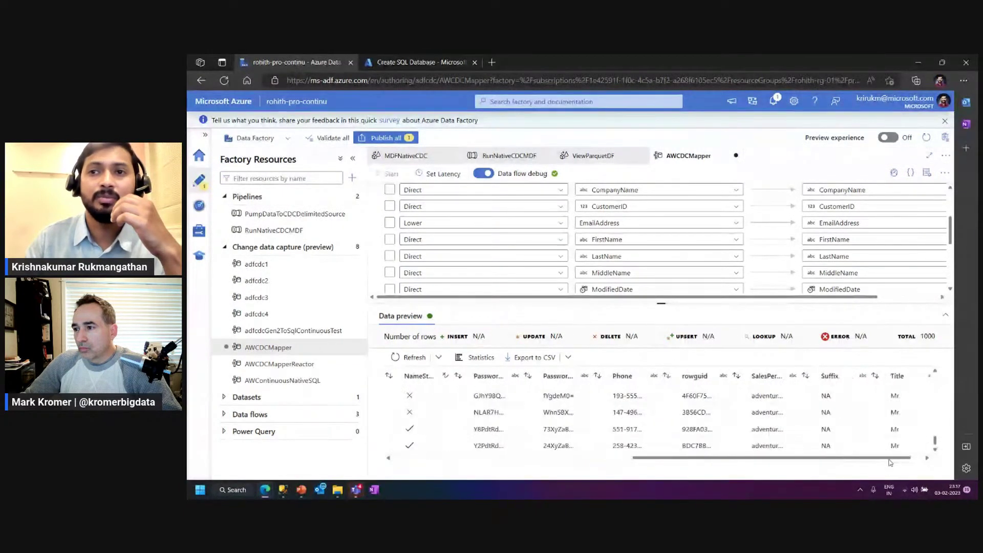
{"action": "scroll", "coordinate": [820, 415], "scroll_direction": "up", "scroll_amount": 3}
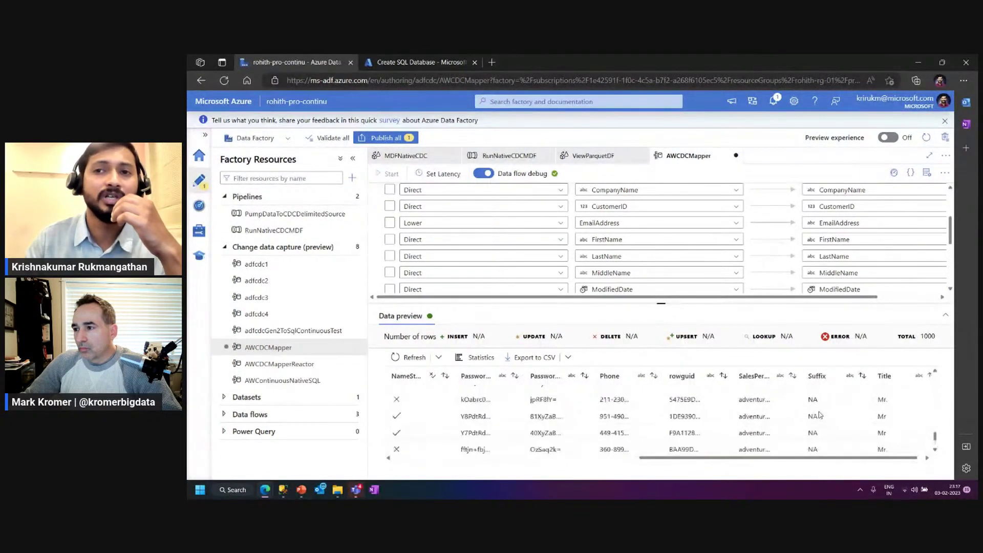
{"action": "scroll", "coordinate": [820, 415], "scroll_direction": "up", "scroll_amount": 3}
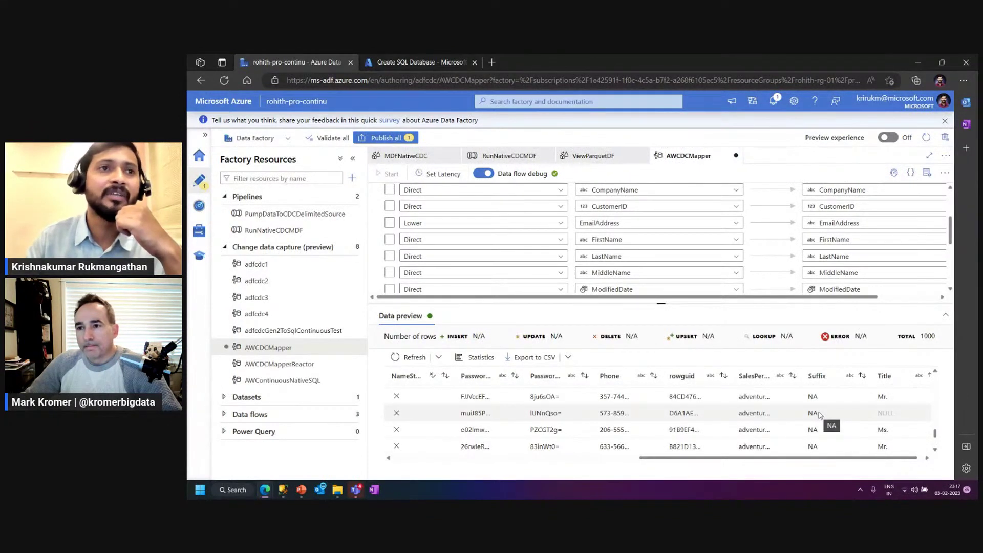
{"action": "left_click_drag", "start_coordinate": [723, 303], "coordinate": [738, 453]}
{"action": "scroll", "coordinate": [748, 376], "scroll_direction": "up", "scroll_amount": 2}
{"action": "left_click", "coordinate": [383, 212]}
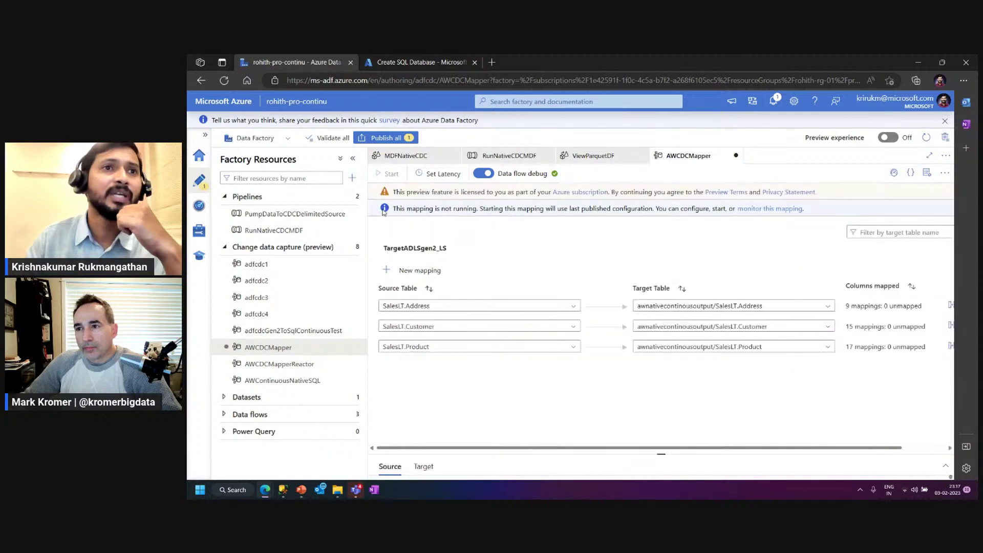
Mark AddressID as the key column in the SalesLT.Address column mappings and return to the table mappings.
{"action": "left_click", "coordinate": [952, 306]}
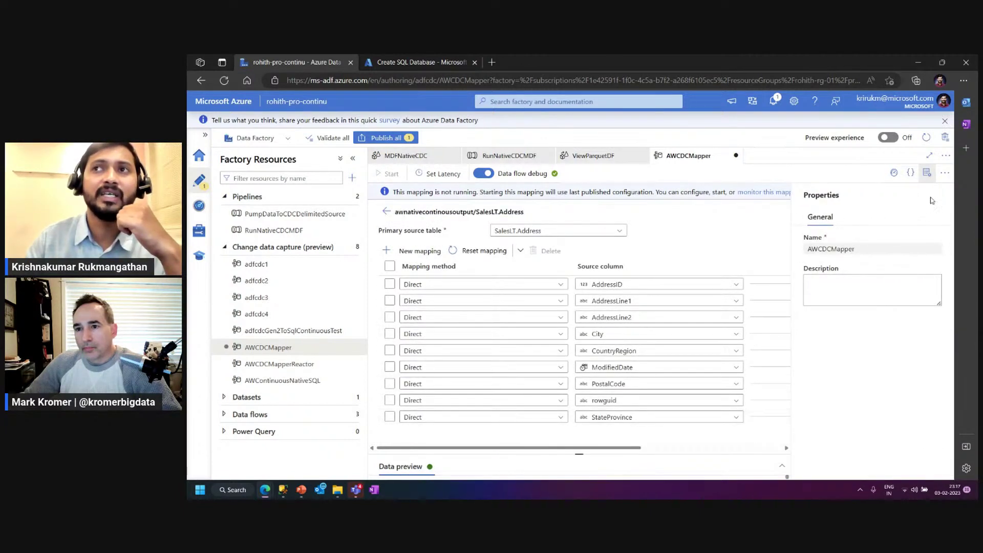
{"action": "left_click", "coordinate": [927, 172]}
{"action": "left_click_drag", "start_coordinate": [707, 453], "coordinate": [832, 453]}
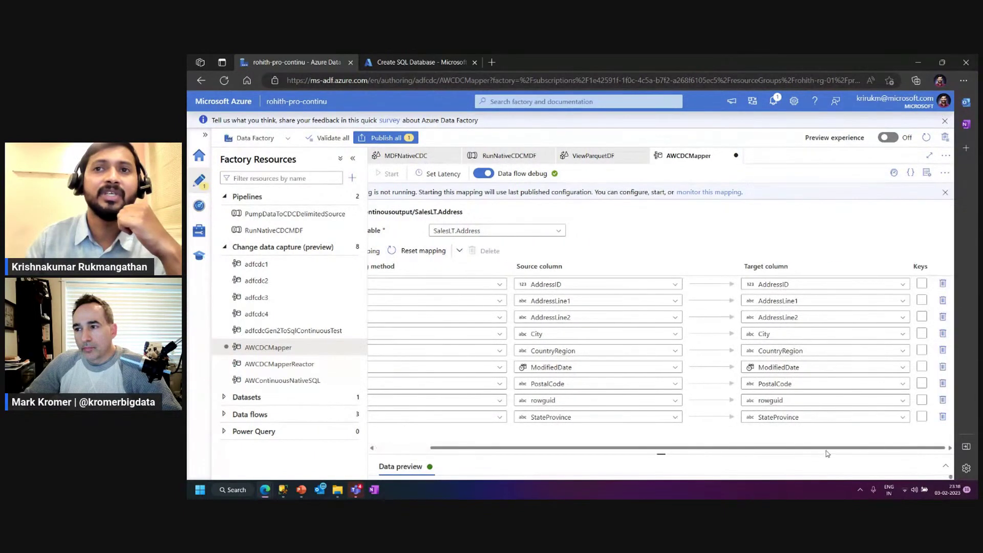
{"action": "left_click", "coordinate": [922, 300]}
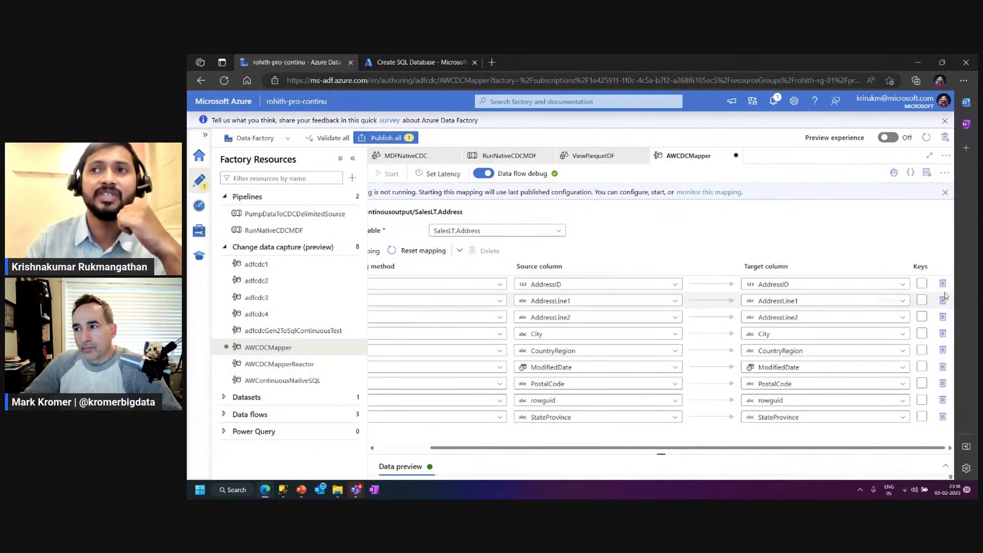
{"action": "left_click", "coordinate": [922, 301]}
{"action": "left_click", "coordinate": [921, 283]}
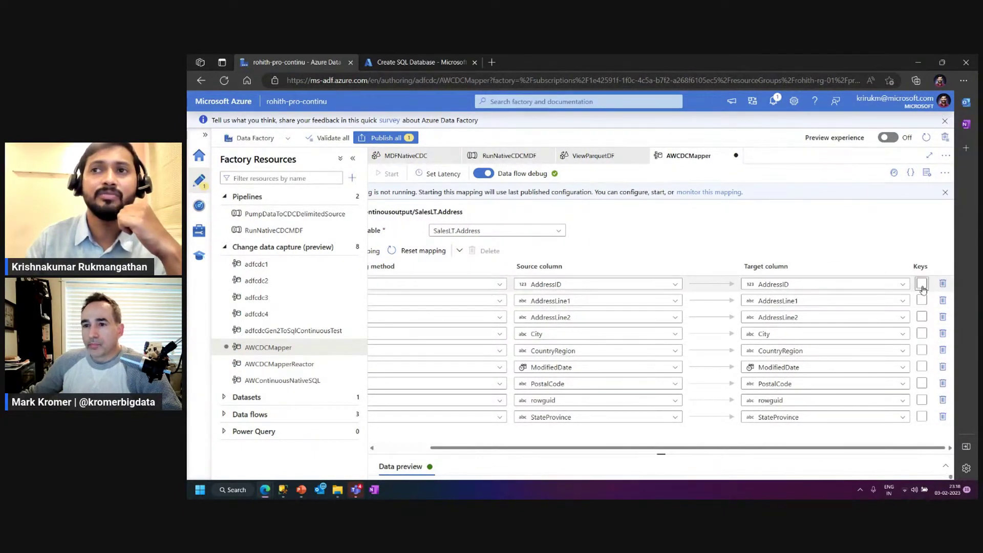
{"action": "left_click_drag", "start_coordinate": [478, 449], "coordinate": [384, 447]}
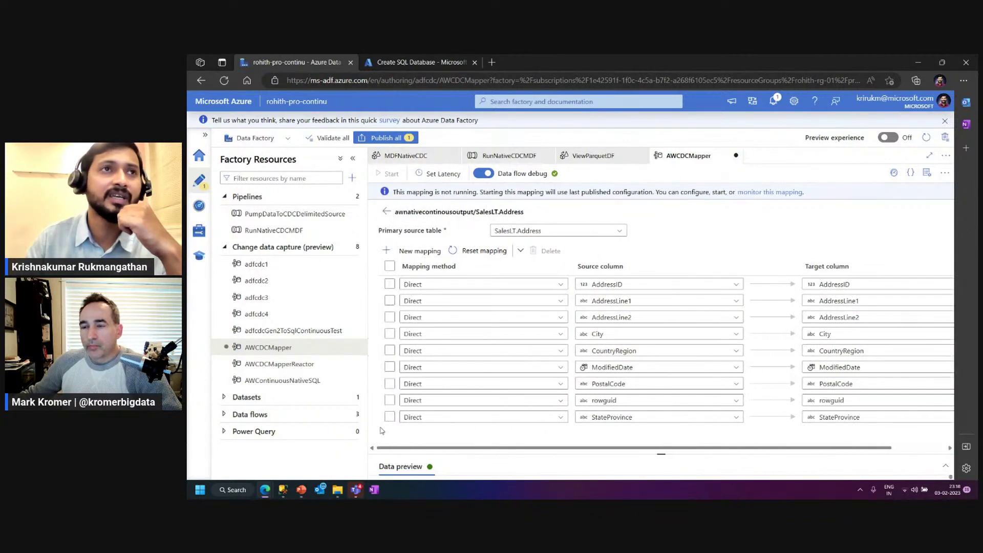
{"action": "left_click", "coordinate": [391, 213]}
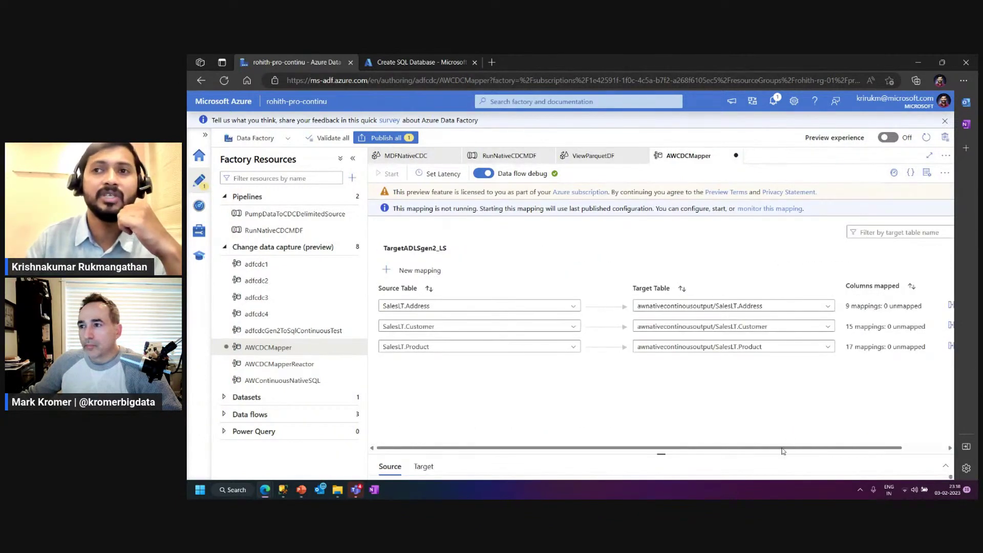
Mark ProductID as the key column in the SalesLT.Product column mappings and return to the table mappings.
{"action": "left_click_drag", "start_coordinate": [783, 450], "coordinate": [911, 448]}
{"action": "left_click", "coordinate": [904, 346]}
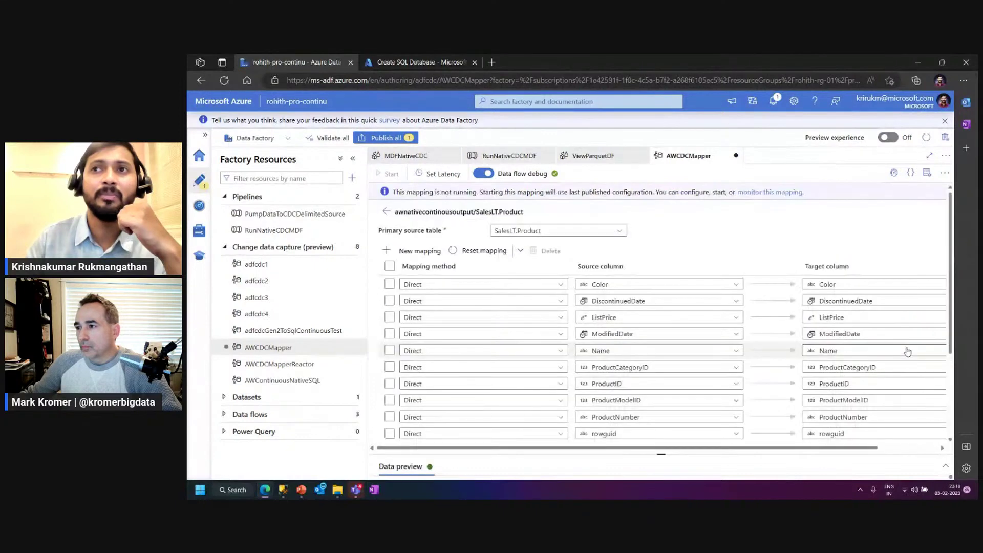
{"action": "left_click", "coordinate": [926, 173]}
{"action": "left_click", "coordinate": [926, 173]}
{"action": "scroll", "coordinate": [869, 379], "scroll_direction": "down", "scroll_amount": 3}
{"action": "left_click_drag", "start_coordinate": [826, 449], "coordinate": [887, 450]}
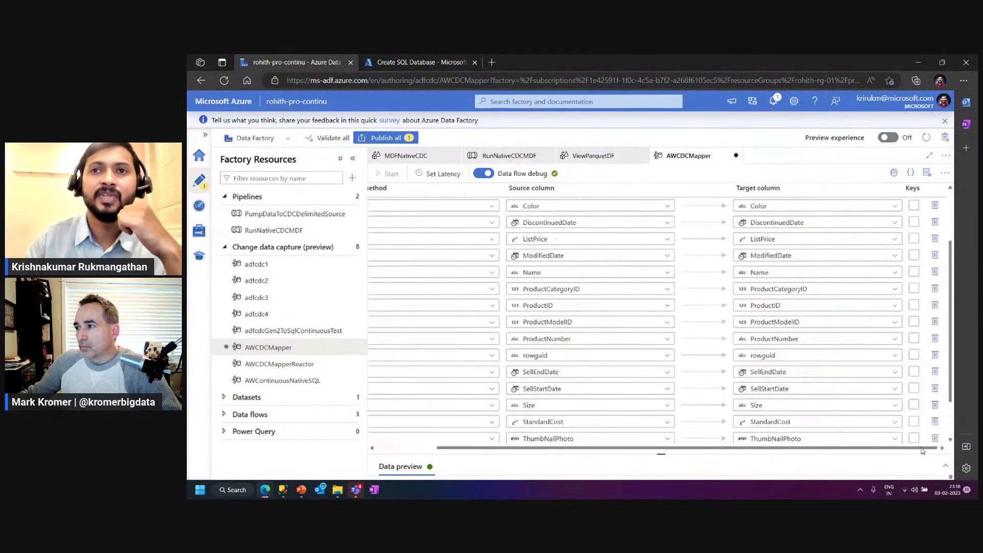
{"action": "left_click", "coordinate": [914, 305]}
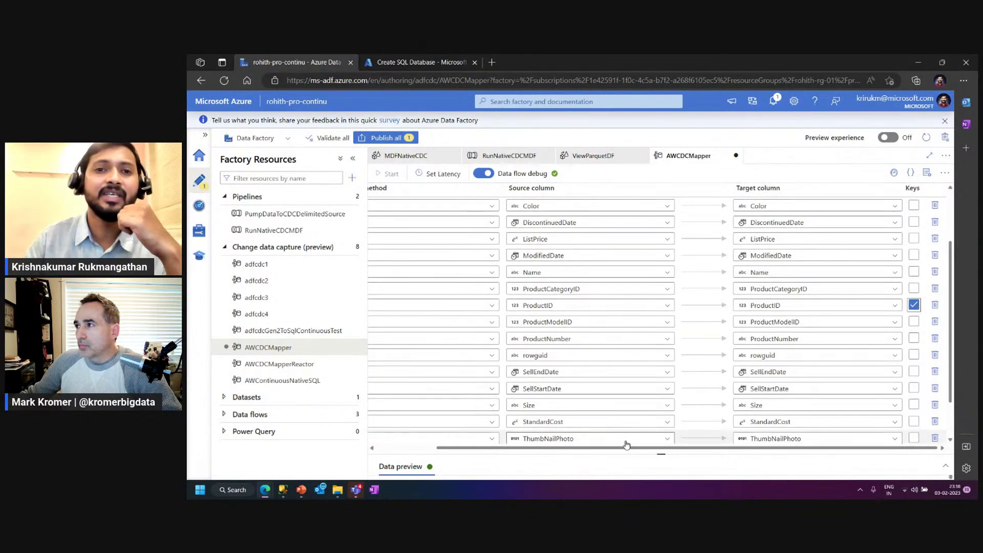
{"action": "left_click_drag", "start_coordinate": [619, 449], "coordinate": [481, 451]}
{"action": "scroll", "coordinate": [431, 351], "scroll_direction": "up", "scroll_amount": 5}
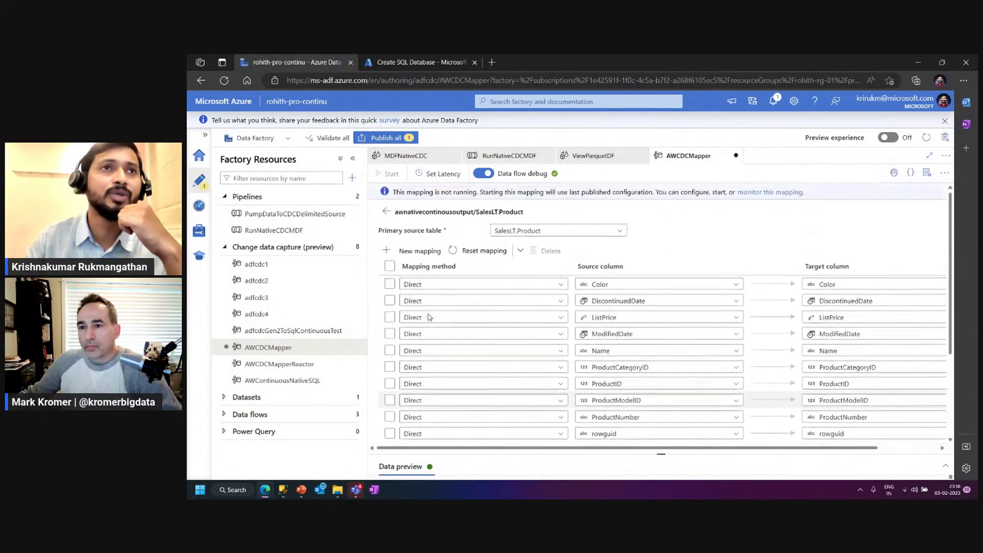
{"action": "left_click", "coordinate": [384, 213]}
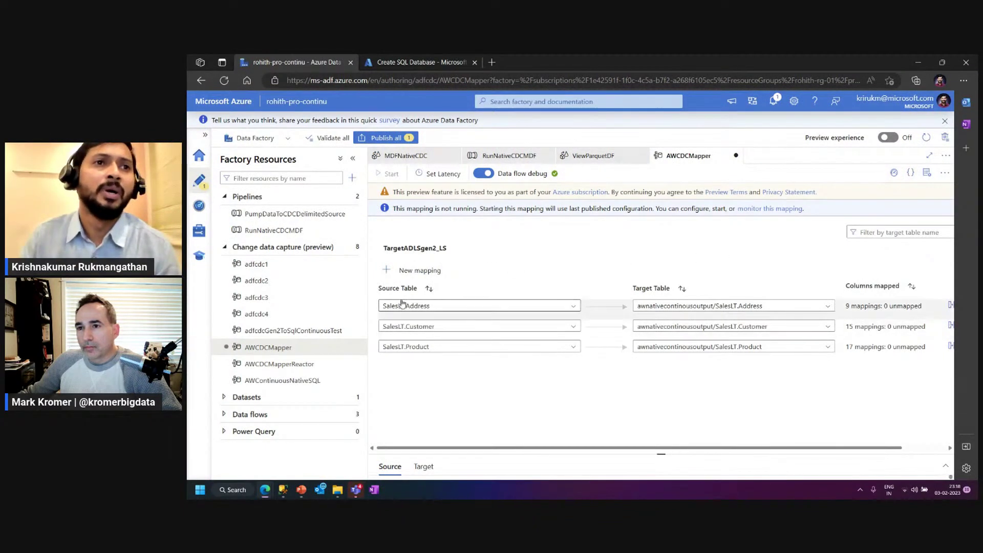
Set the AWCDCMapper latency to micro-batch with a frequency of < 1 minute and apply it.
{"action": "left_click_drag", "start_coordinate": [801, 450], "coordinate": [779, 442]}
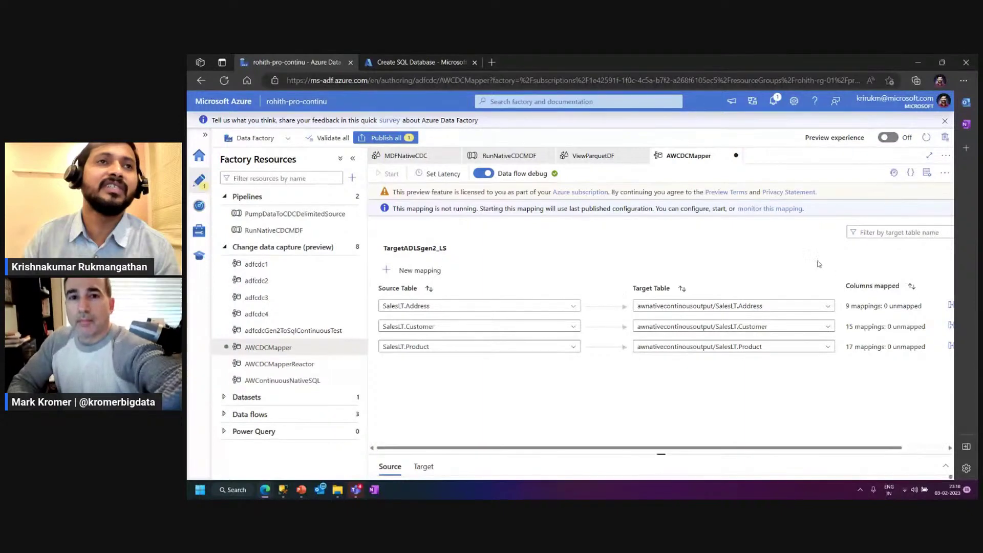
{"action": "left_click", "coordinate": [445, 175]}
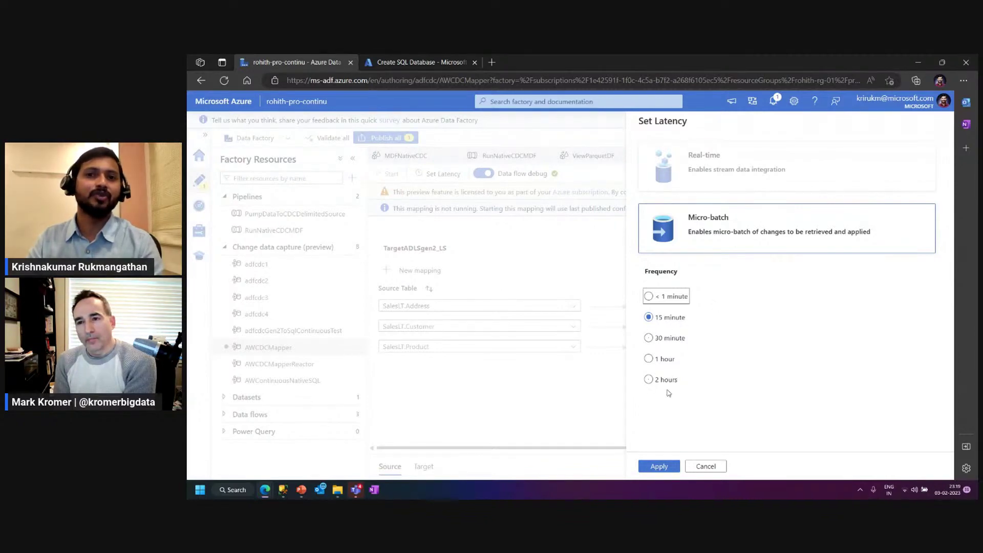
{"action": "left_click", "coordinate": [688, 302]}
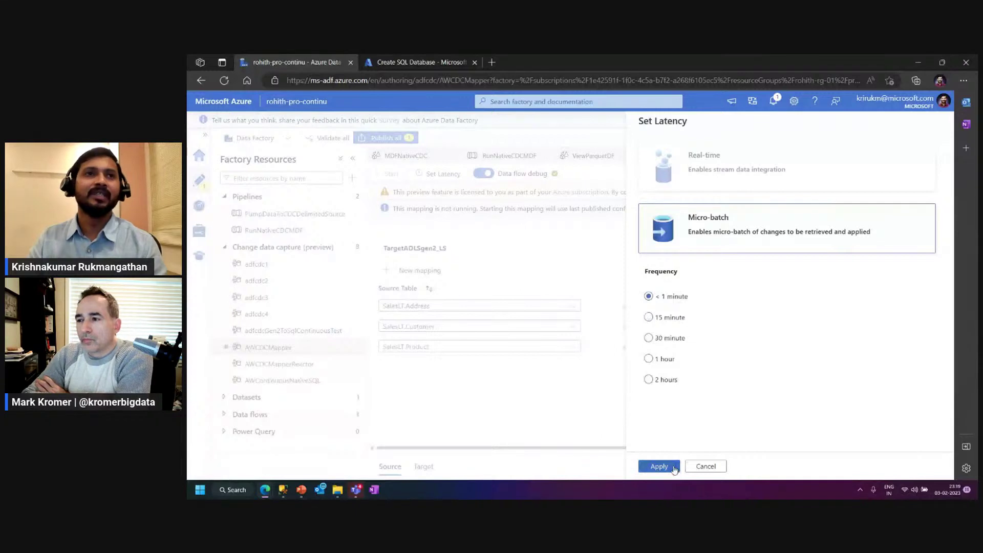
{"action": "left_click", "coordinate": [659, 466]}
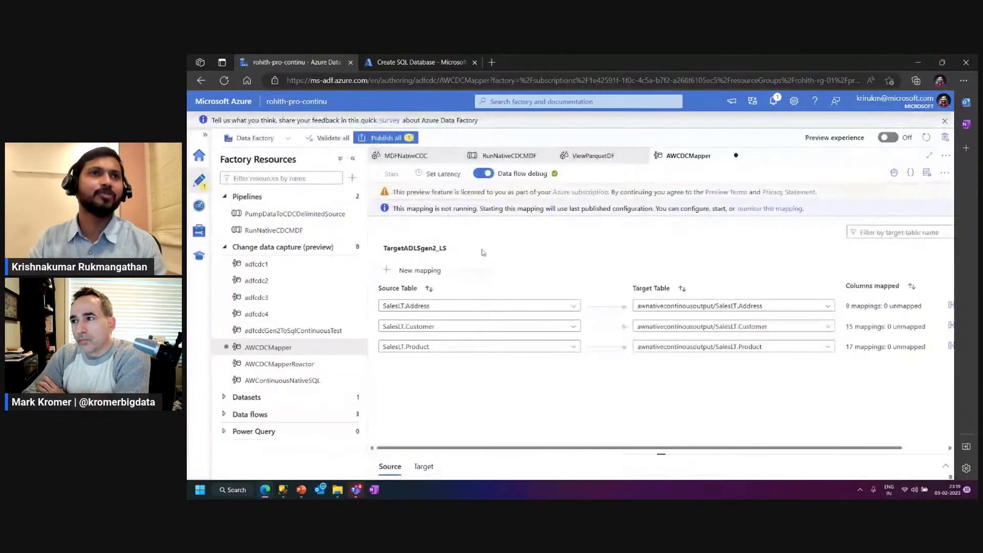
Publish the pending AWCDCMapper change data capture and start it.
{"action": "left_click", "coordinate": [405, 139]}
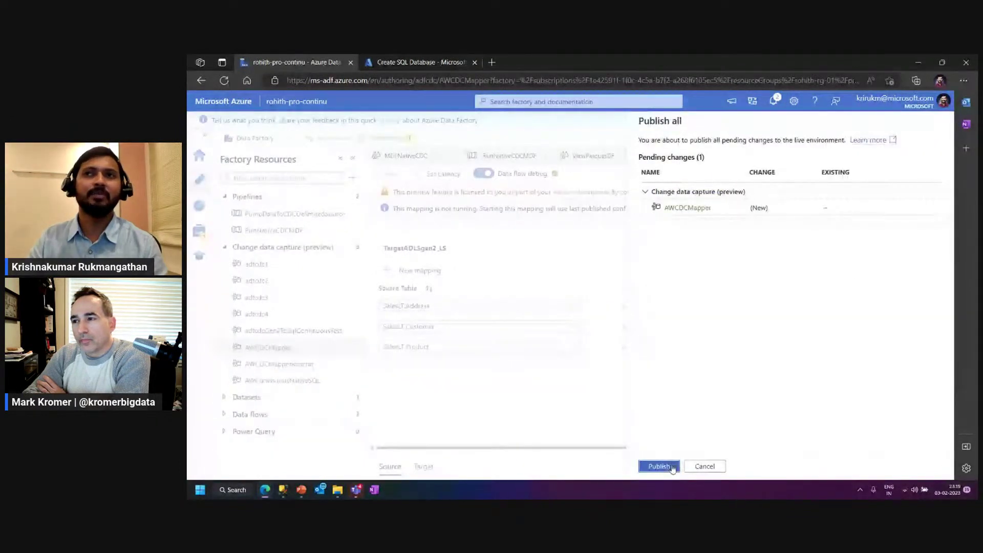
{"action": "left_click", "coordinate": [658, 466]}
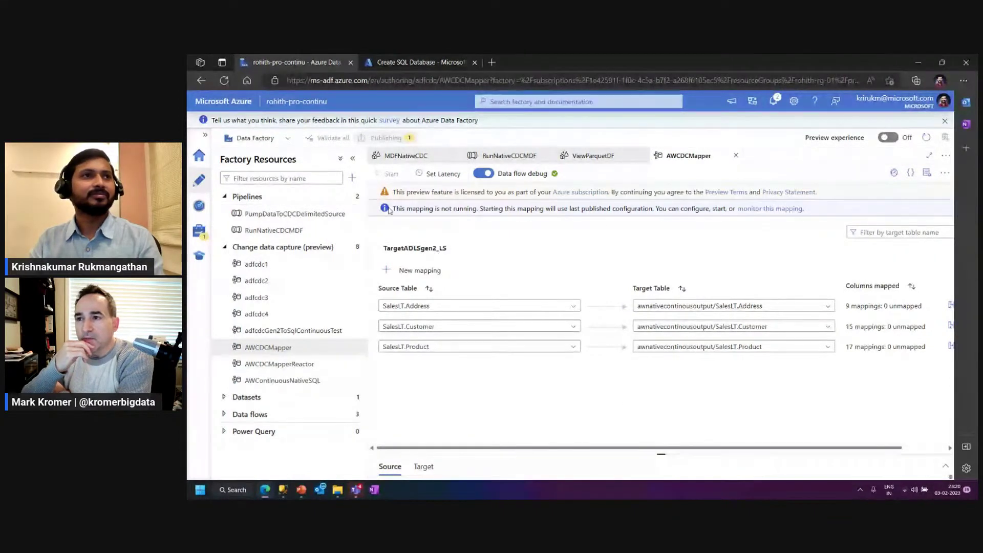
{"action": "left_click", "coordinate": [287, 137]}
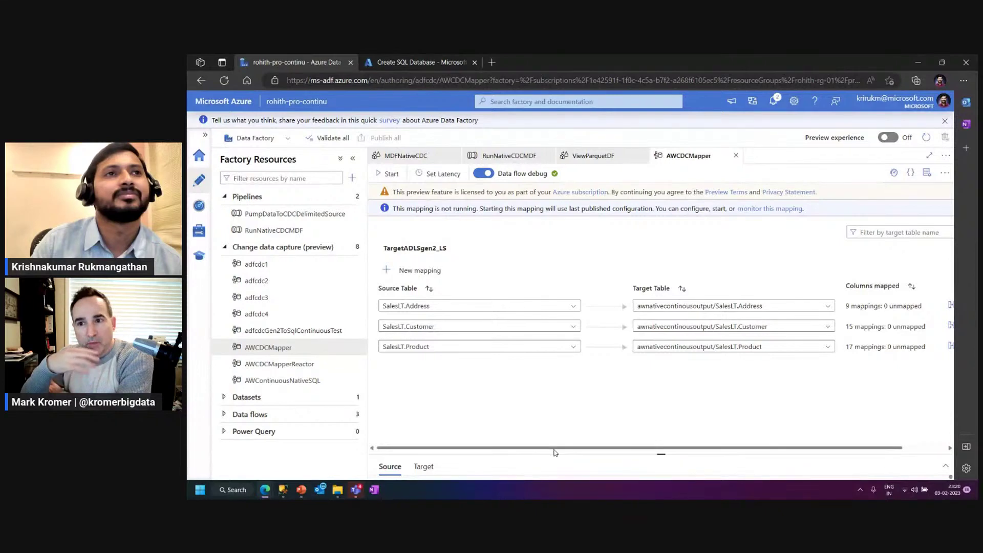
{"action": "left_click_drag", "start_coordinate": [546, 449], "coordinate": [700, 453]}
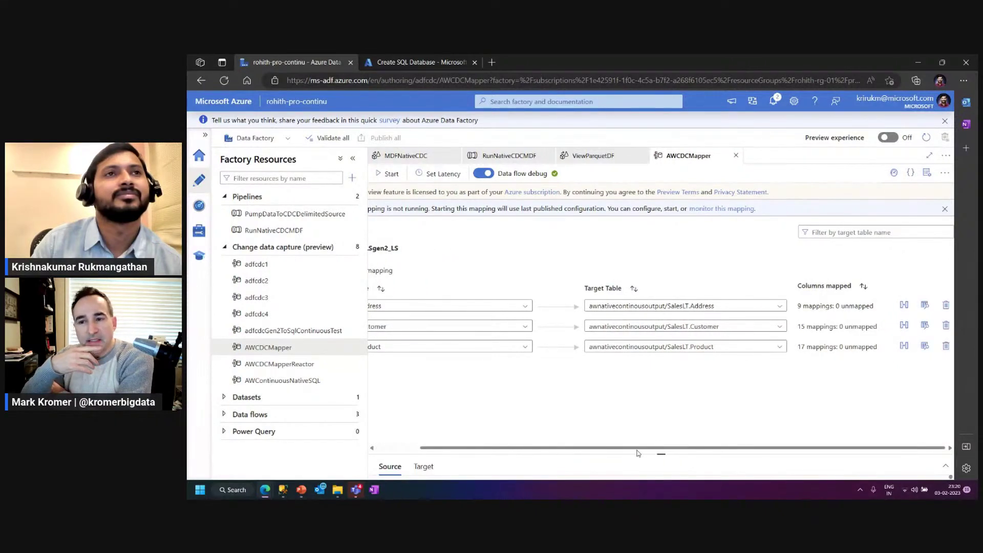
{"action": "left_click_drag", "start_coordinate": [639, 450], "coordinate": [484, 445]}
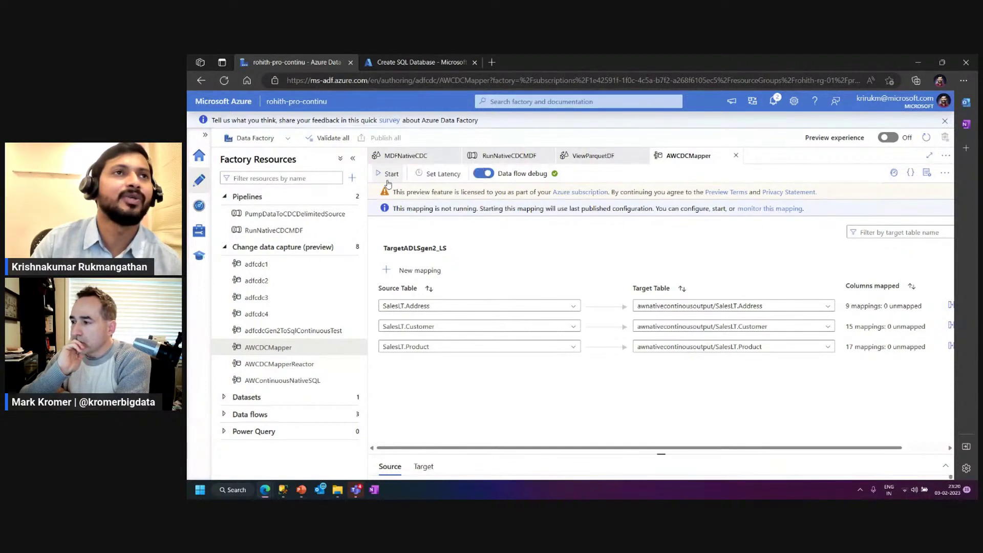
{"action": "left_click", "coordinate": [388, 179]}
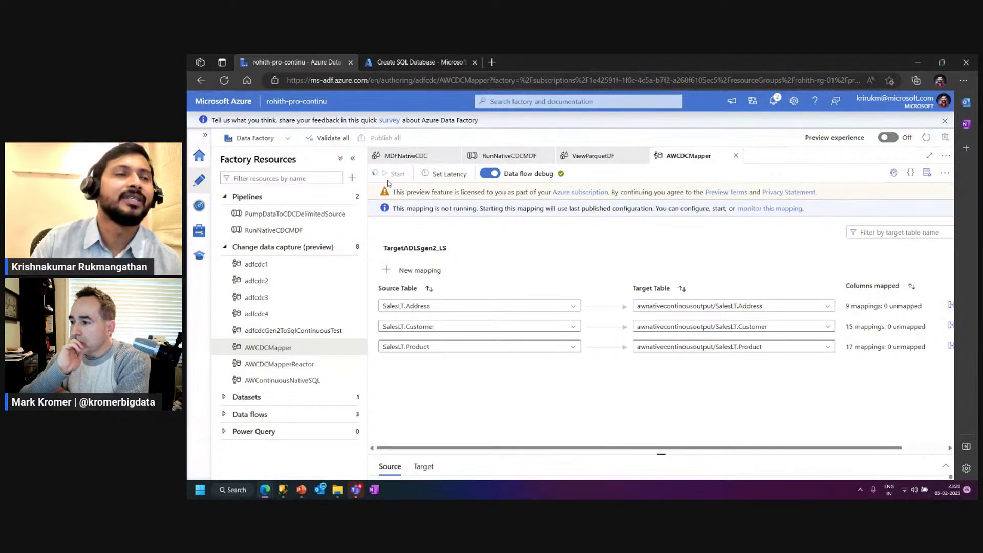
Open the AWCDCMapper details from the change data capture monitoring list and refresh the captured changes.
{"action": "left_click", "coordinate": [893, 174]}
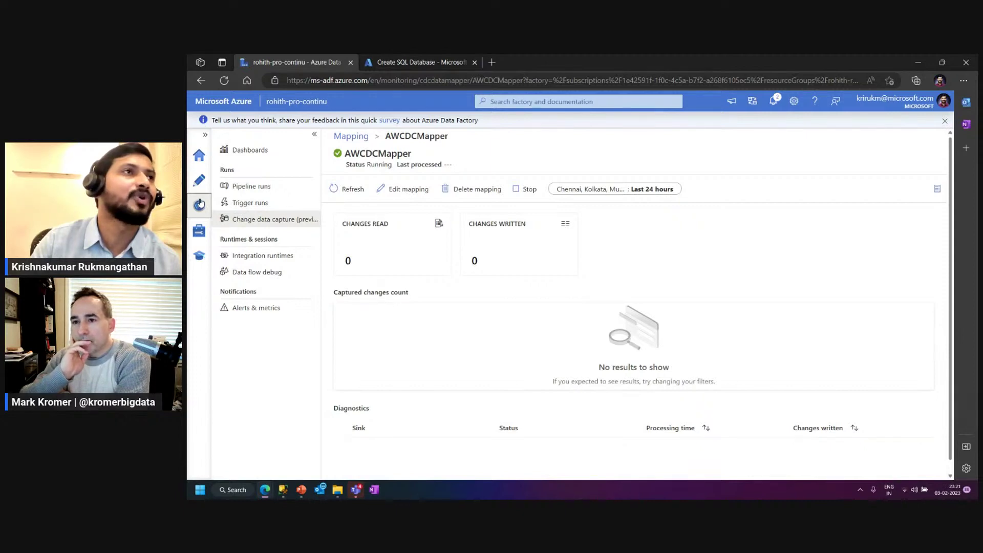
{"action": "left_click", "coordinate": [199, 180]}
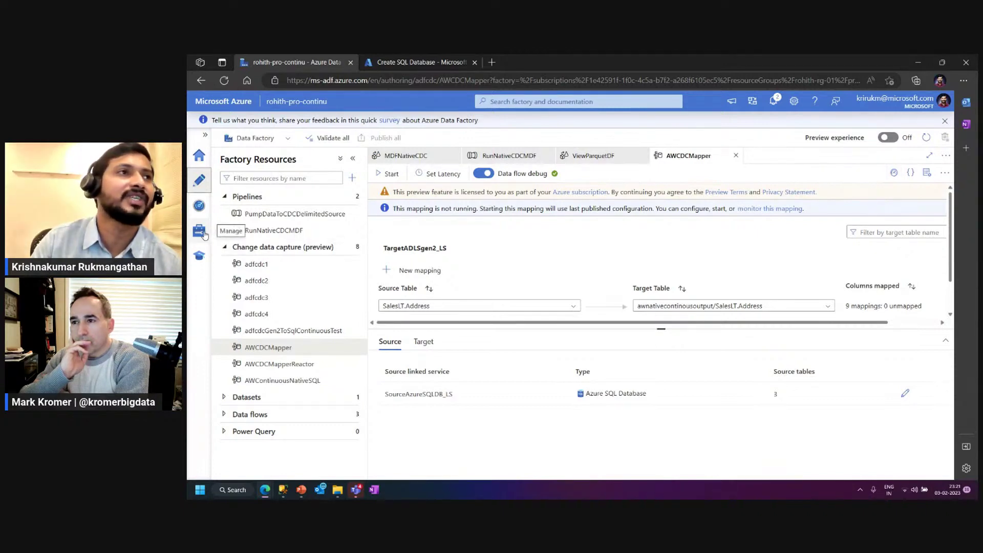
{"action": "left_click", "coordinate": [204, 214]}
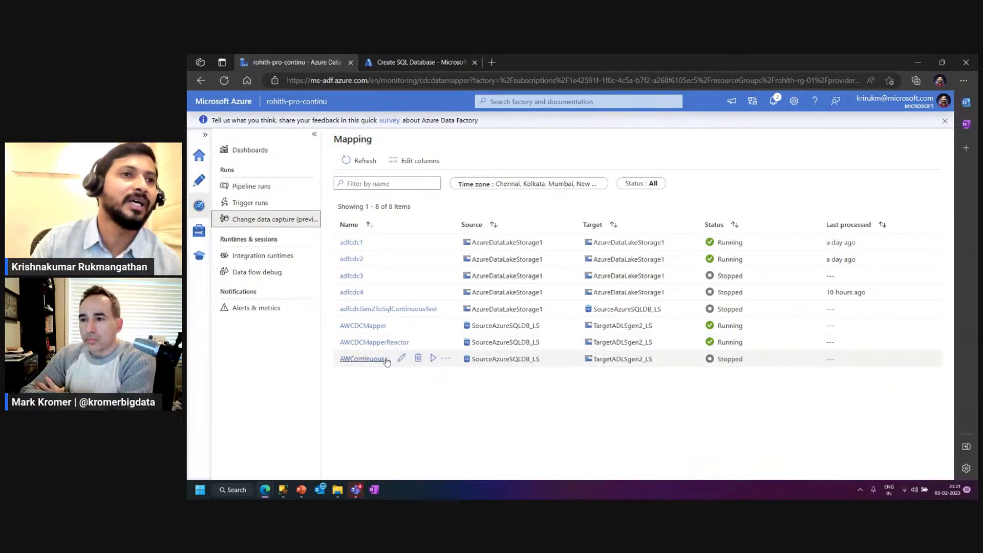
{"action": "left_click", "coordinate": [371, 328]}
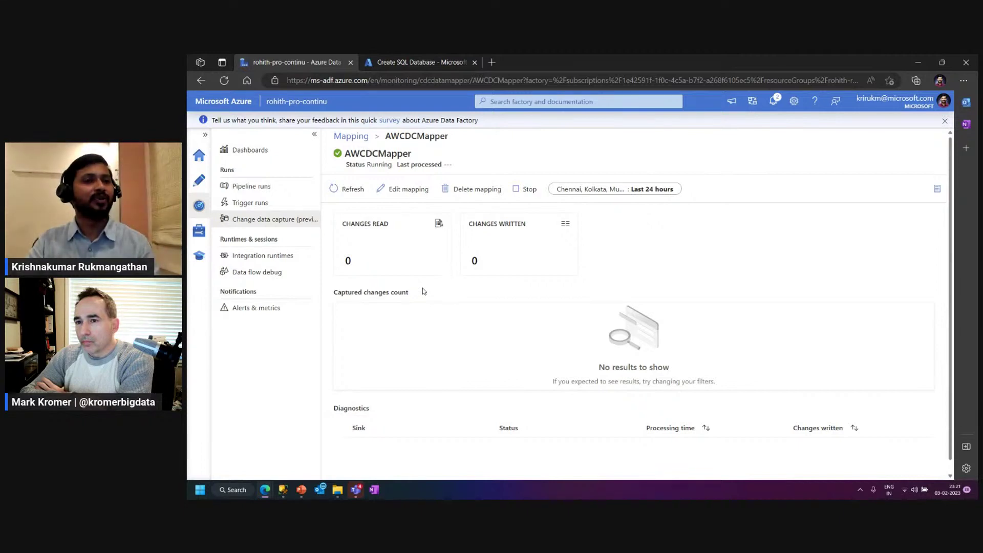
{"action": "left_click", "coordinate": [340, 191]}
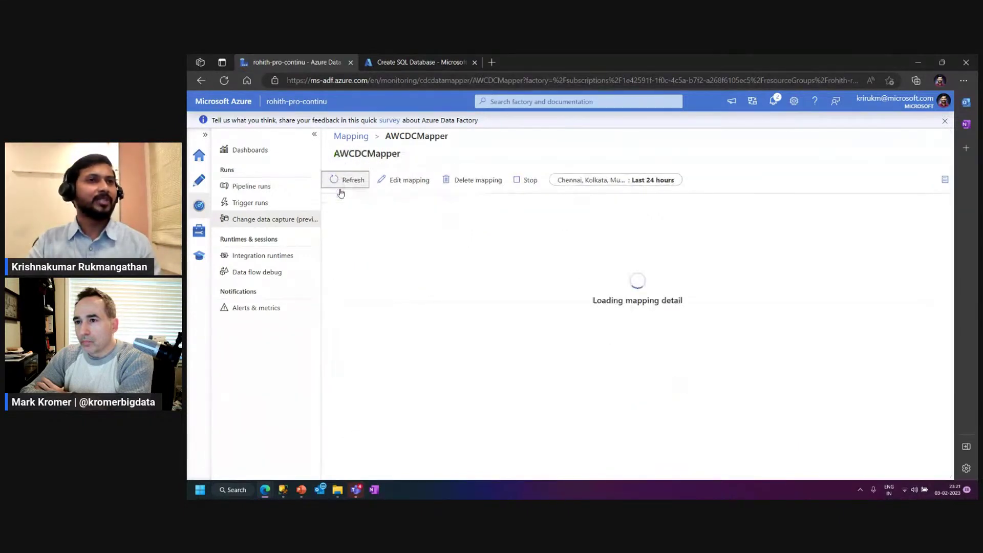
{"action": "left_click", "coordinate": [341, 190]}
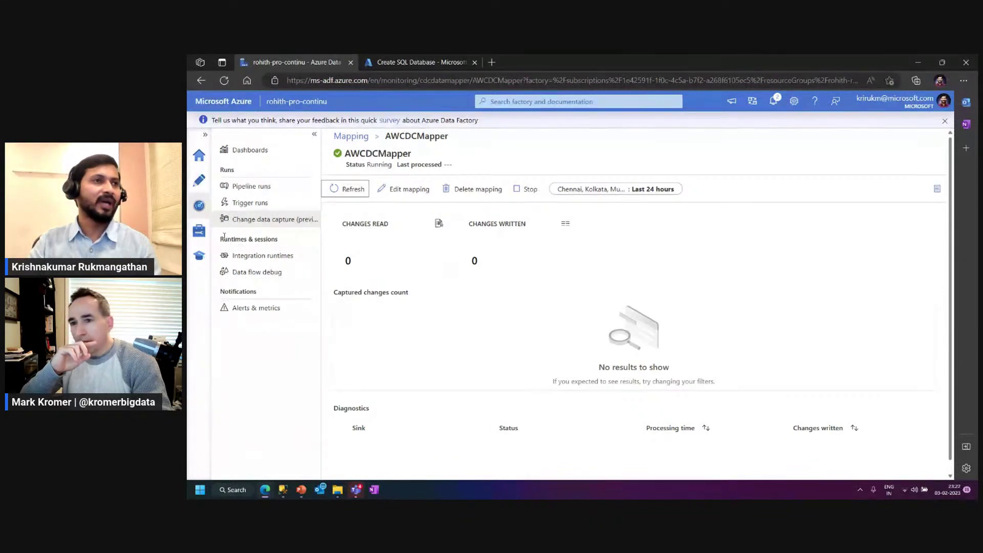
Switch to Power Automate, view the actions in the "Insert,Update & Delete Customer,Product & Address Table" flow, and return to Data Factory.
{"action": "left_click", "coordinate": [200, 181]}
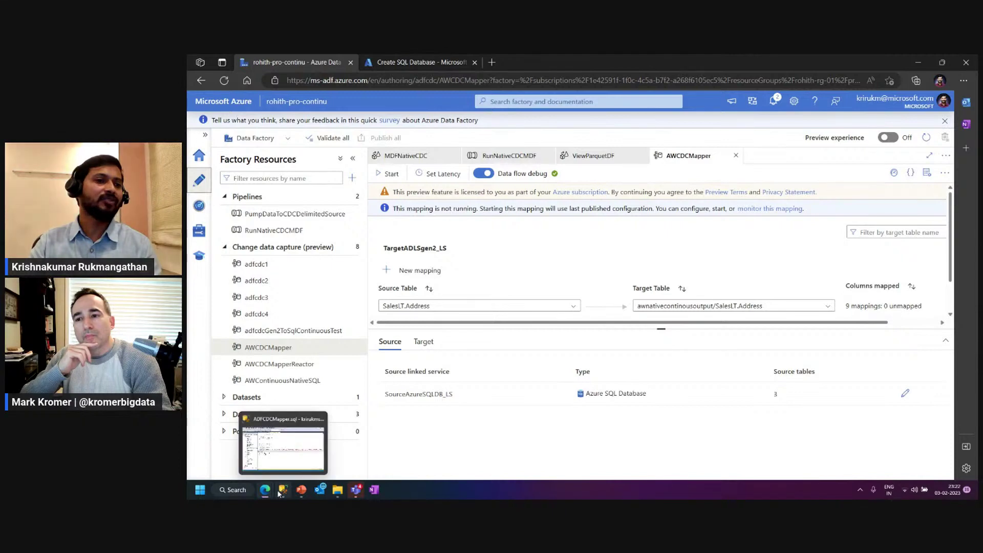
{"action": "mouse_move", "coordinate": [264, 490]}
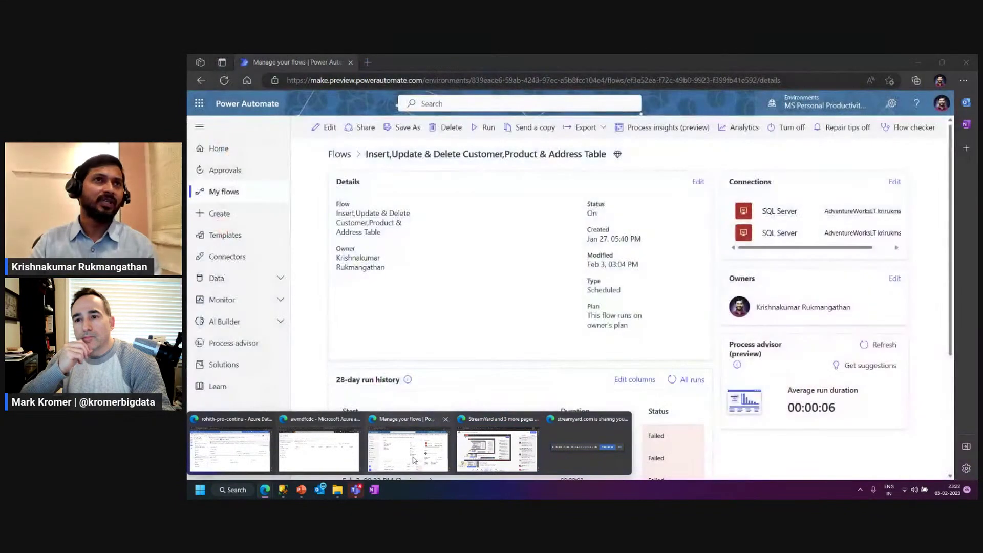
{"action": "left_click", "coordinate": [415, 460]}
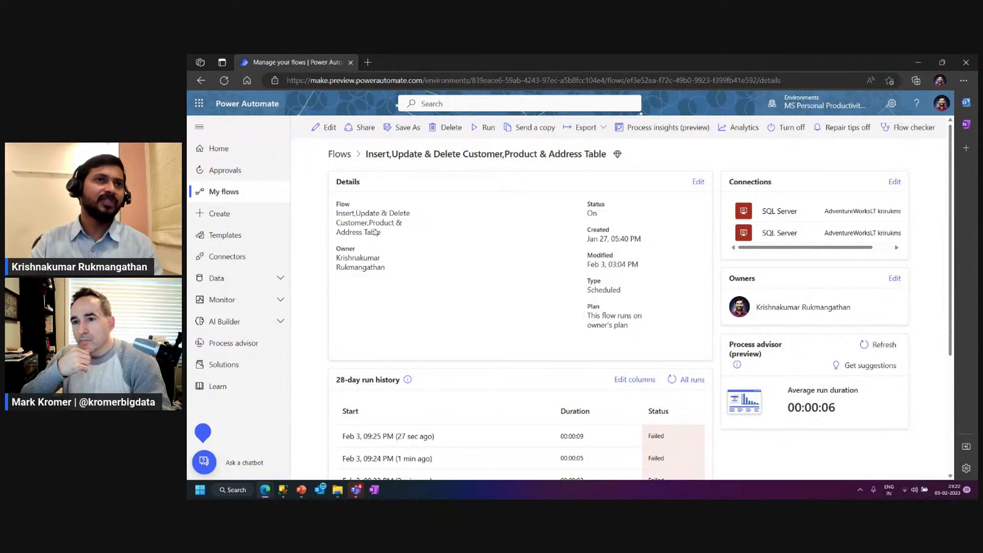
{"action": "left_click", "coordinate": [328, 127]}
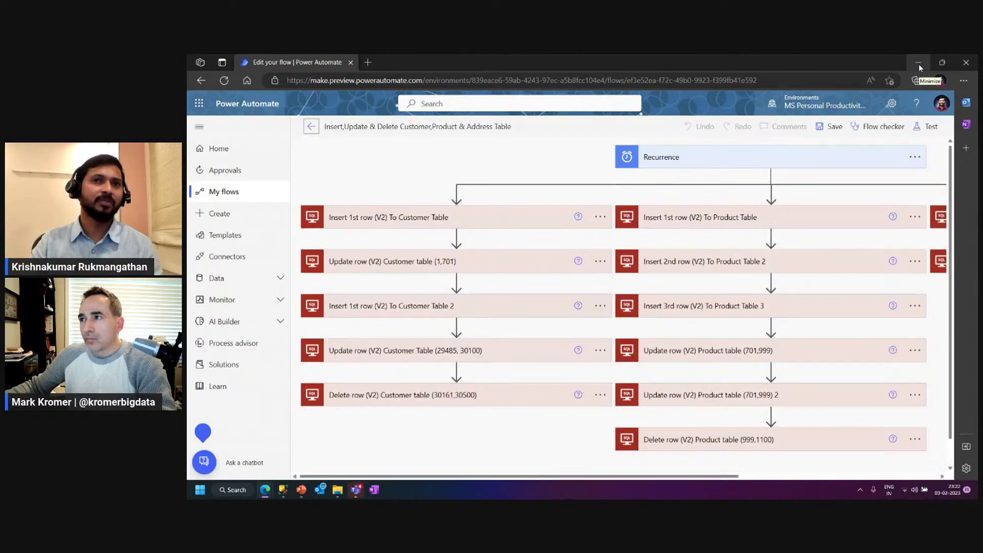
{"action": "left_click", "coordinate": [919, 63]}
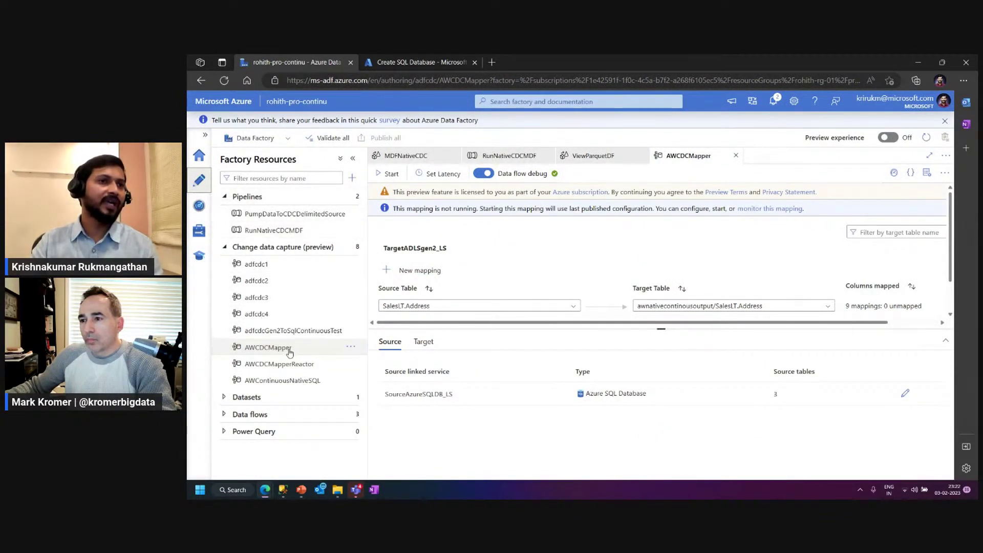
Open the AWCDCMapperReactor change data capture, enlarge its table mappings area and go to its monitoring details.
{"action": "left_click", "coordinate": [314, 364]}
{"action": "left_click_drag", "start_coordinate": [509, 326], "coordinate": [509, 402]}
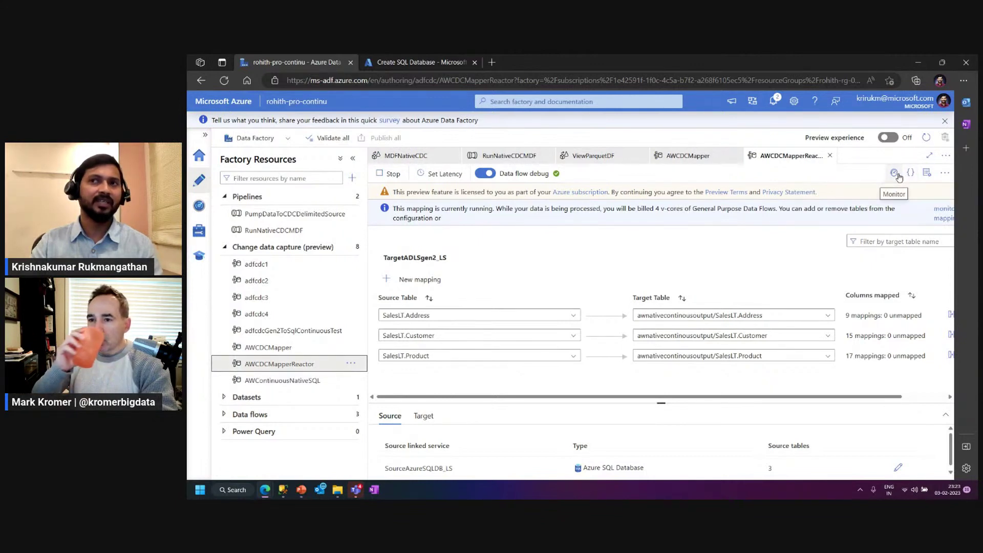
{"action": "left_click", "coordinate": [895, 173]}
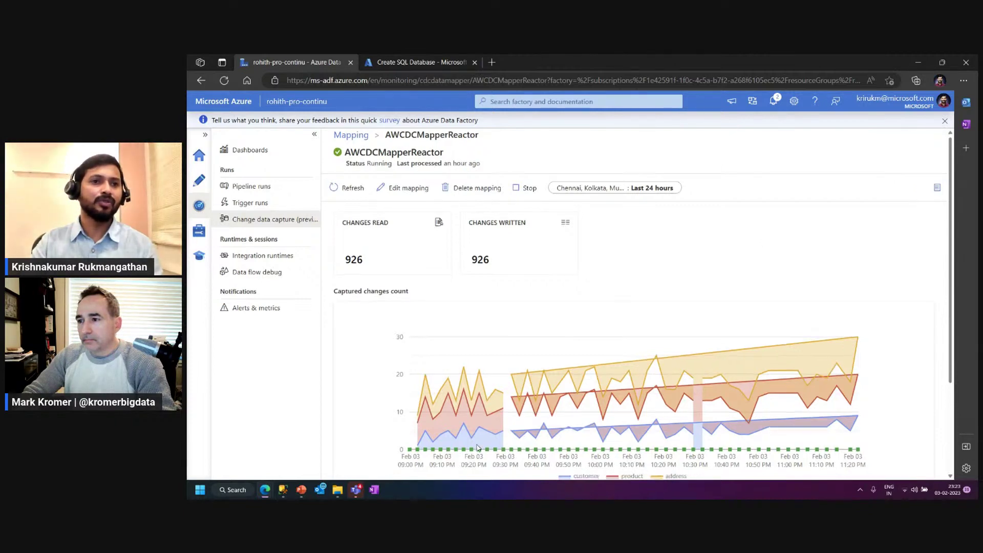
Examine the changes read and changes written totals for AWCDCMapperReactor.
{"action": "scroll", "coordinate": [512, 410], "scroll_direction": "down", "scroll_amount": 3}
{"action": "scroll", "coordinate": [515, 383], "scroll_direction": "up", "scroll_amount": 2}
{"action": "scroll", "coordinate": [483, 362], "scroll_direction": "up", "scroll_amount": 2}
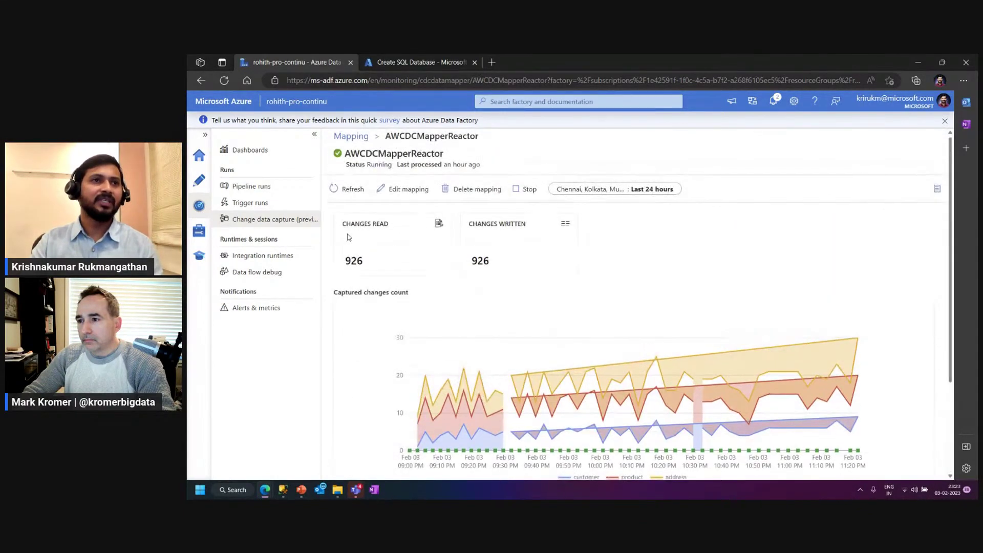
{"action": "left_click_drag", "start_coordinate": [353, 224], "coordinate": [395, 224]}
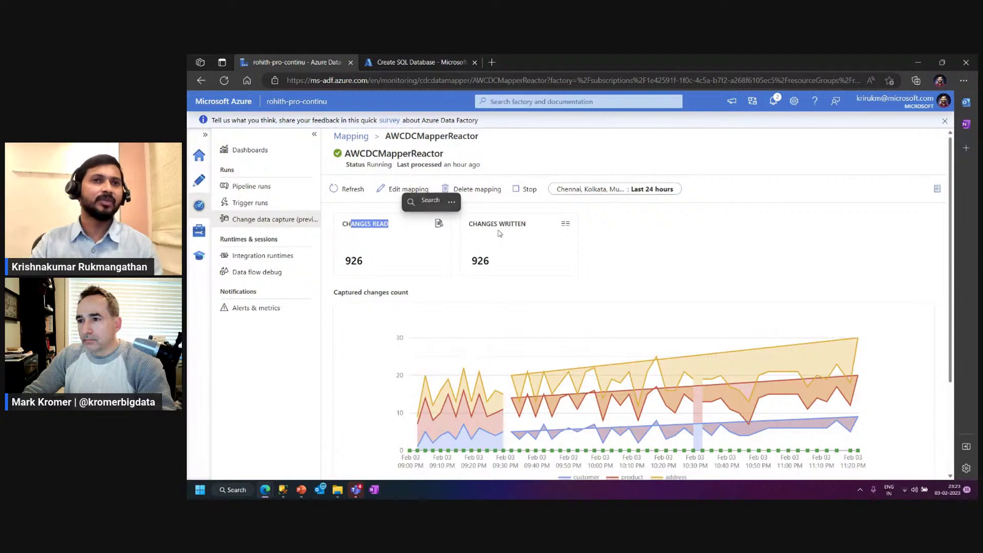
{"action": "left_click", "coordinate": [378, 228]}
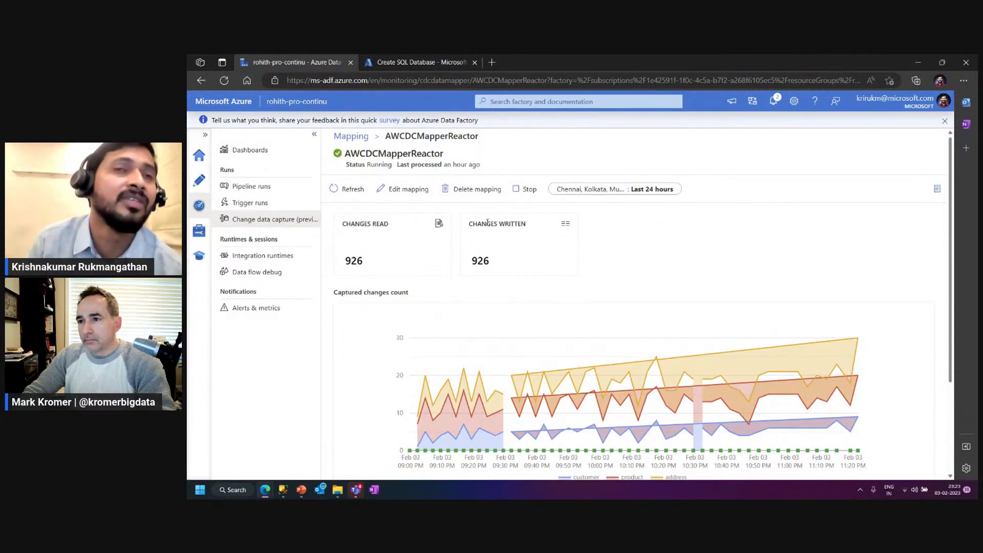
Inspect the source and sink change counts of the 8:59 PM and 9:07 PM executions in the captured changes chart, and close the details.
{"action": "scroll", "coordinate": [522, 278], "scroll_direction": "down", "scroll_amount": 2}
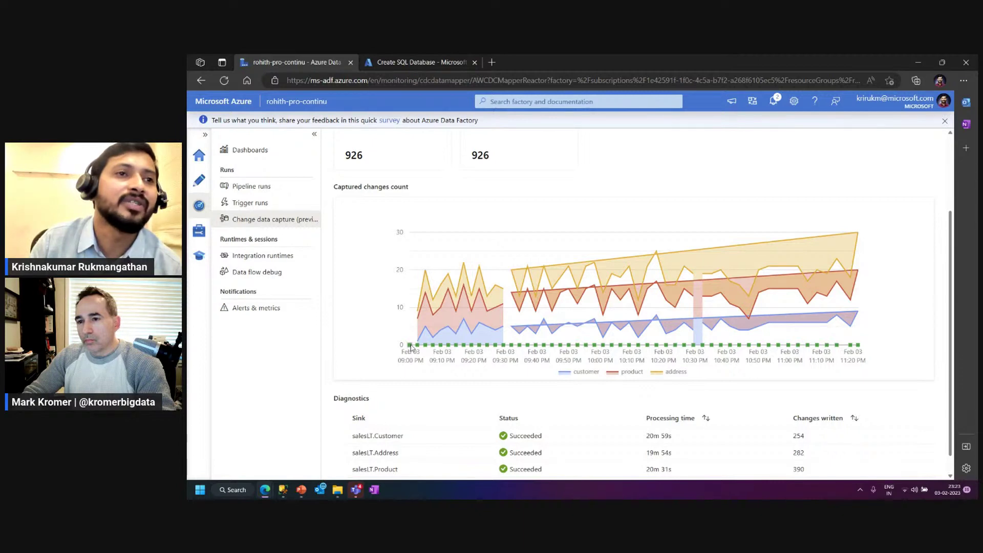
{"action": "mouse_move", "coordinate": [412, 348]}
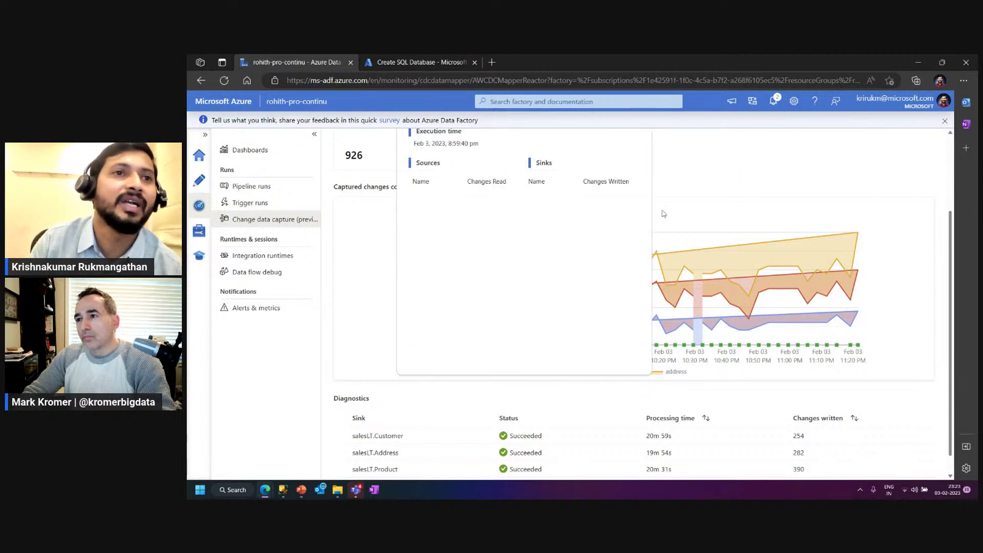
{"action": "scroll", "coordinate": [661, 193], "scroll_direction": "up", "scroll_amount": 2}
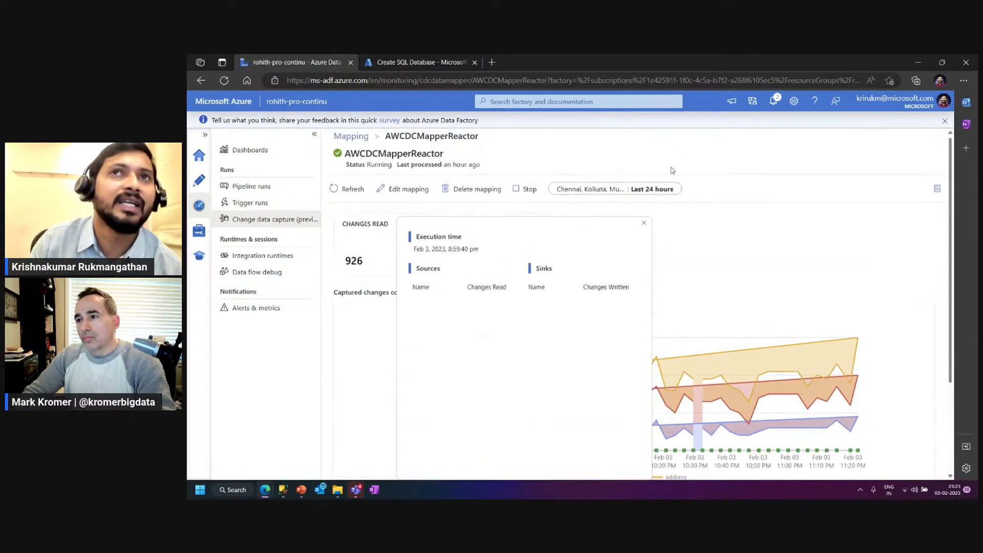
{"action": "left_click", "coordinate": [648, 226]}
{"action": "left_click", "coordinate": [434, 451]}
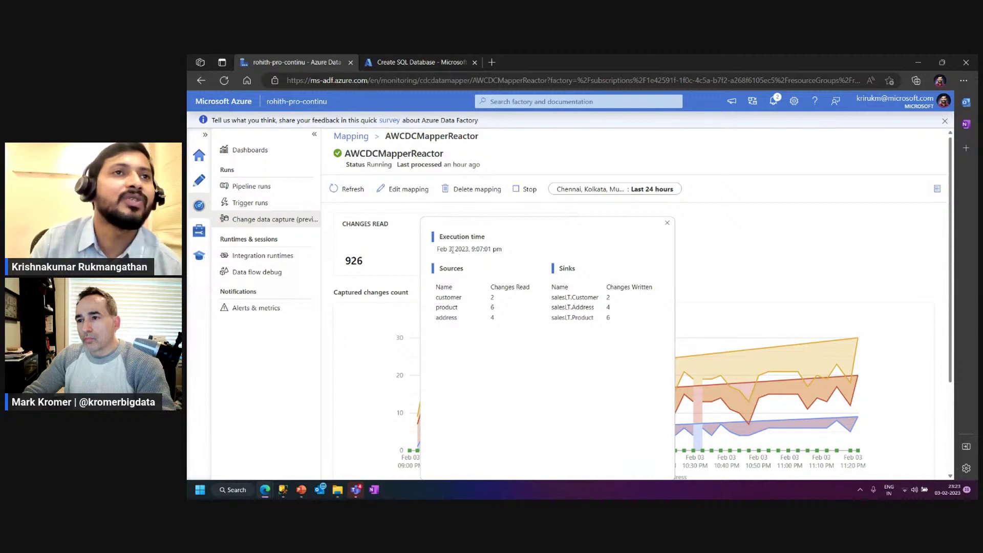
{"action": "left_click_drag", "start_coordinate": [437, 249], "coordinate": [506, 252]}
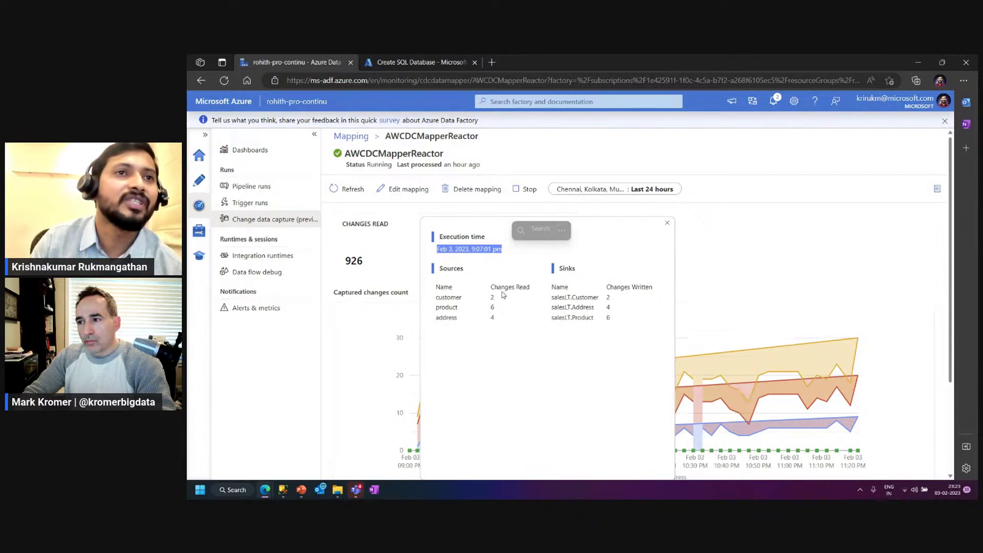
{"action": "left_click_drag", "start_coordinate": [446, 299], "coordinate": [495, 307]}
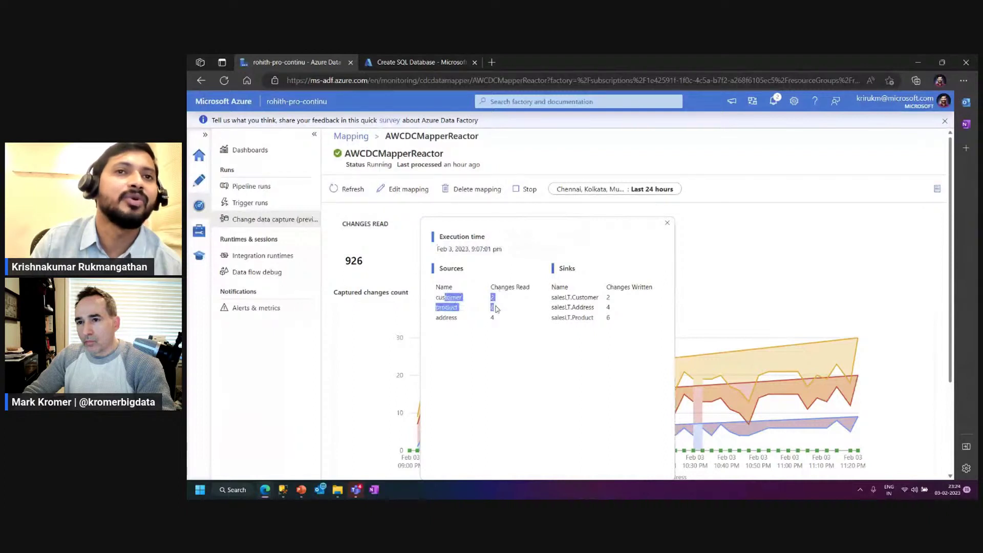
{"action": "left_click_drag", "start_coordinate": [495, 308], "coordinate": [495, 318]}
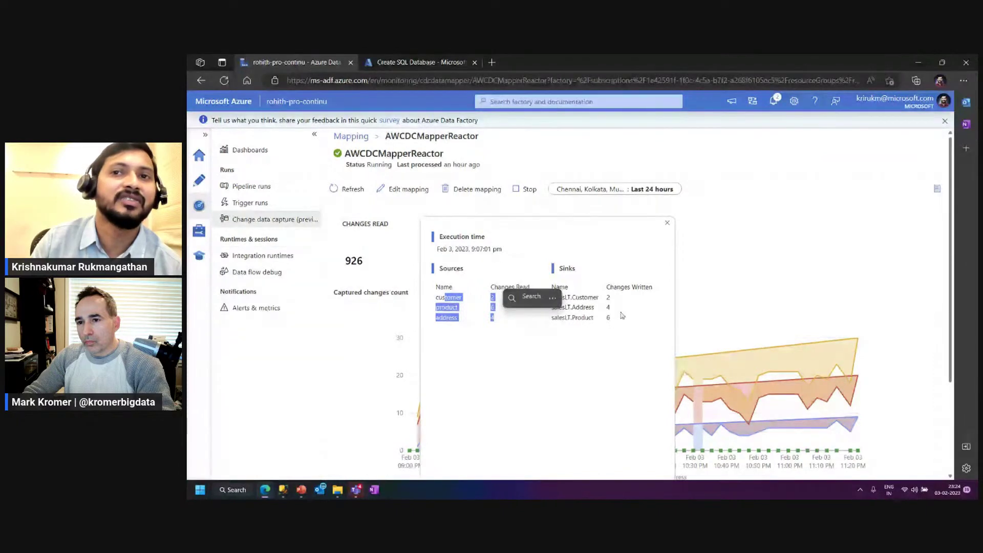
{"action": "left_click", "coordinate": [668, 224]}
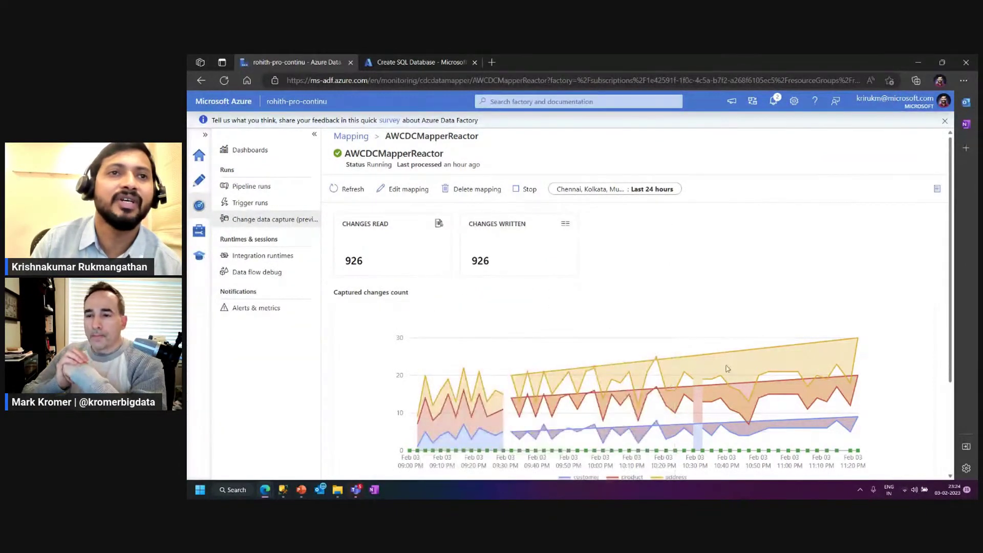
Inspect the per-table change counts of the 10:56 PM execution, close its details and view the sink diagnostics.
{"action": "scroll", "coordinate": [519, 344], "scroll_direction": "down", "scroll_amount": 2}
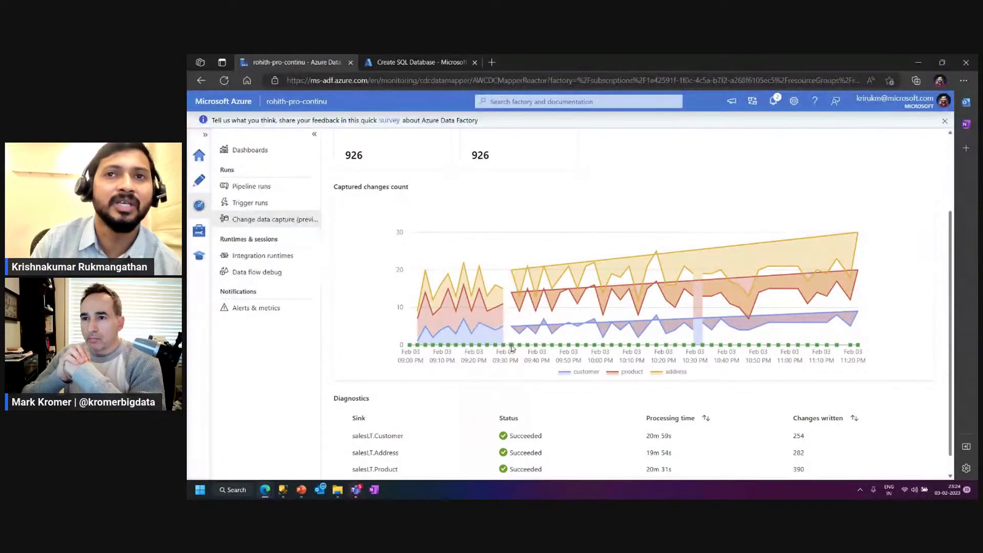
{"action": "left_click", "coordinate": [780, 270]}
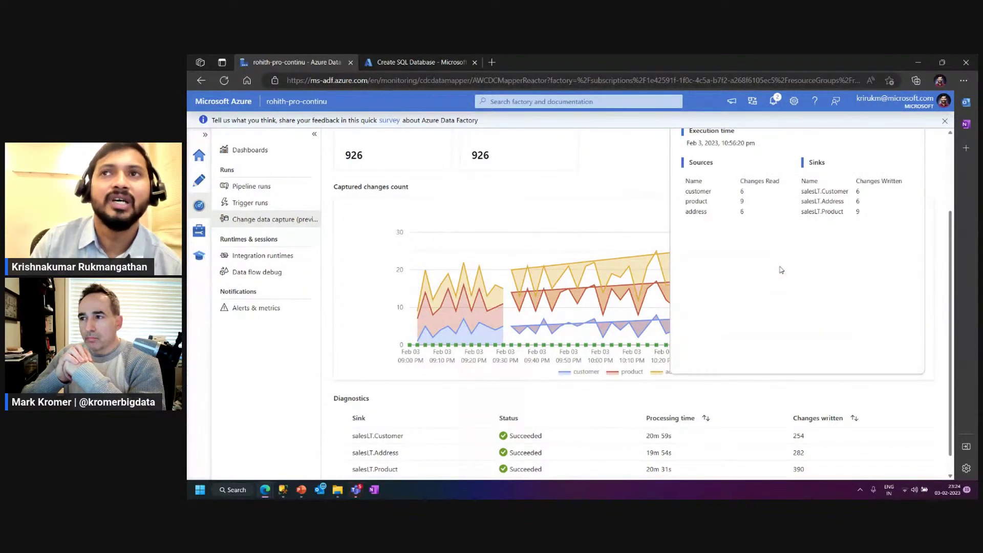
{"action": "scroll", "coordinate": [781, 270], "scroll_direction": "up", "scroll_amount": 2}
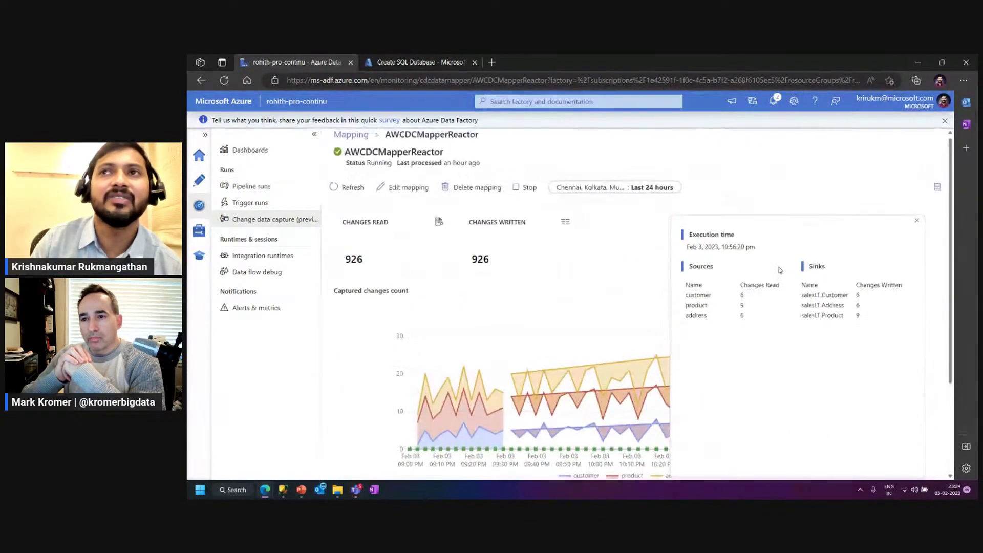
{"action": "left_click", "coordinate": [918, 224]}
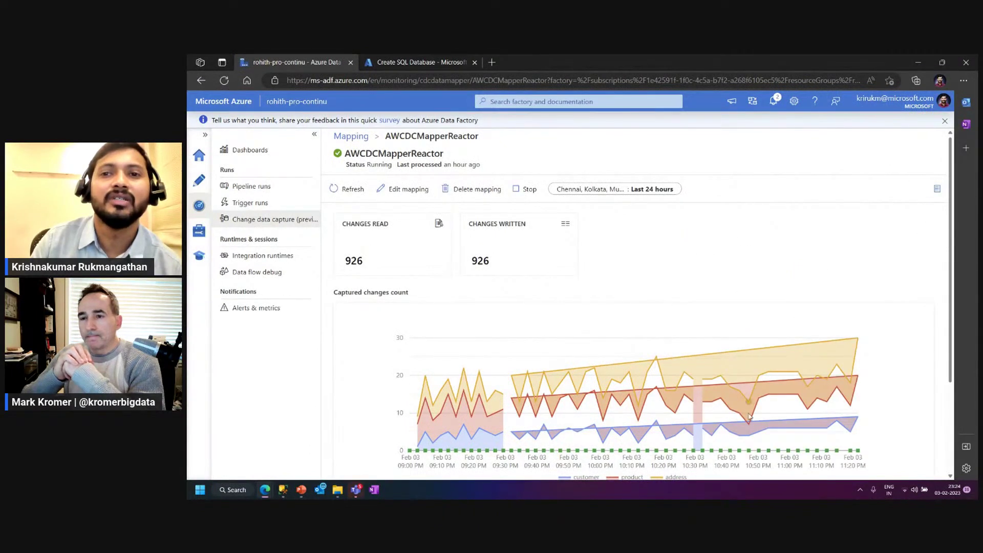
{"action": "scroll", "coordinate": [746, 423], "scroll_direction": "down", "scroll_amount": 2}
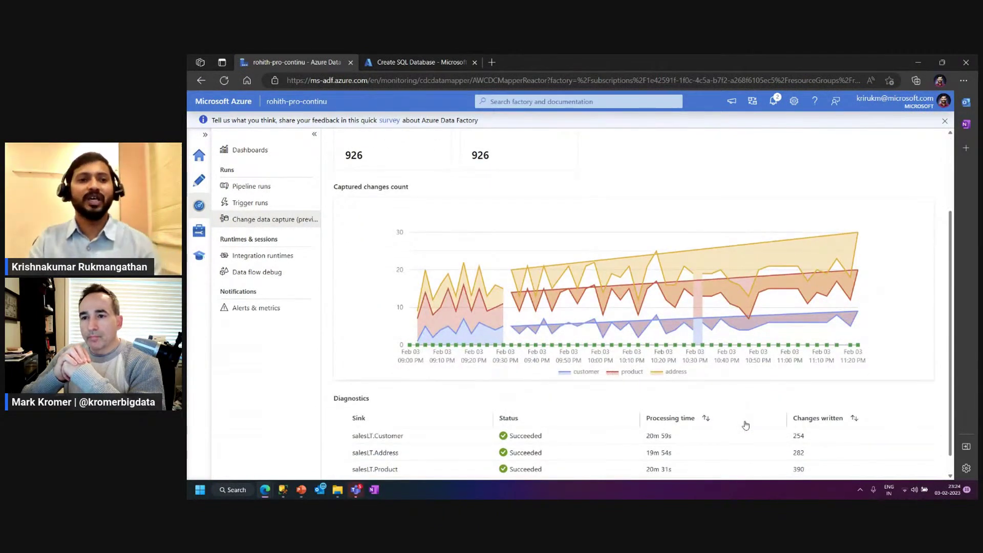
Review the status, processing time and changes written per sink in the AWCDCMapperReactor diagnostics.
{"action": "scroll", "coordinate": [746, 422], "scroll_direction": "down", "scroll_amount": 1}
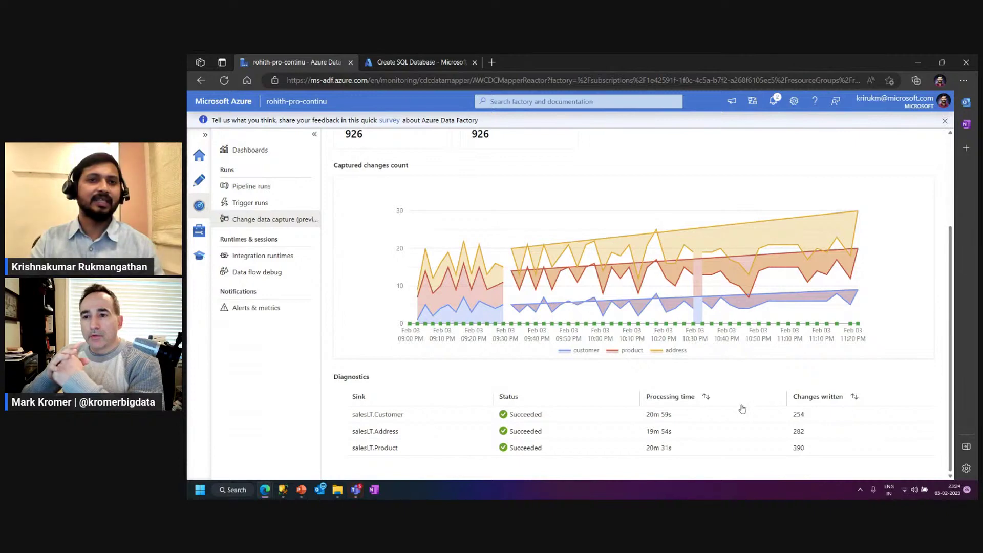
{"action": "left_click_drag", "start_coordinate": [333, 377], "coordinate": [368, 379]}
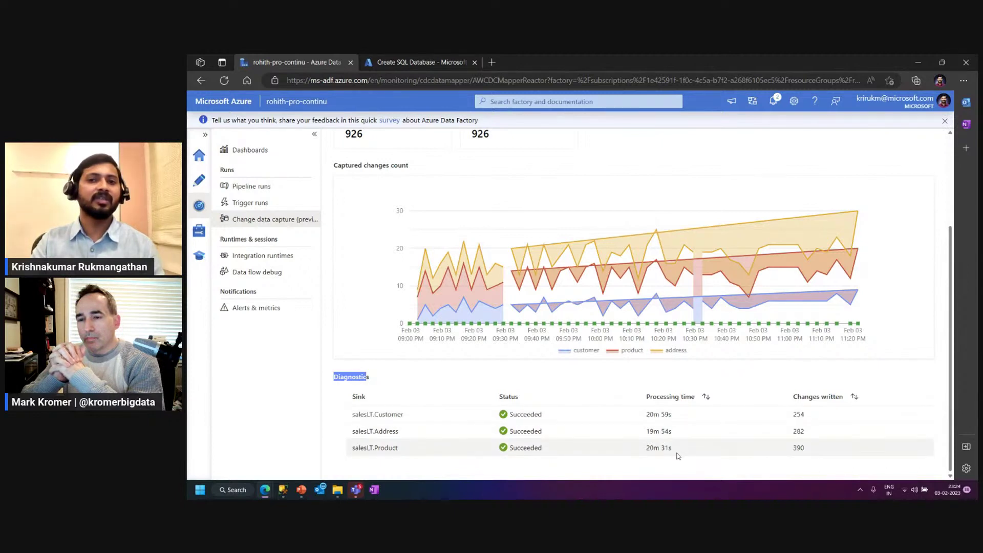
{"action": "scroll", "coordinate": [668, 406], "scroll_direction": "up", "scroll_amount": 1}
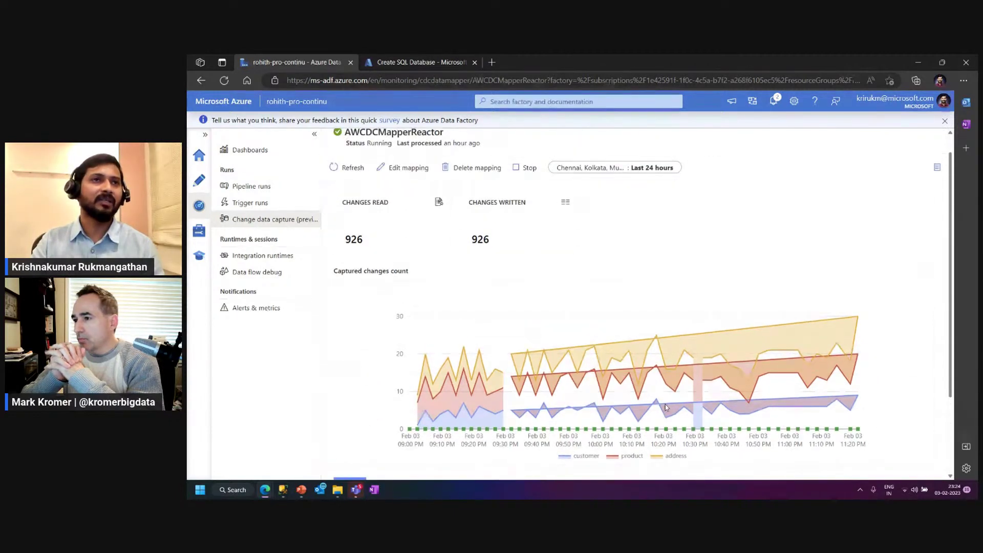
{"action": "scroll", "coordinate": [633, 379], "scroll_direction": "up", "scroll_amount": 1}
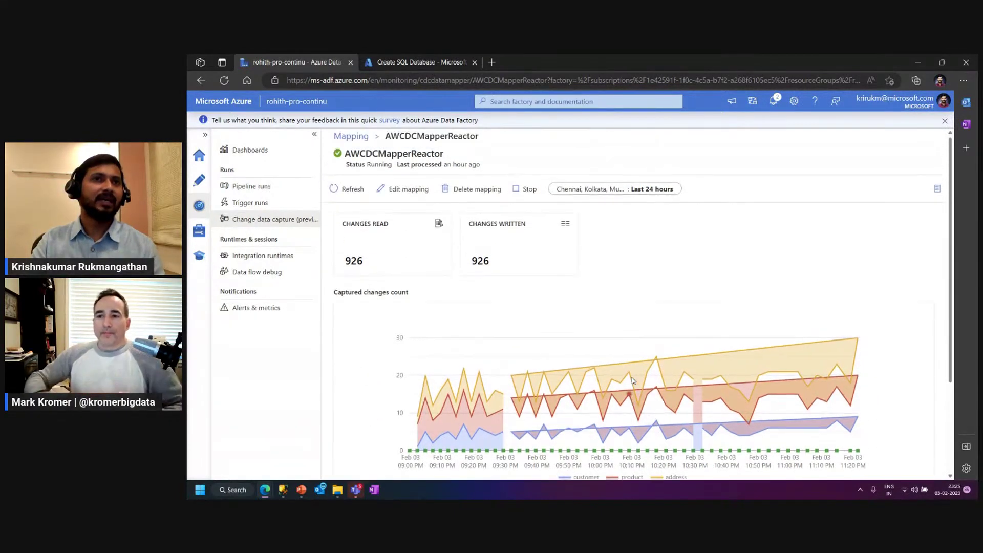
Open the AWCDCMapper change data capture, go to its monitoring details and refresh them repeatedly to check for captured changes.
{"action": "left_click", "coordinate": [199, 180]}
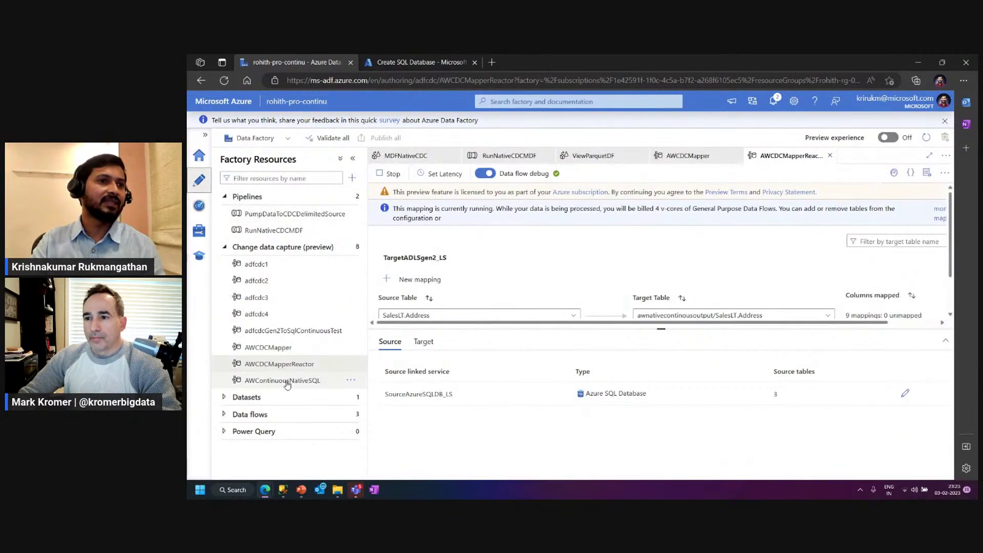
{"action": "left_click", "coordinate": [276, 347]}
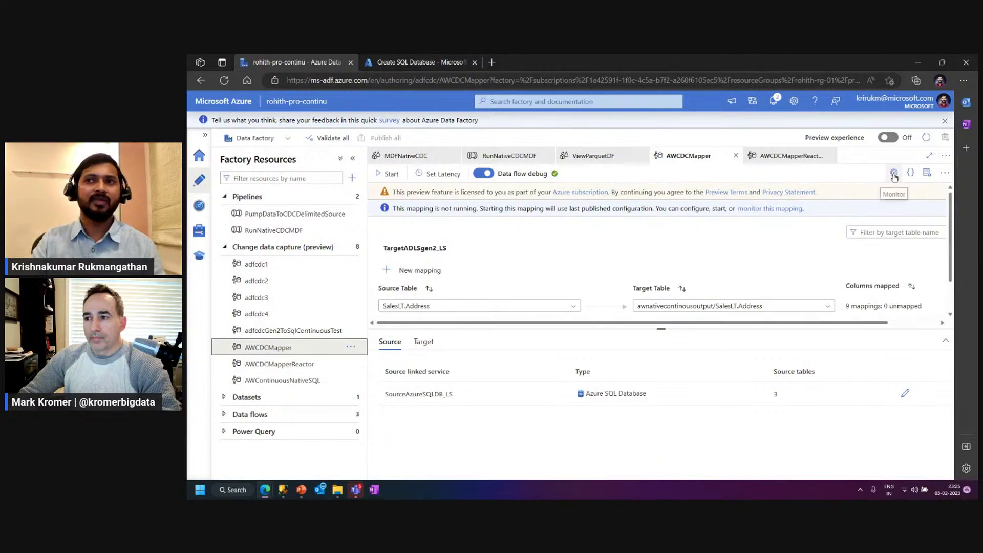
{"action": "left_click", "coordinate": [894, 173]}
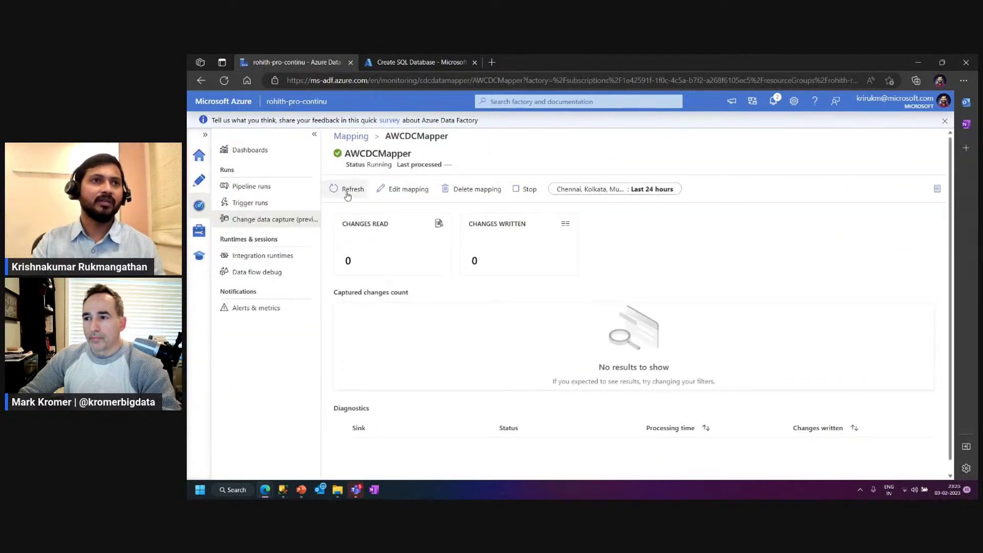
{"action": "left_click", "coordinate": [346, 190]}
{"action": "left_click", "coordinate": [346, 190]}
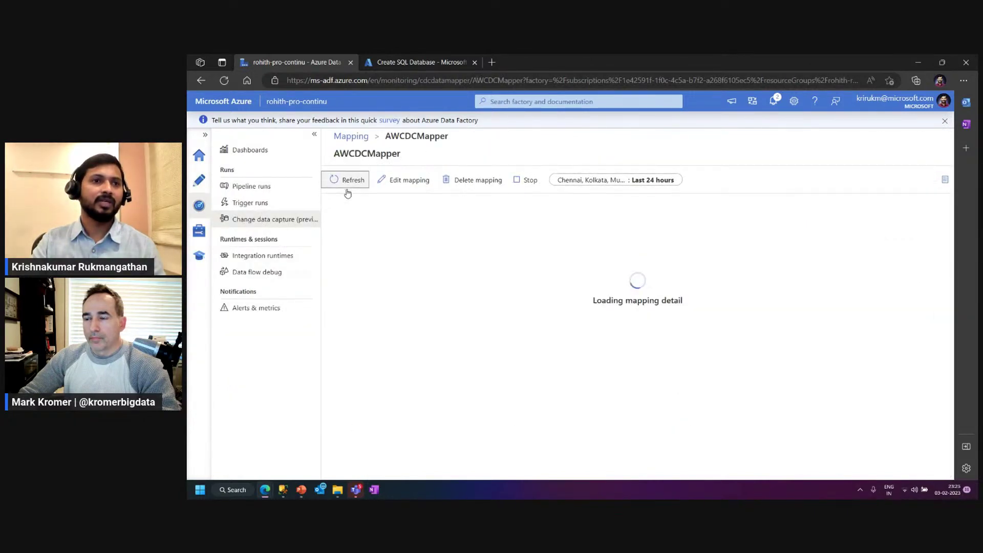
{"action": "left_click", "coordinate": [347, 192]}
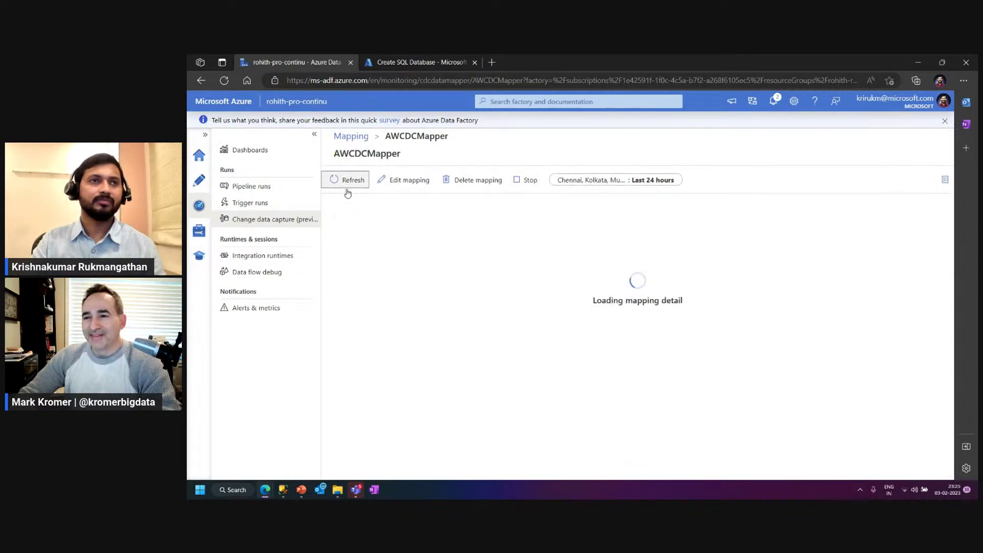
{"action": "left_click", "coordinate": [348, 192]}
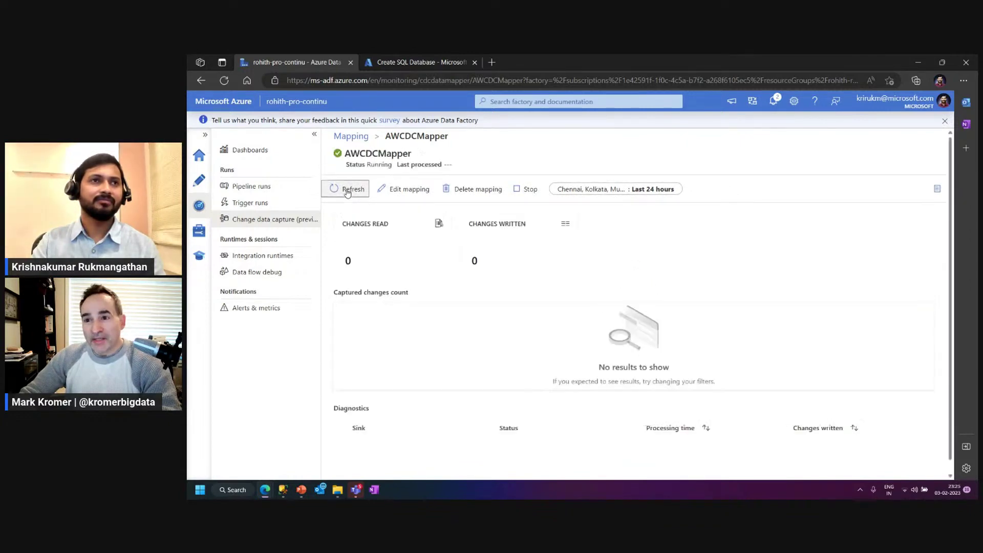
{"action": "left_click", "coordinate": [347, 191]}
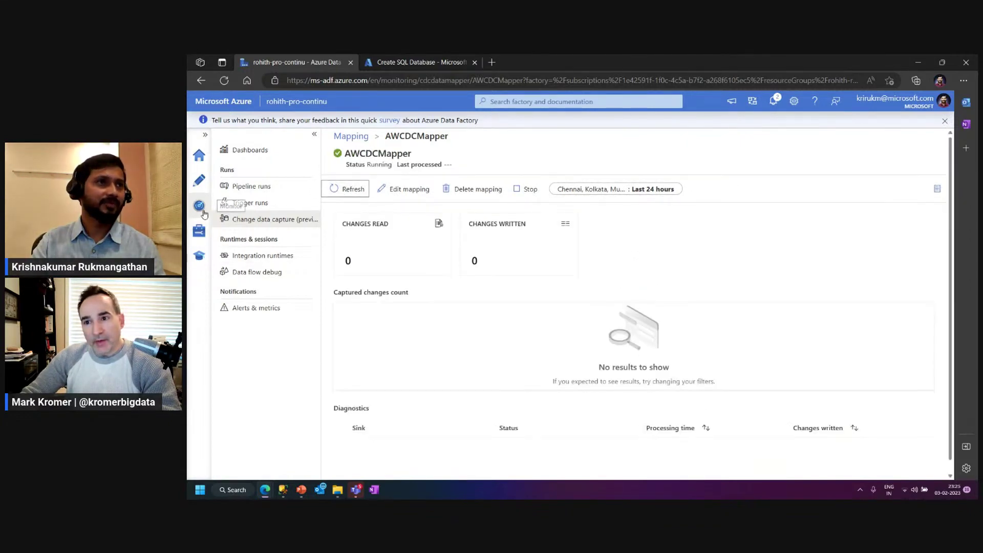
Open AWCDCMapperReactor from the monitored mappings, inspect the 10:32 PM execution's source and sink counts, close them and refresh the details.
{"action": "left_click", "coordinate": [200, 185]}
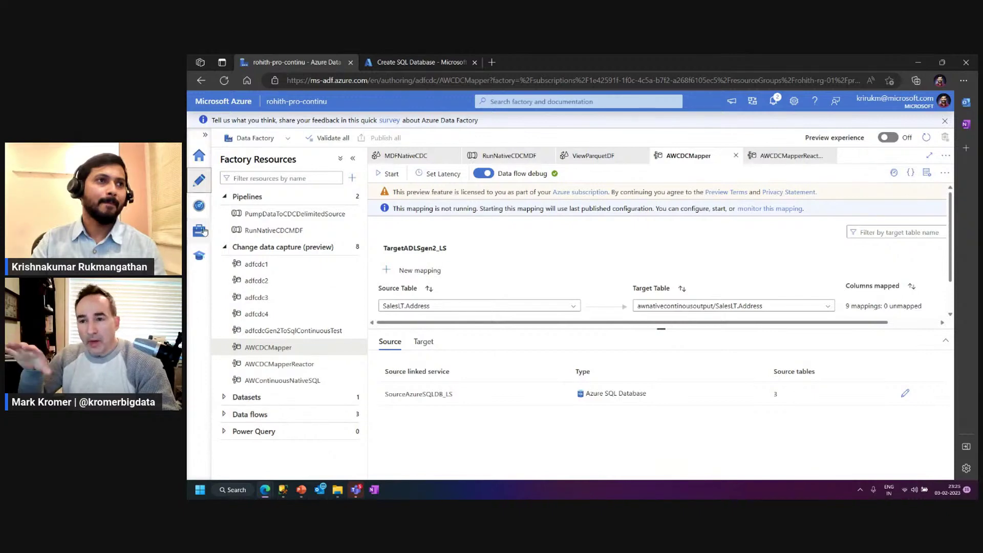
{"action": "left_click", "coordinate": [200, 207]}
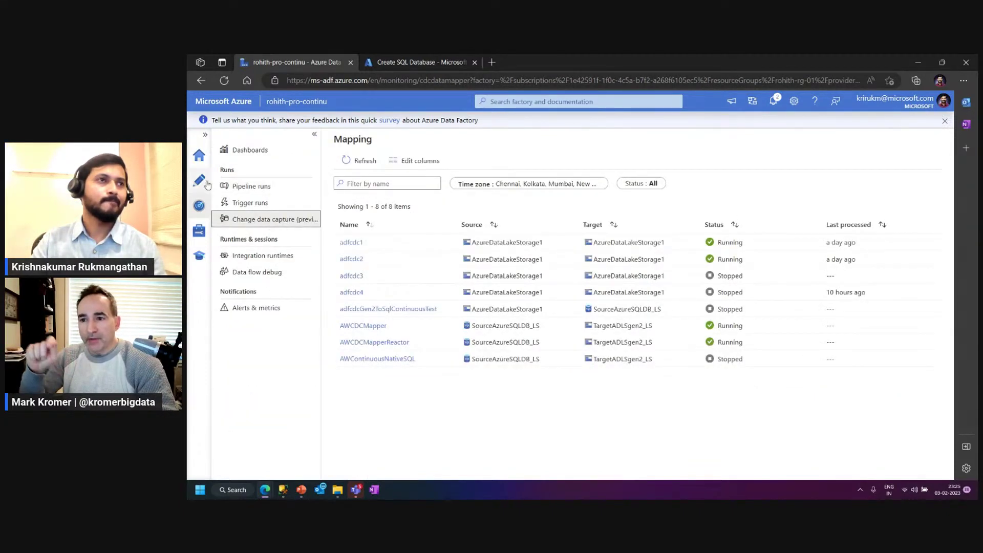
{"action": "left_click", "coordinate": [381, 347]}
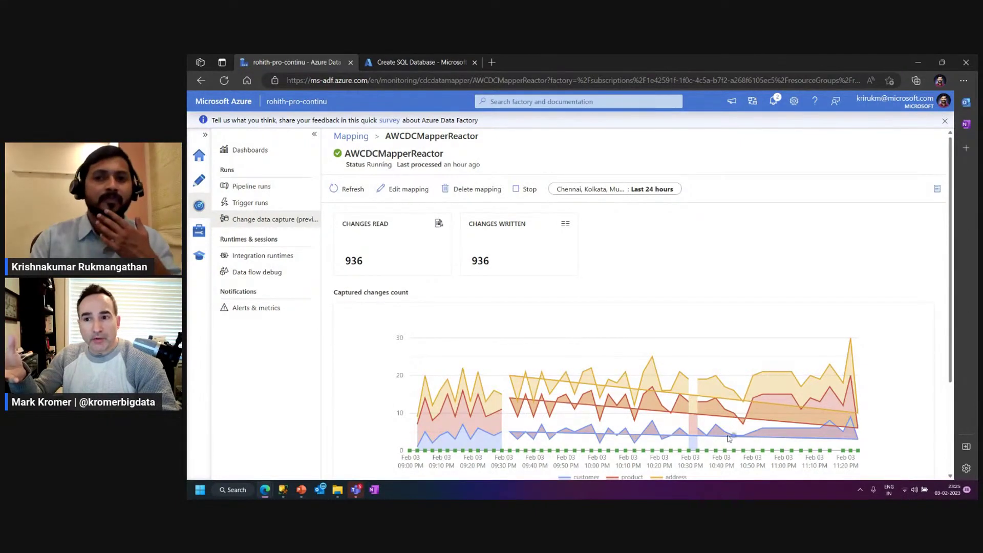
{"action": "left_click", "coordinate": [699, 454]}
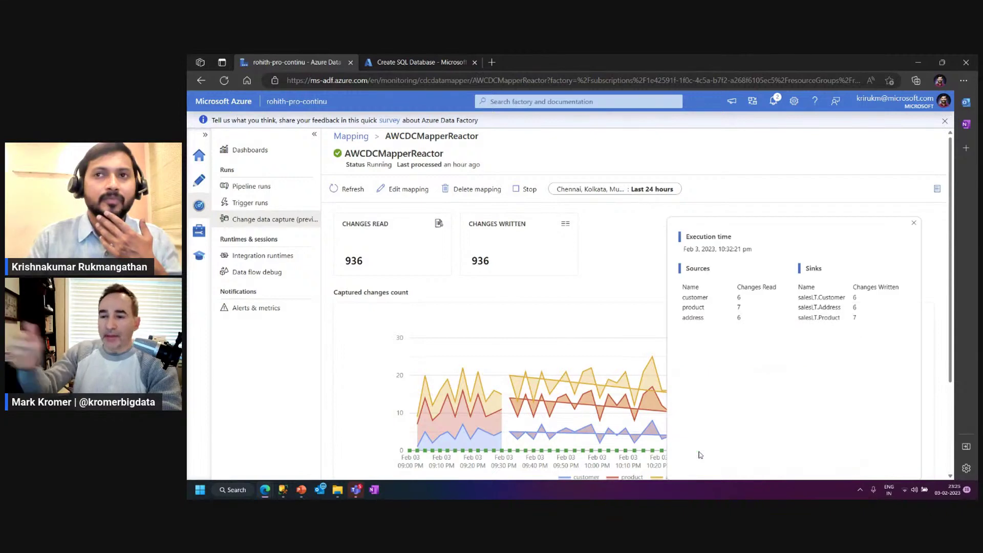
{"action": "left_click", "coordinate": [914, 225]}
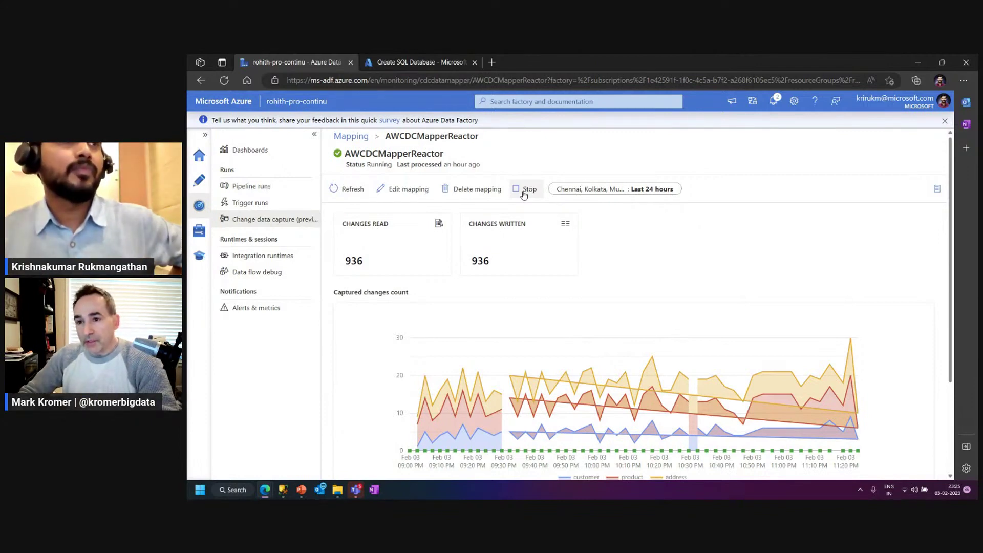
{"action": "left_click", "coordinate": [345, 189]}
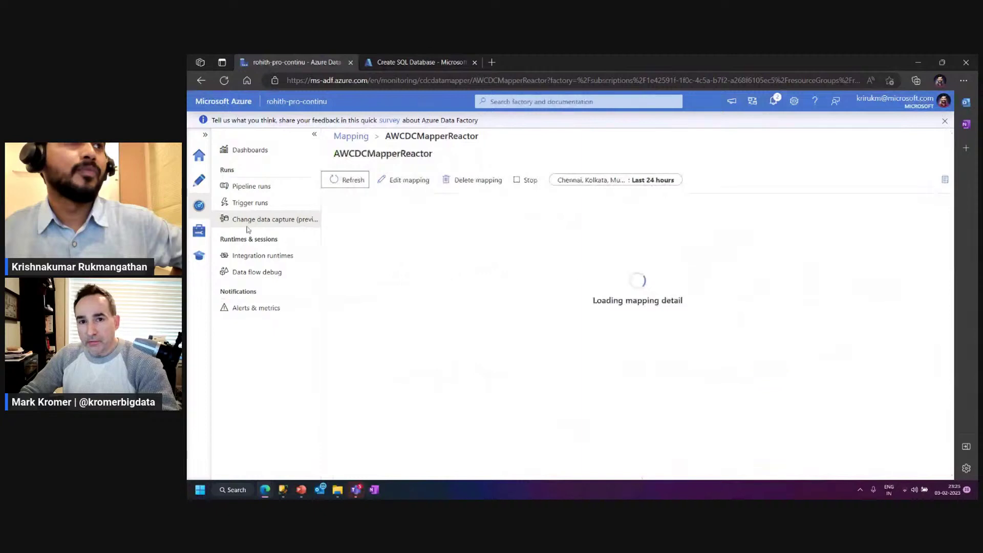
Return to the monitoring details of AWCDCMapper from its authoring page and reload them.
{"action": "left_click", "coordinate": [198, 179]}
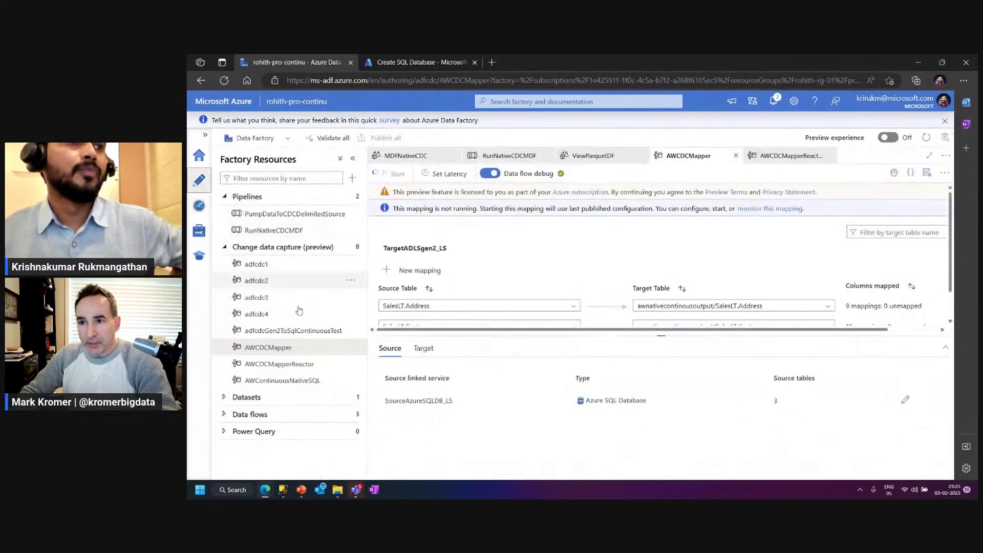
{"action": "left_click", "coordinate": [891, 175]}
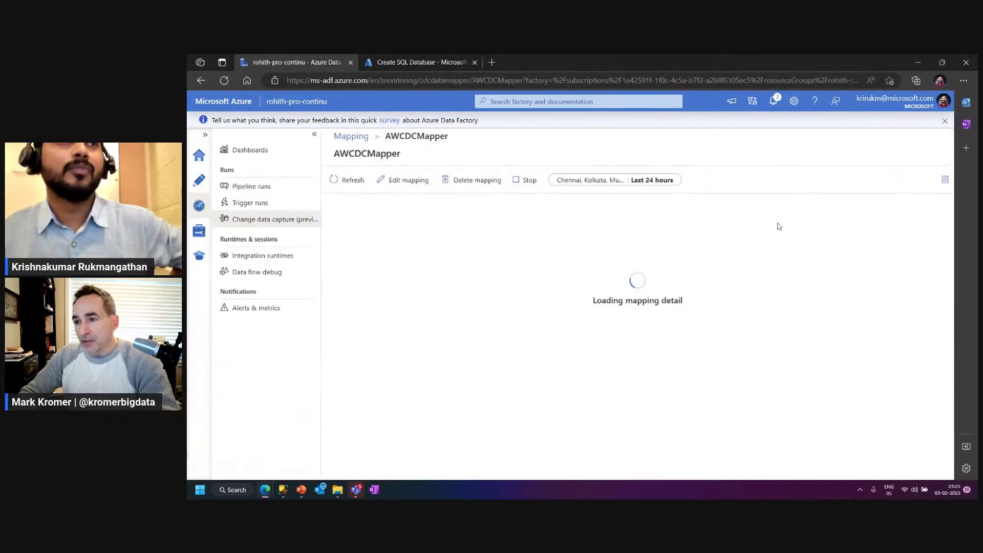
{"action": "left_click", "coordinate": [350, 189]}
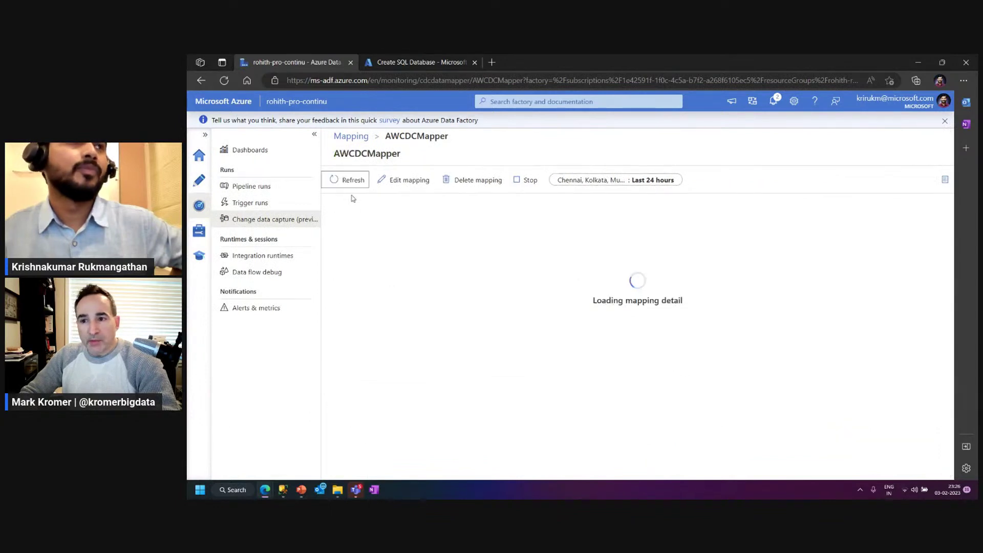
View the latency options of AWCDCMapper in authoring and switch to the StreamYard browser window.
{"action": "left_click", "coordinate": [197, 182]}
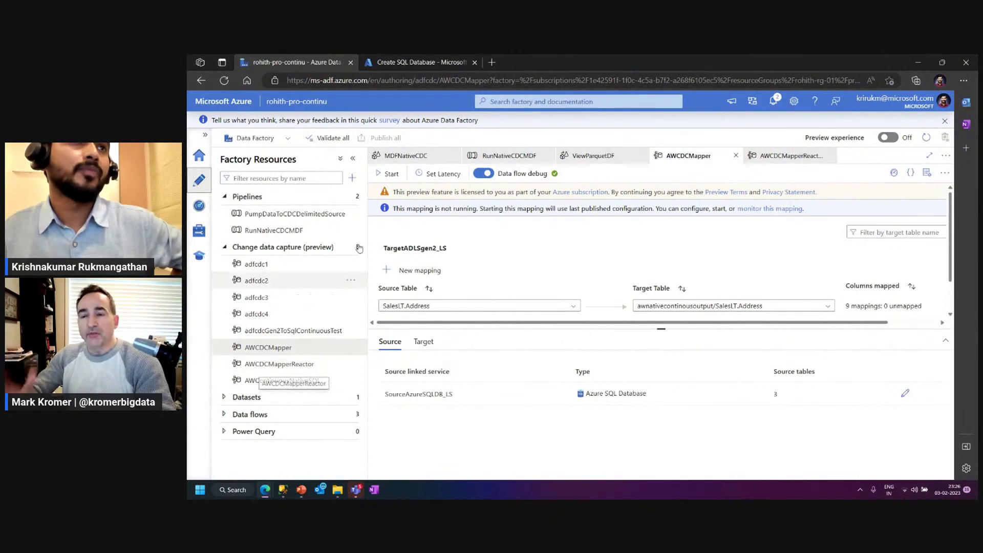
{"action": "left_click", "coordinate": [439, 173]}
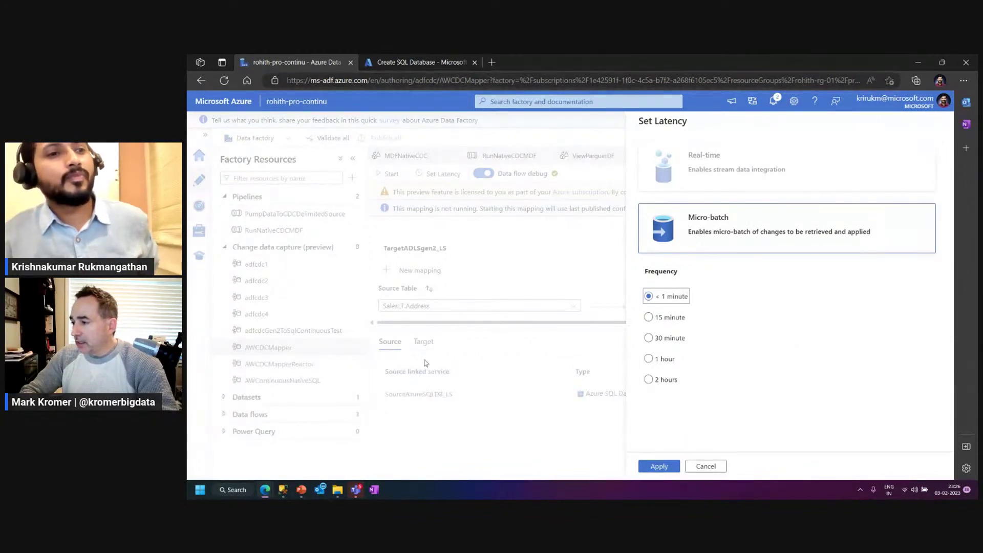
{"action": "mouse_move", "coordinate": [267, 495]}
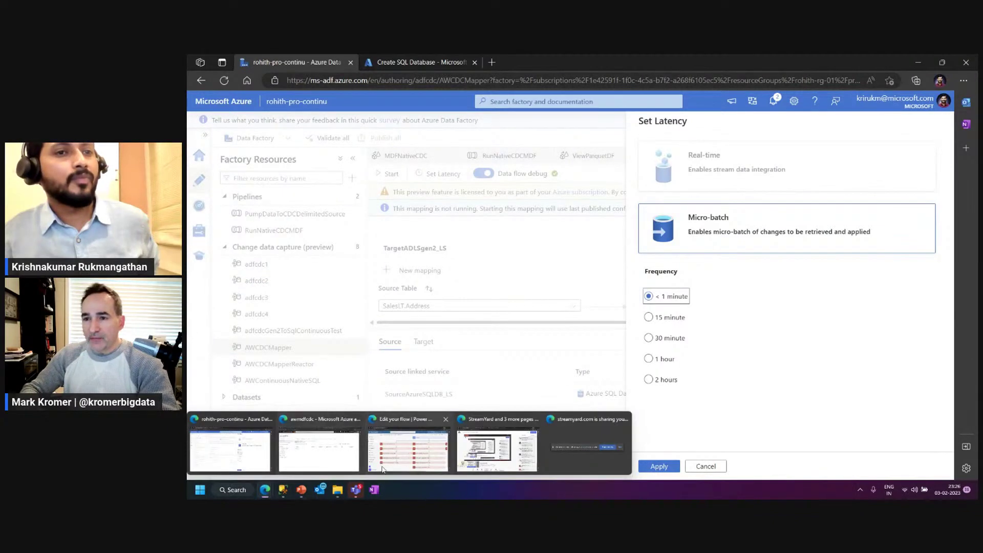
{"action": "left_click", "coordinate": [490, 453]}
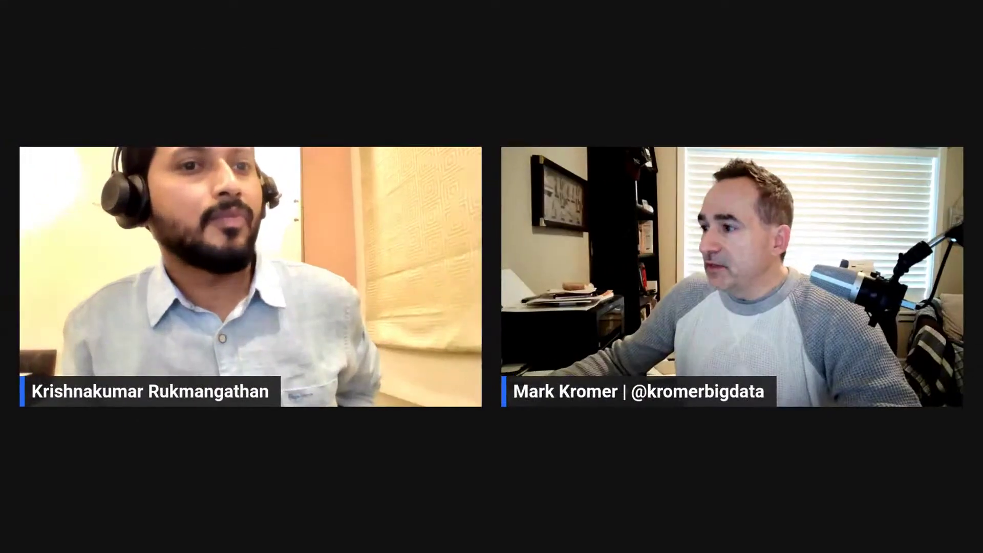